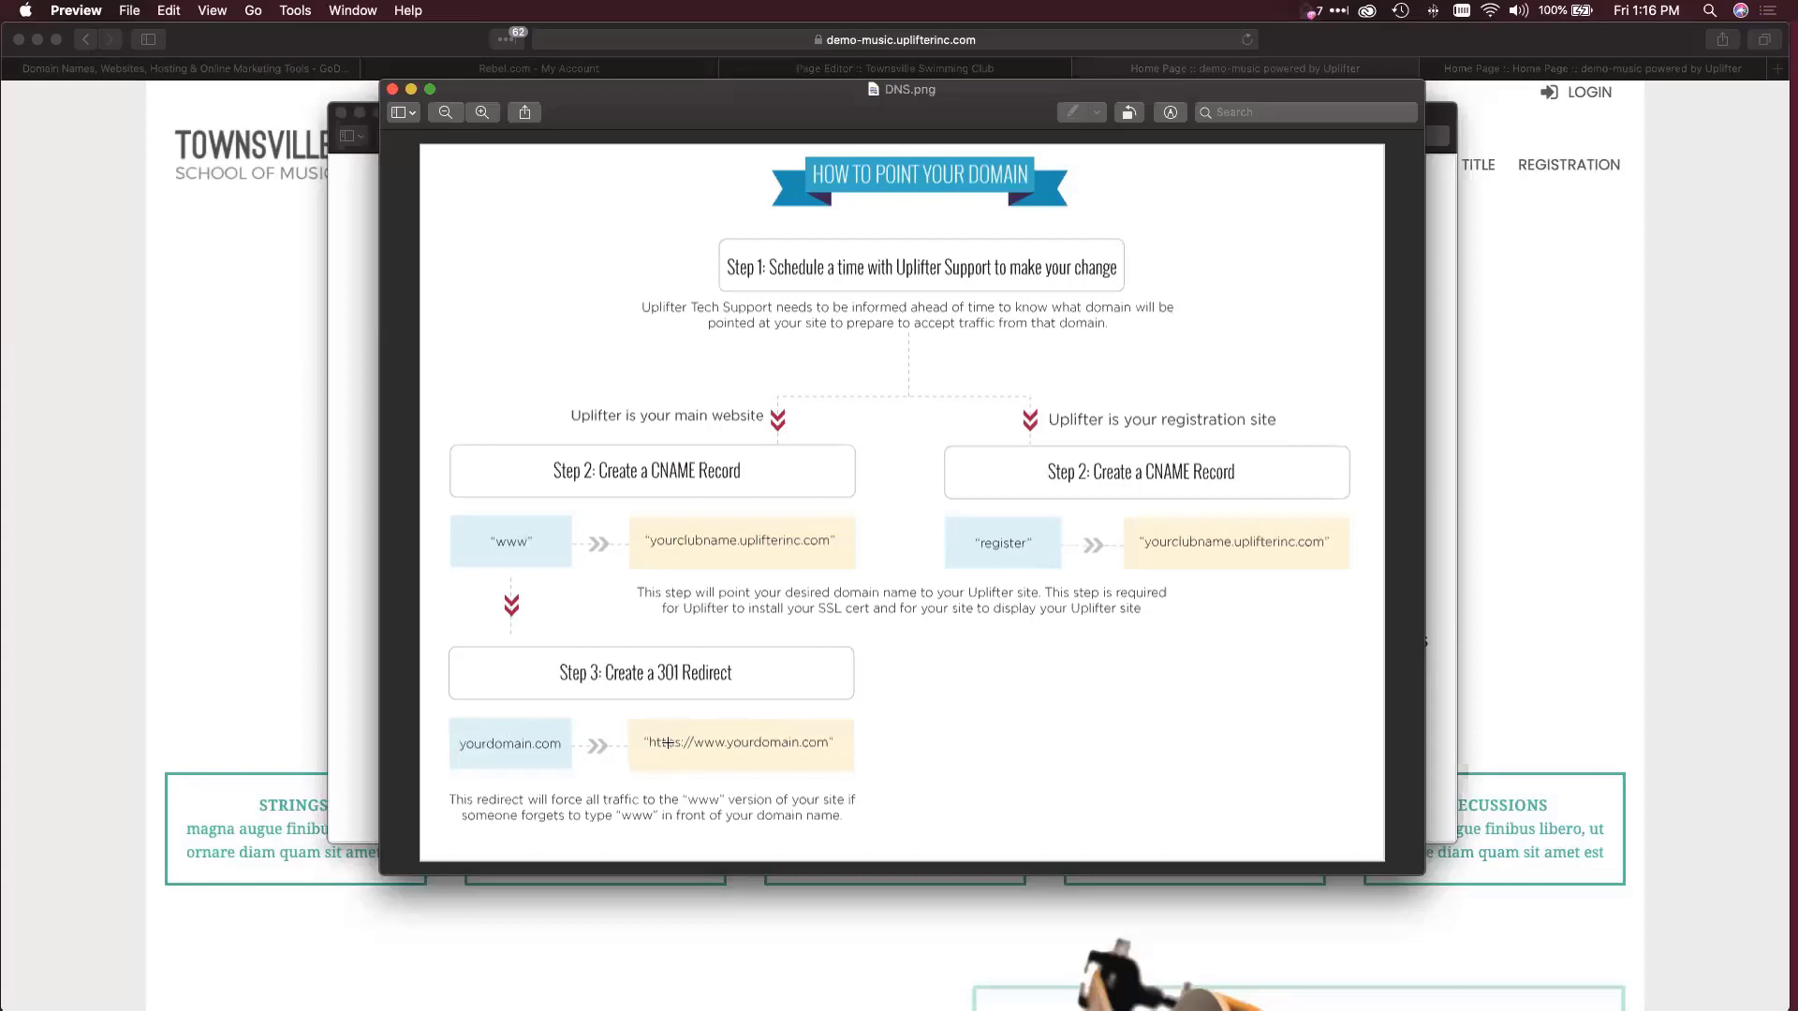
drag(635, 723, 847, 760)
click(1050, 720)
key(super+q)
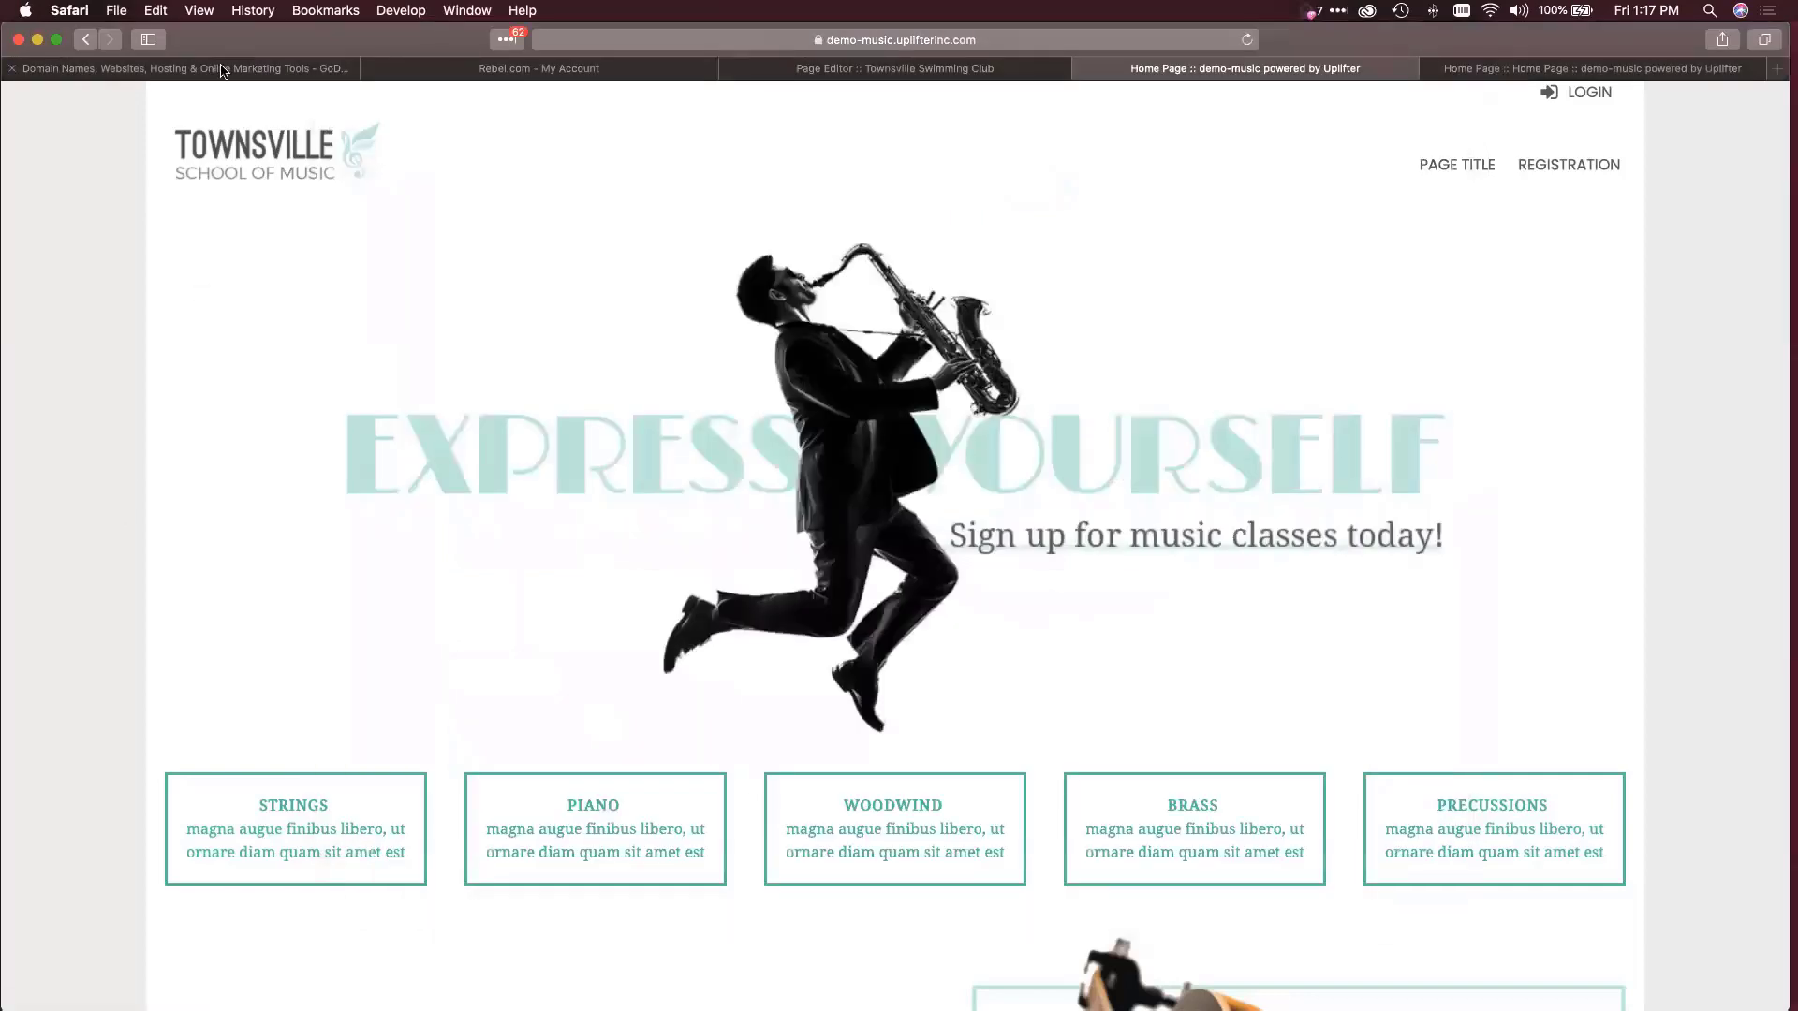
click(223, 71)
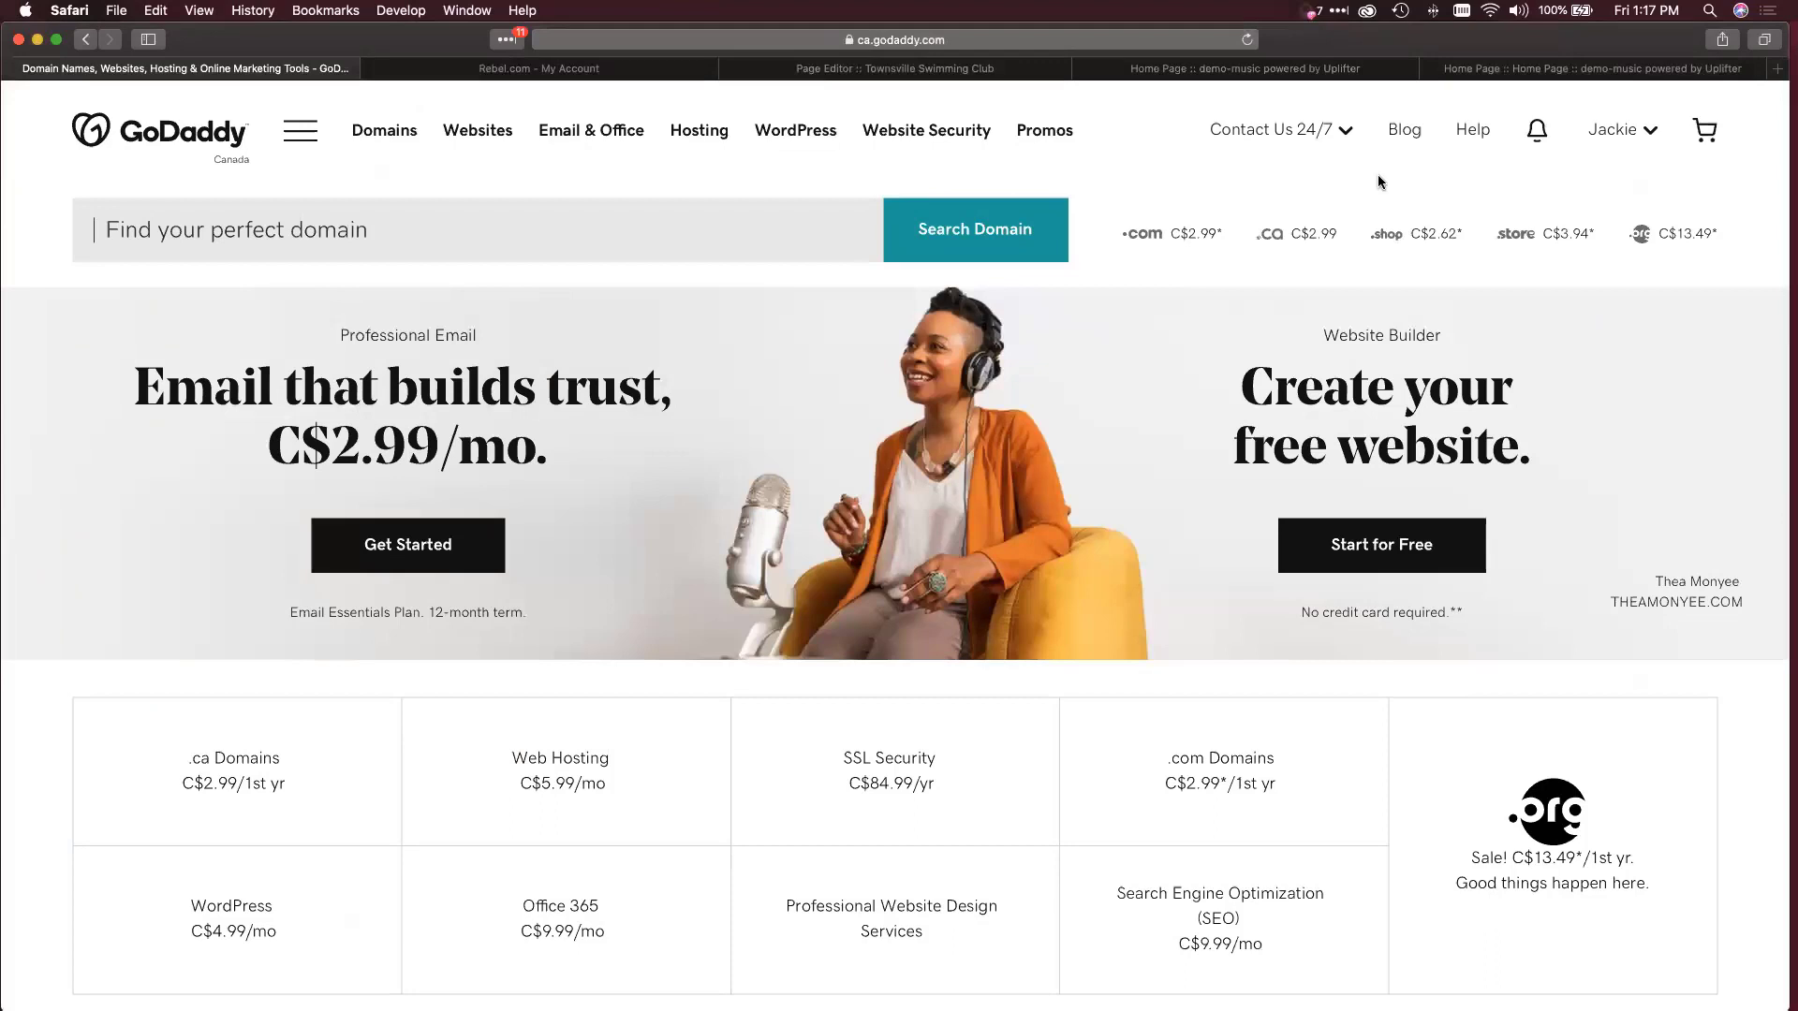
Open My Products from the account menu to list uplifterswim.club and uplifterswimclub.com.
click(1616, 136)
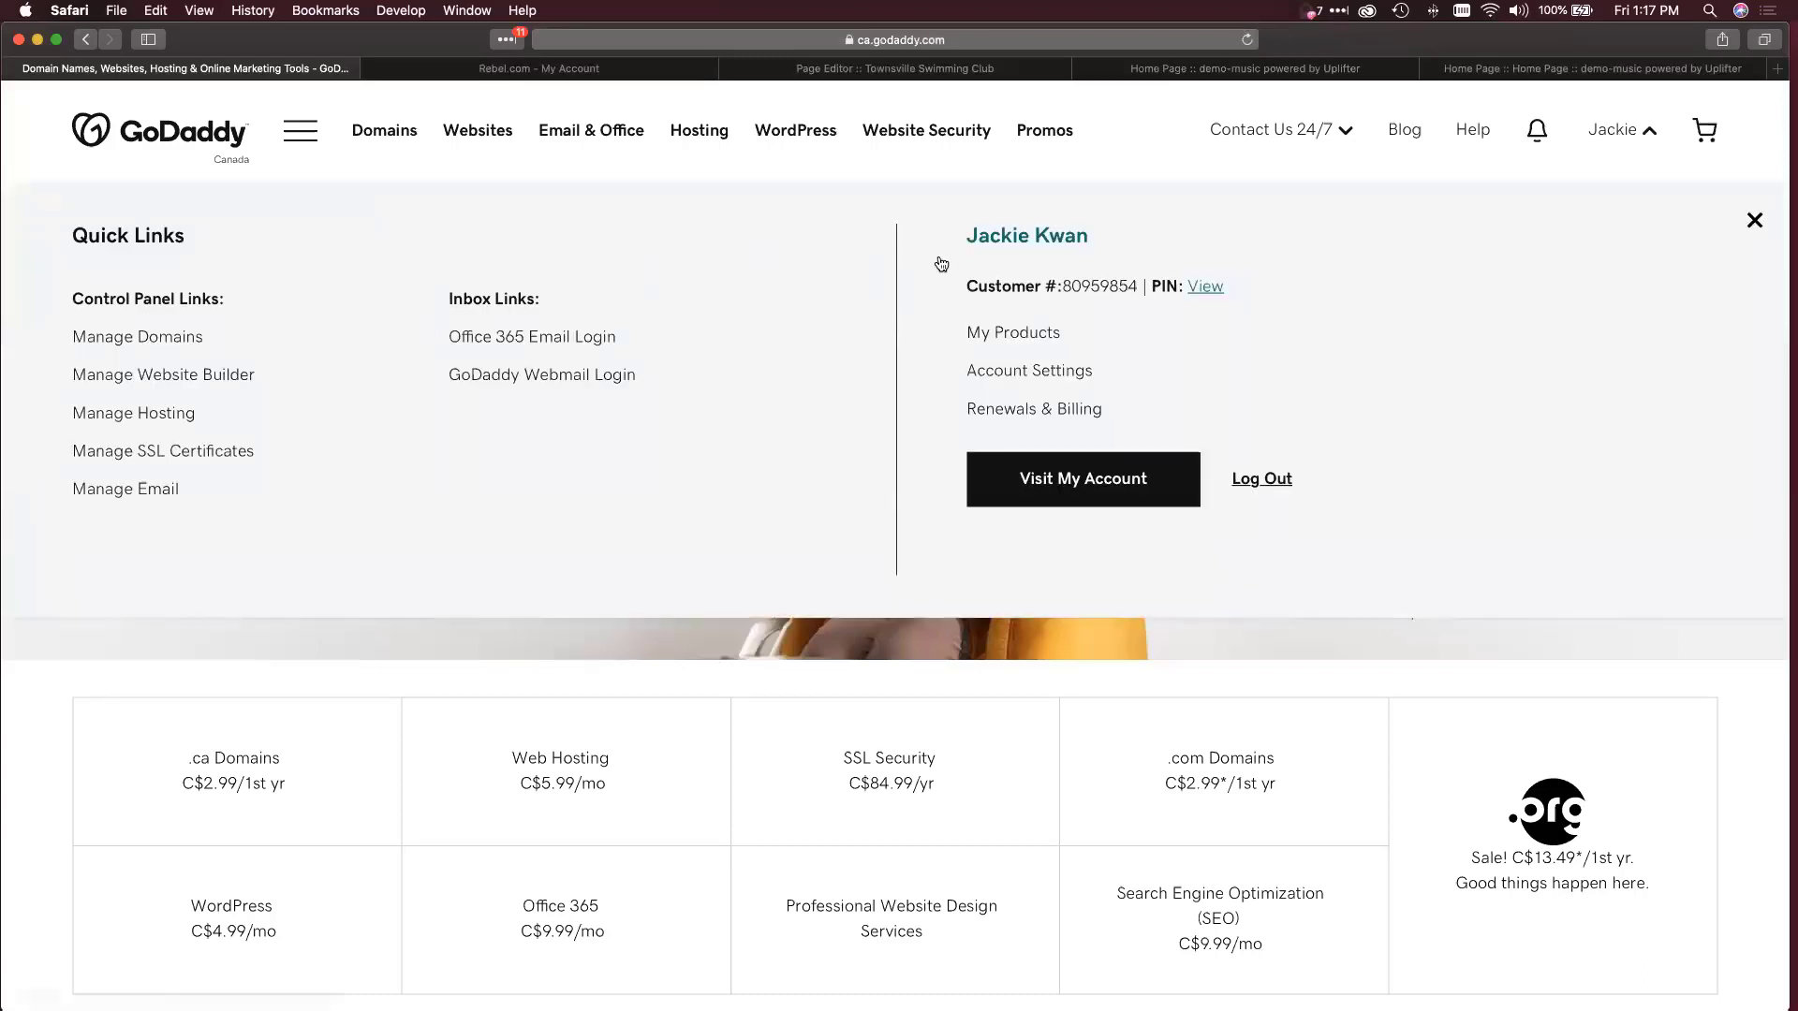
click(1030, 332)
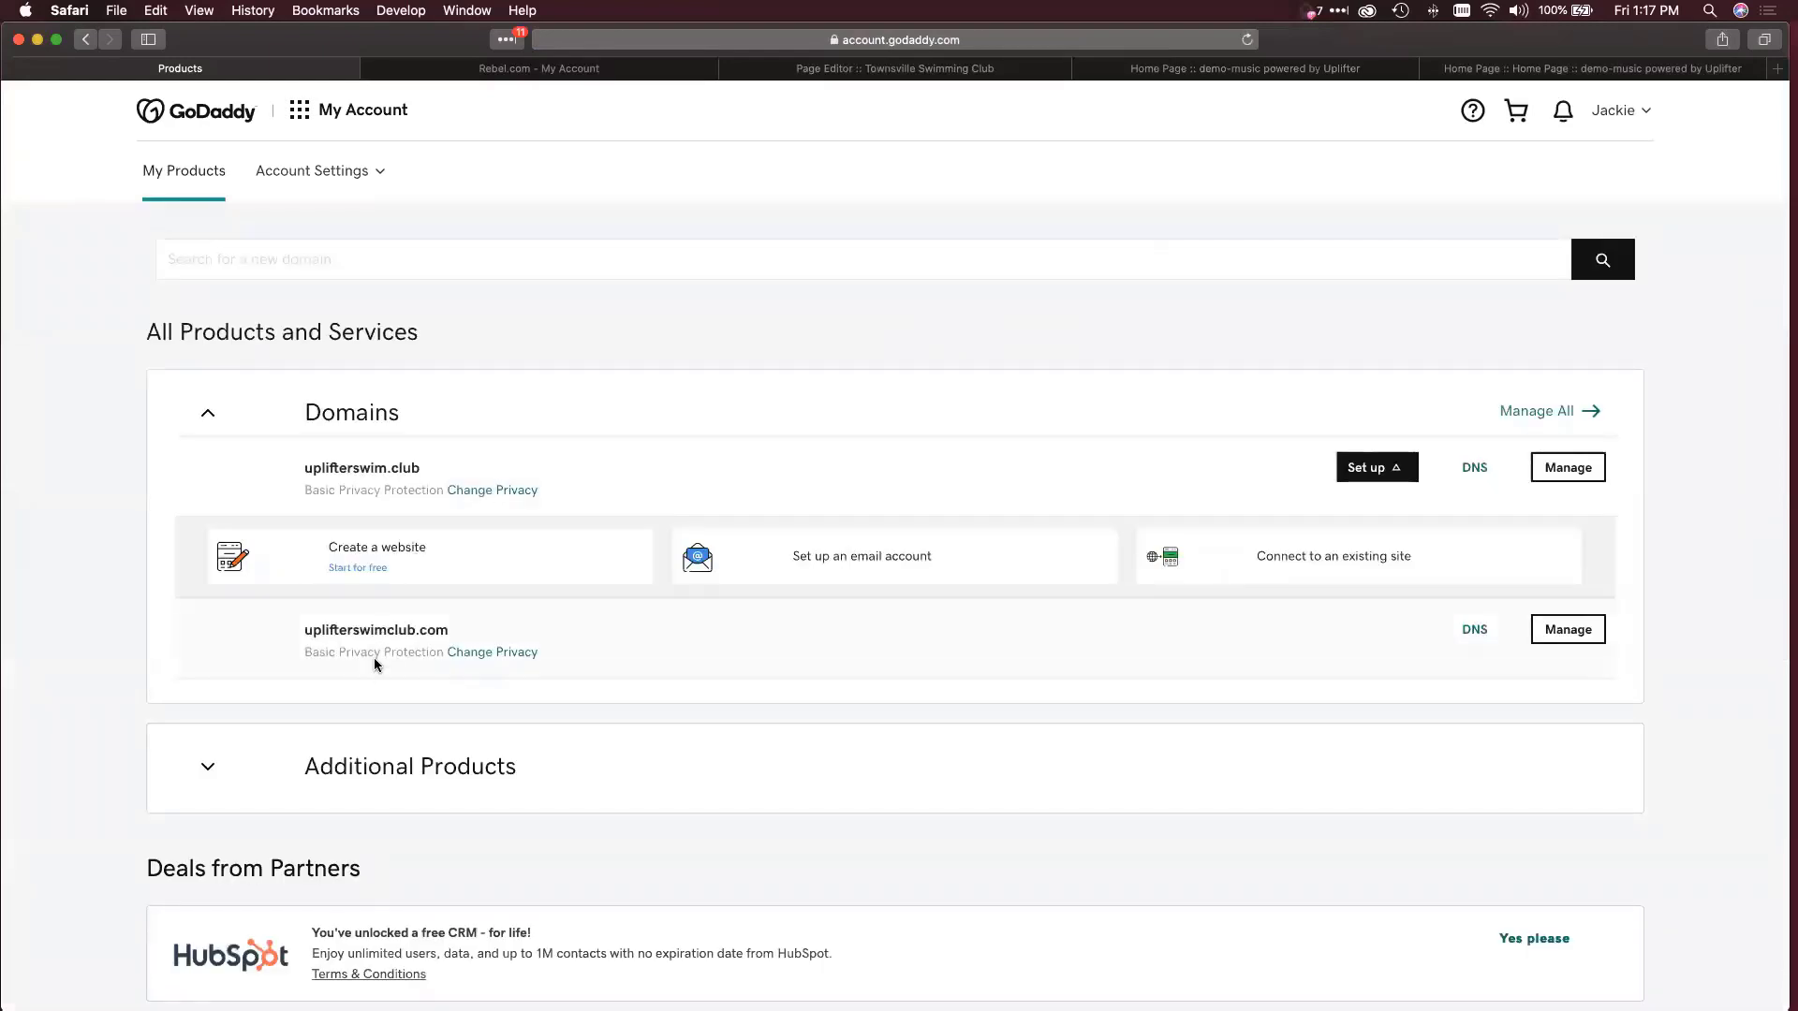
click(877, 73)
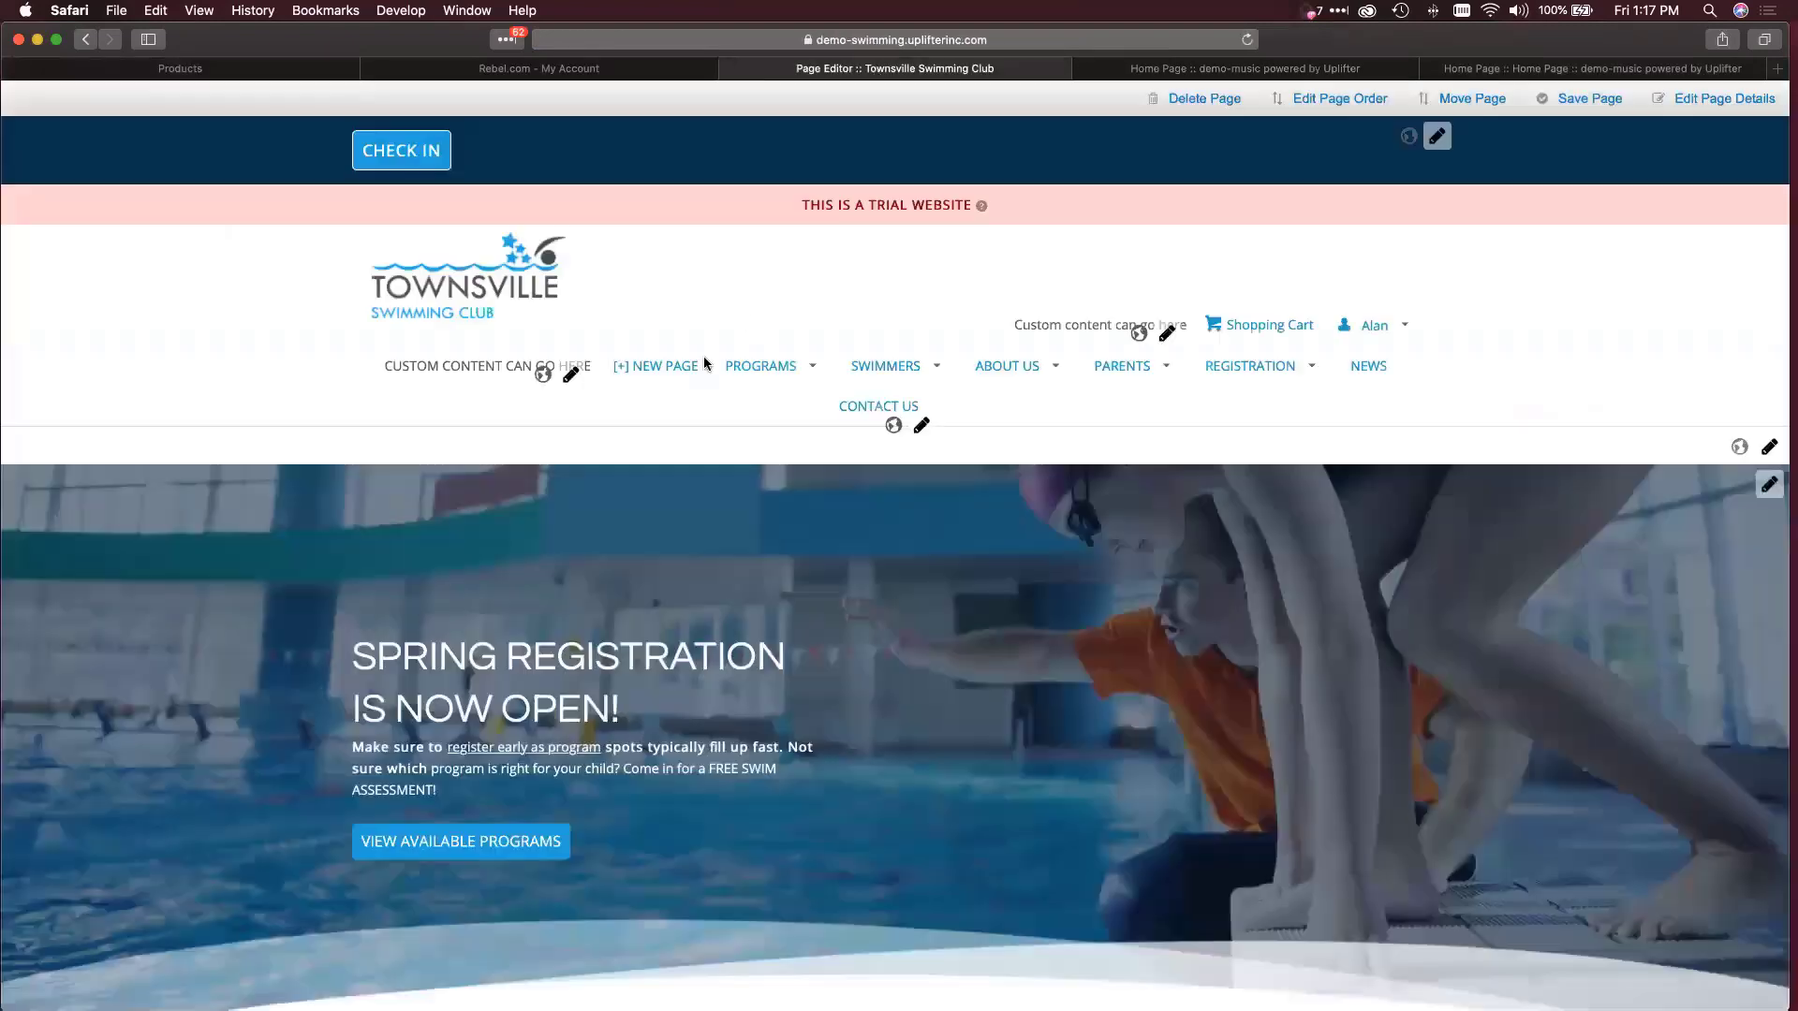
click(202, 70)
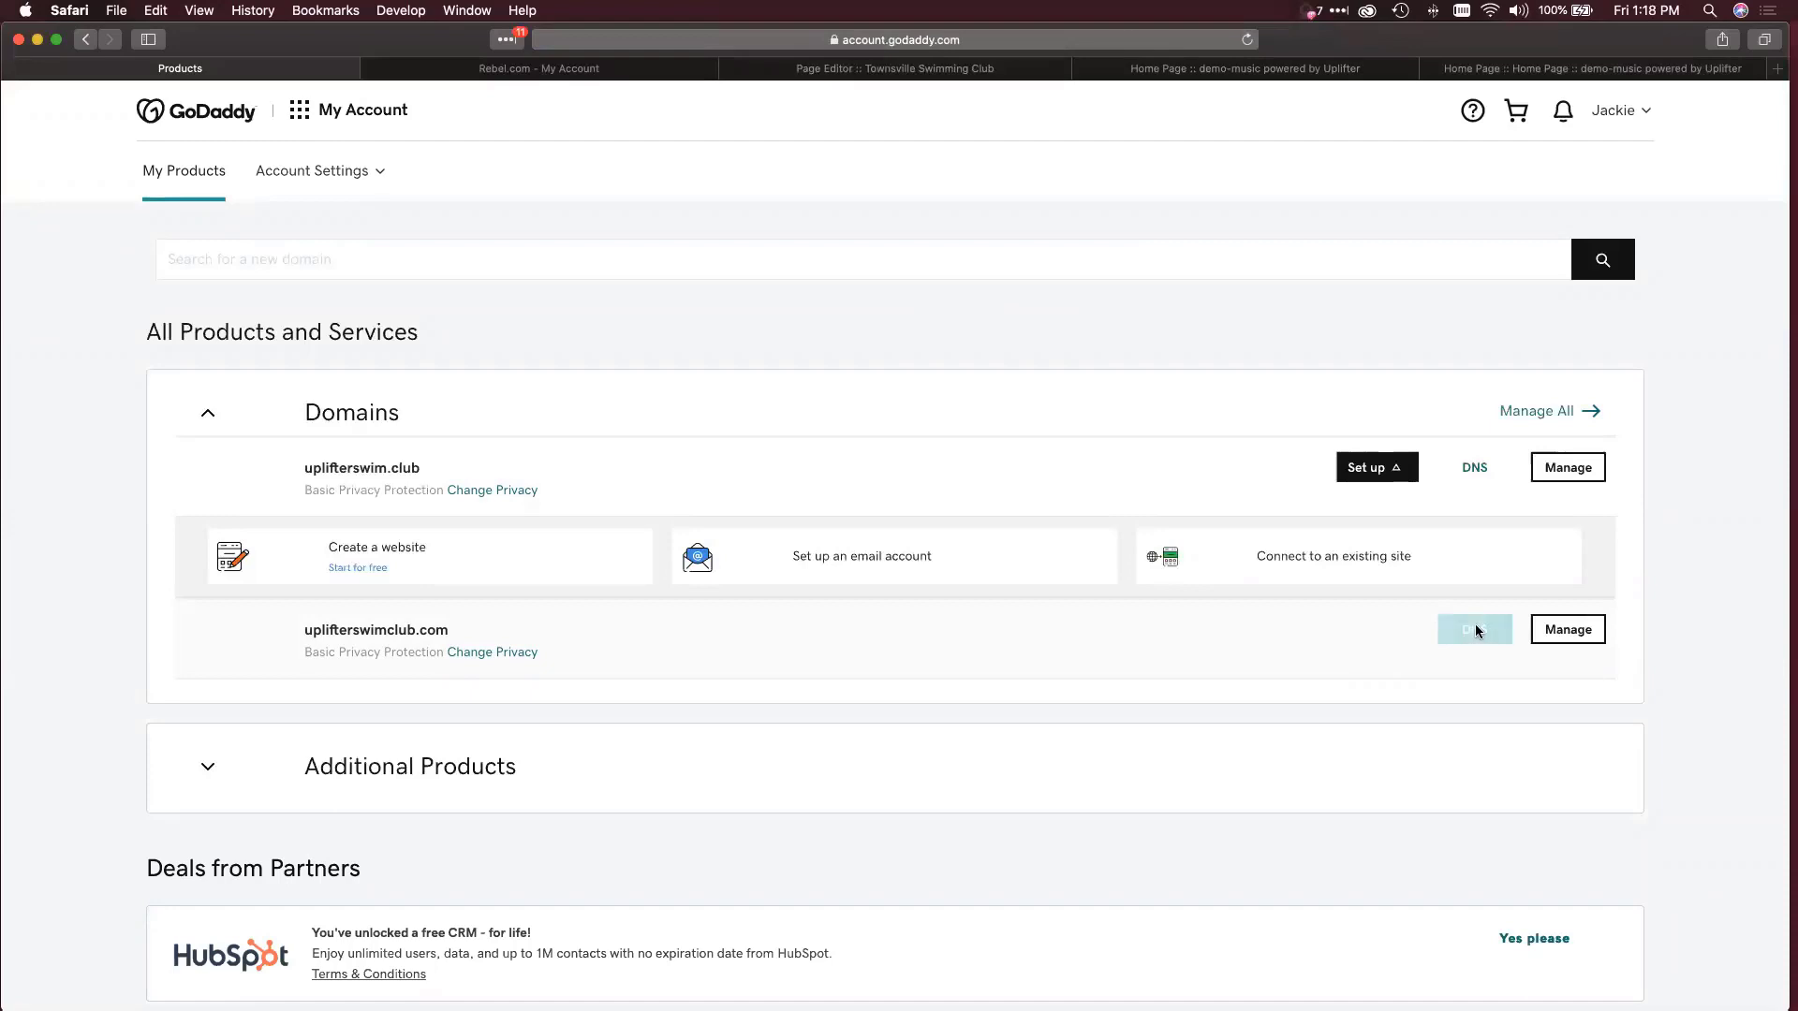
Review uplifterswimclub.com's DNS Management records and bring the DNS guide image back up.
click(1475, 631)
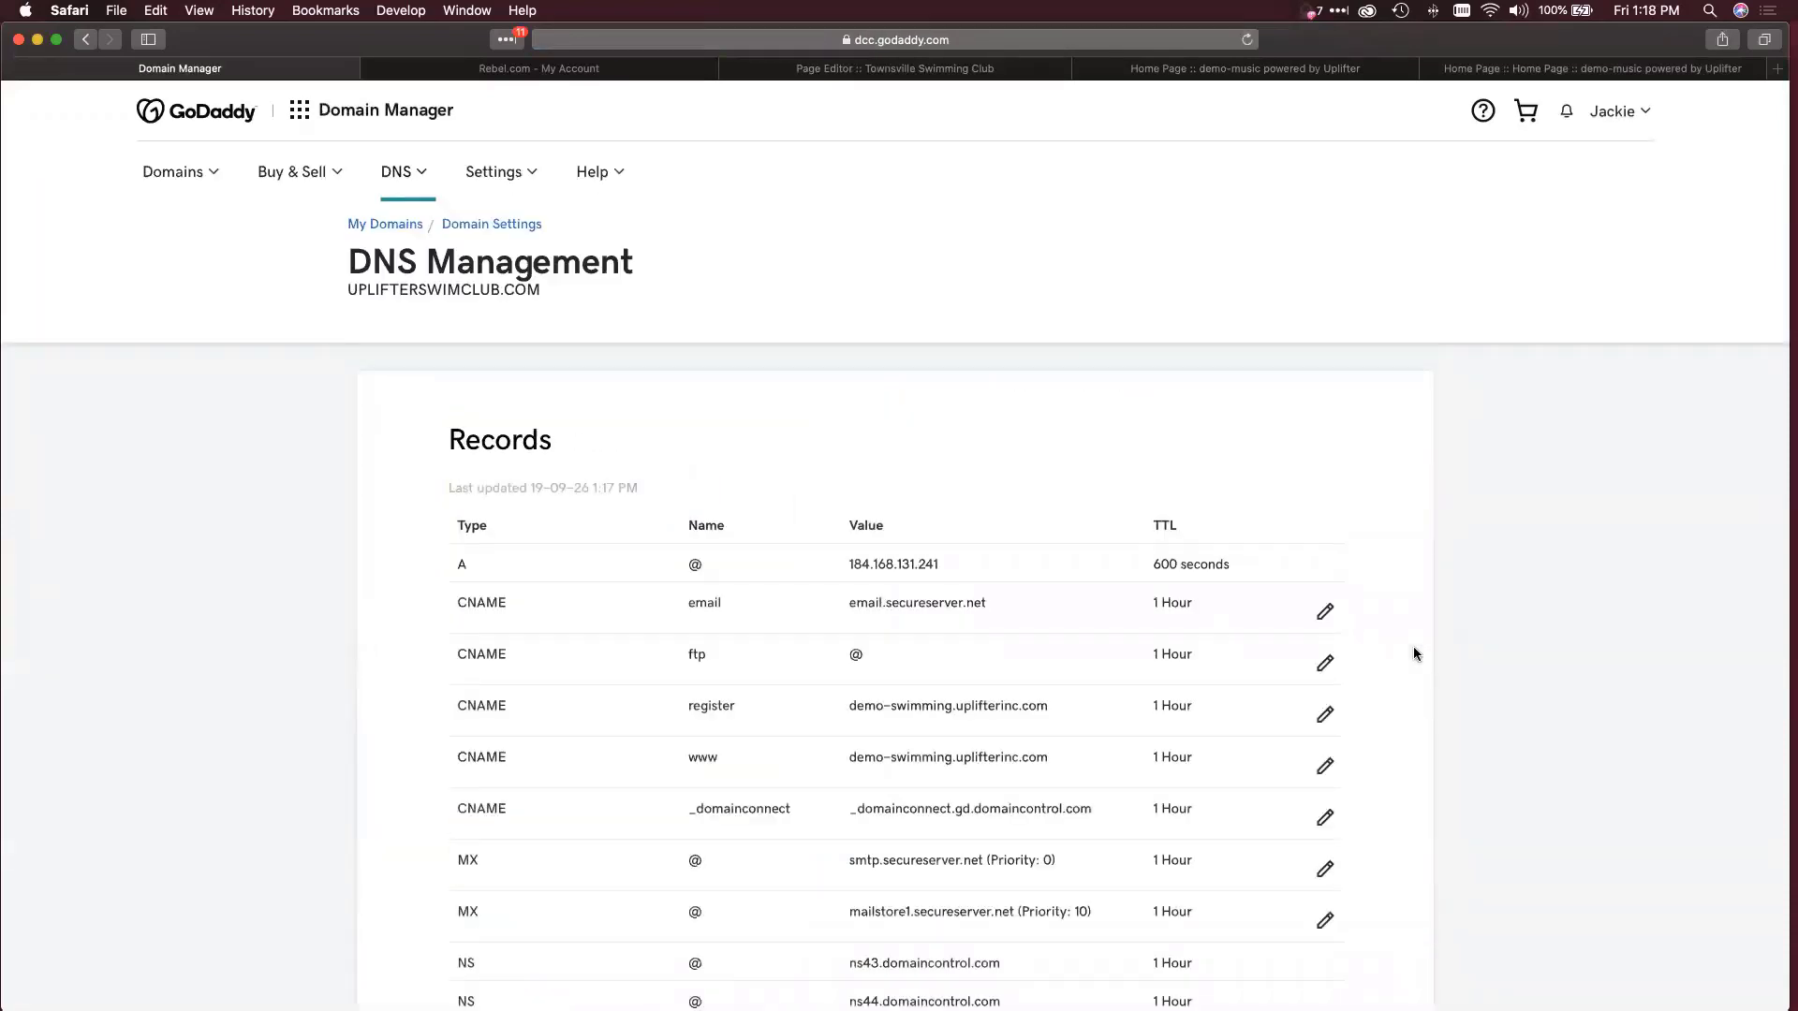
scroll(1416, 654, down, 4)
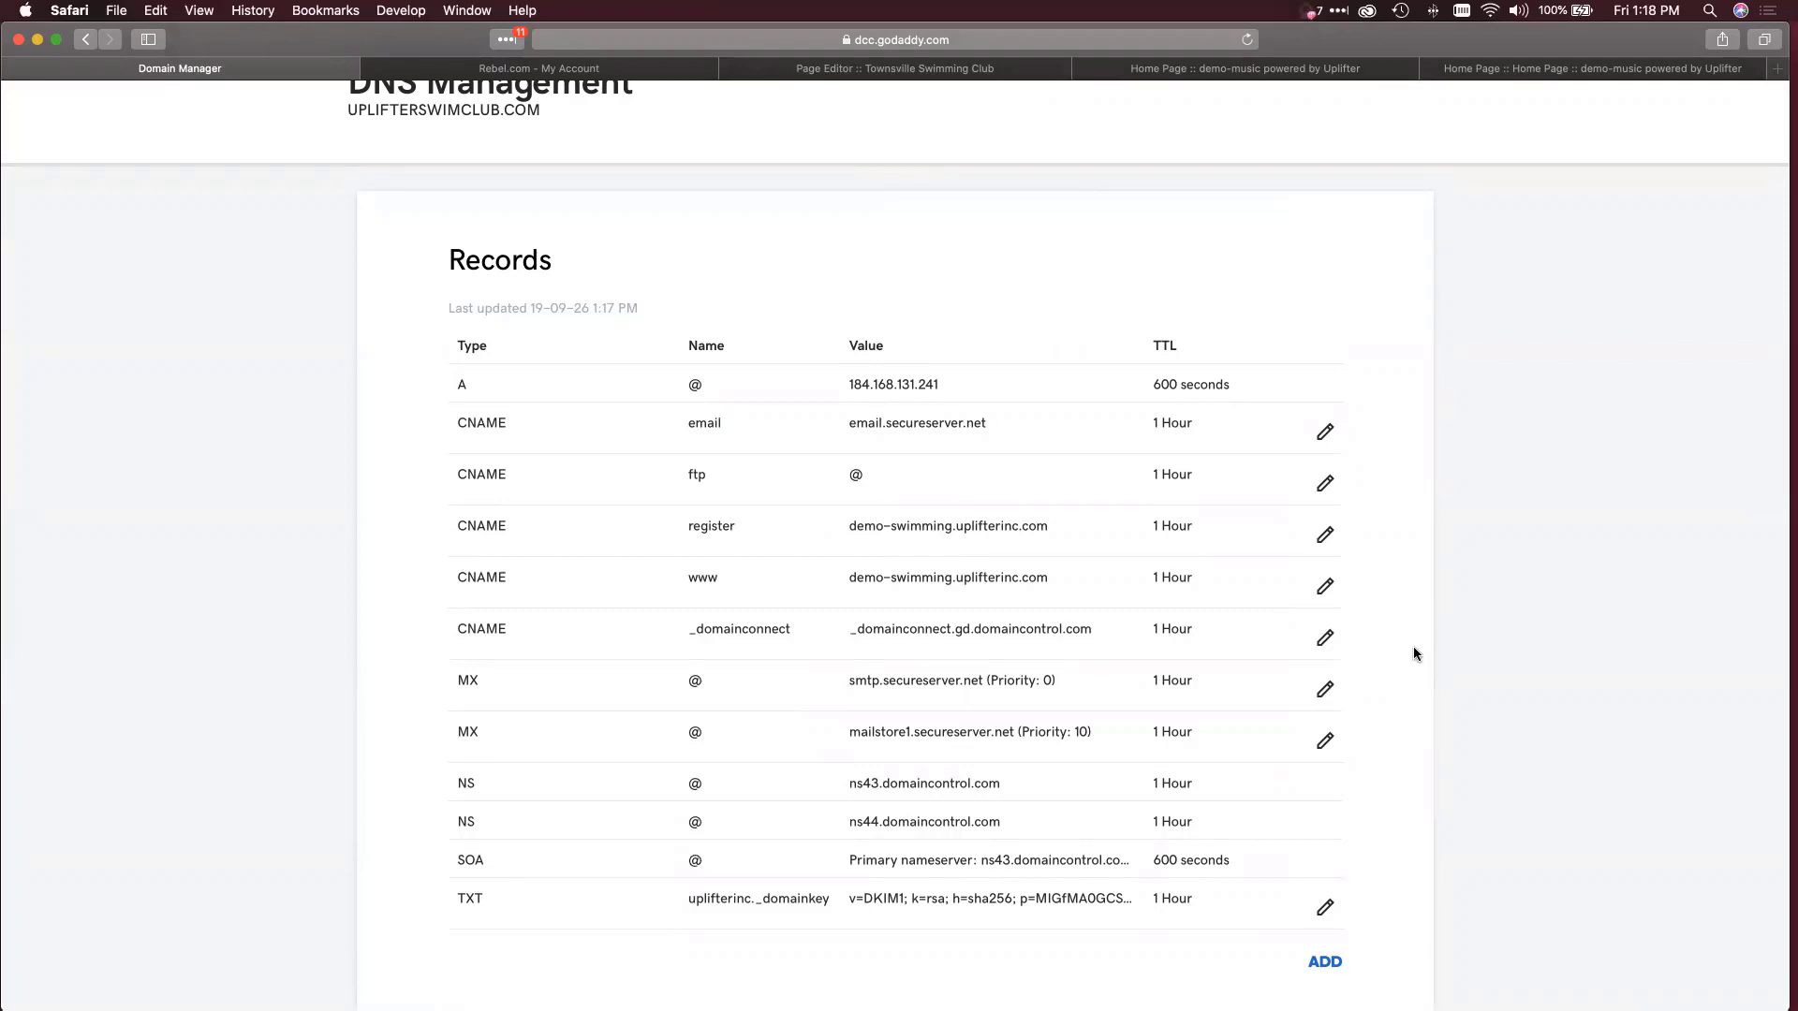
scroll(1413, 654, up, 2)
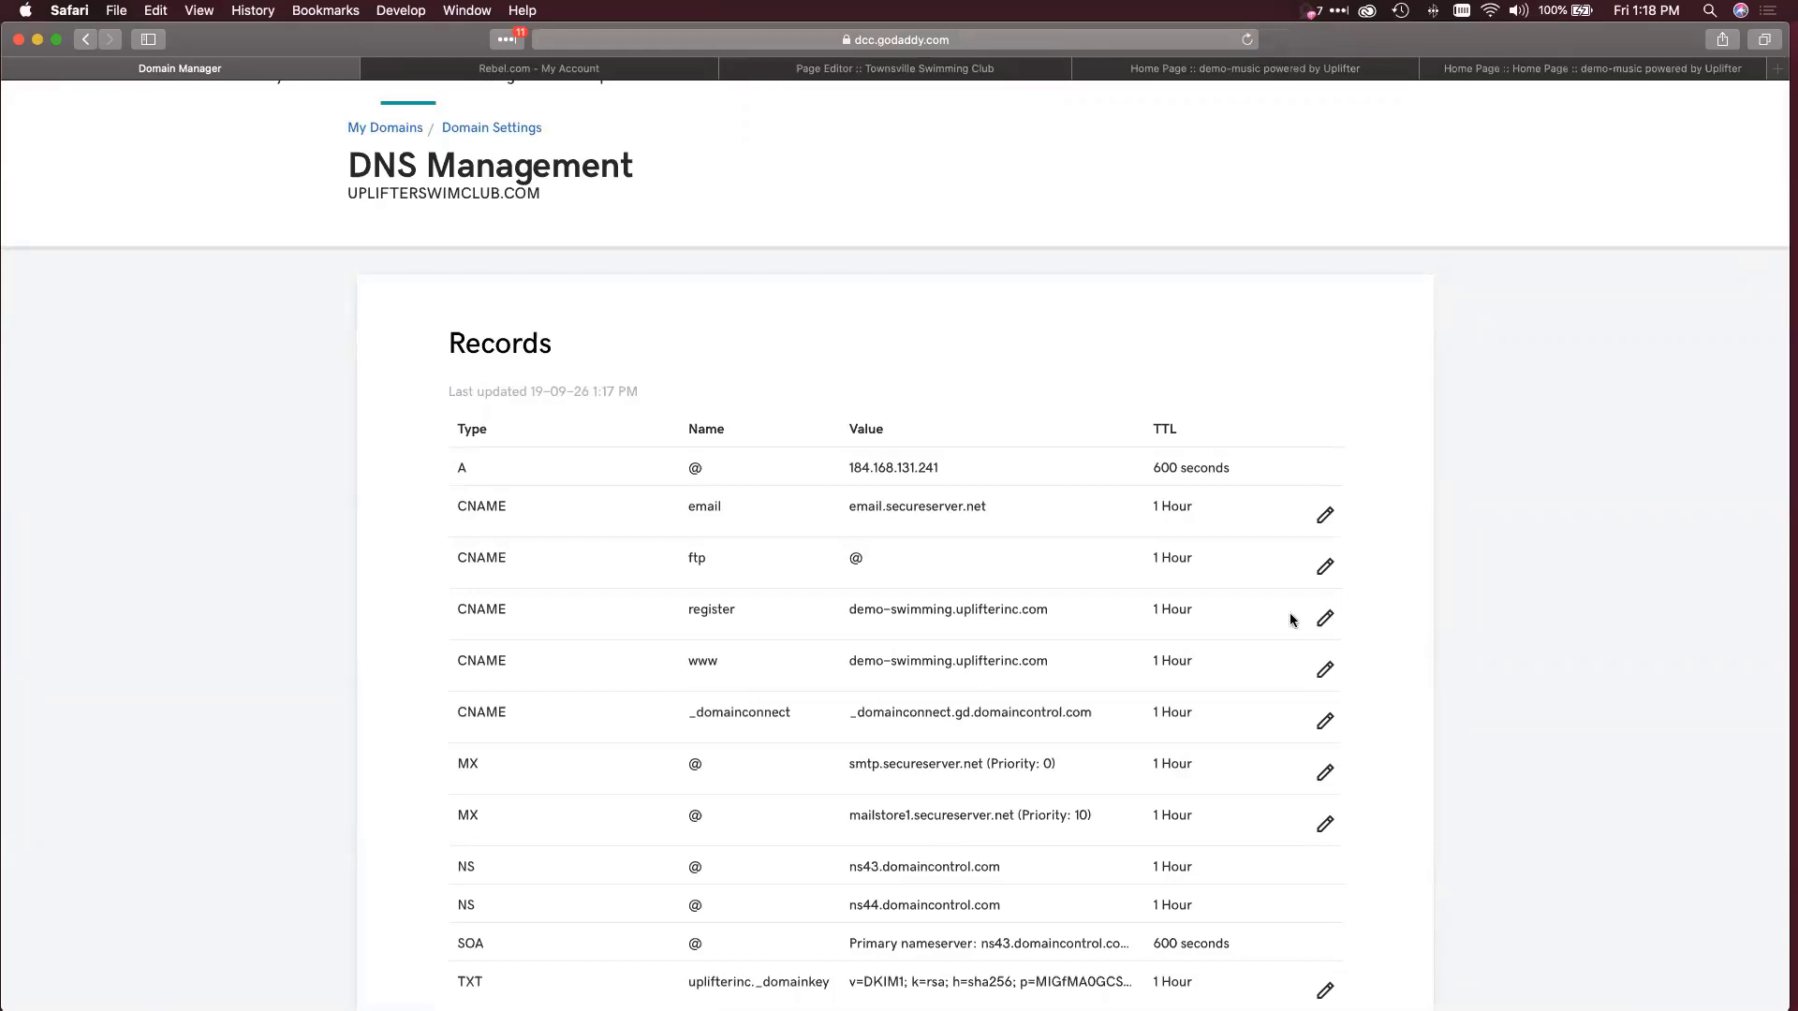
scroll(1290, 620, down, 1)
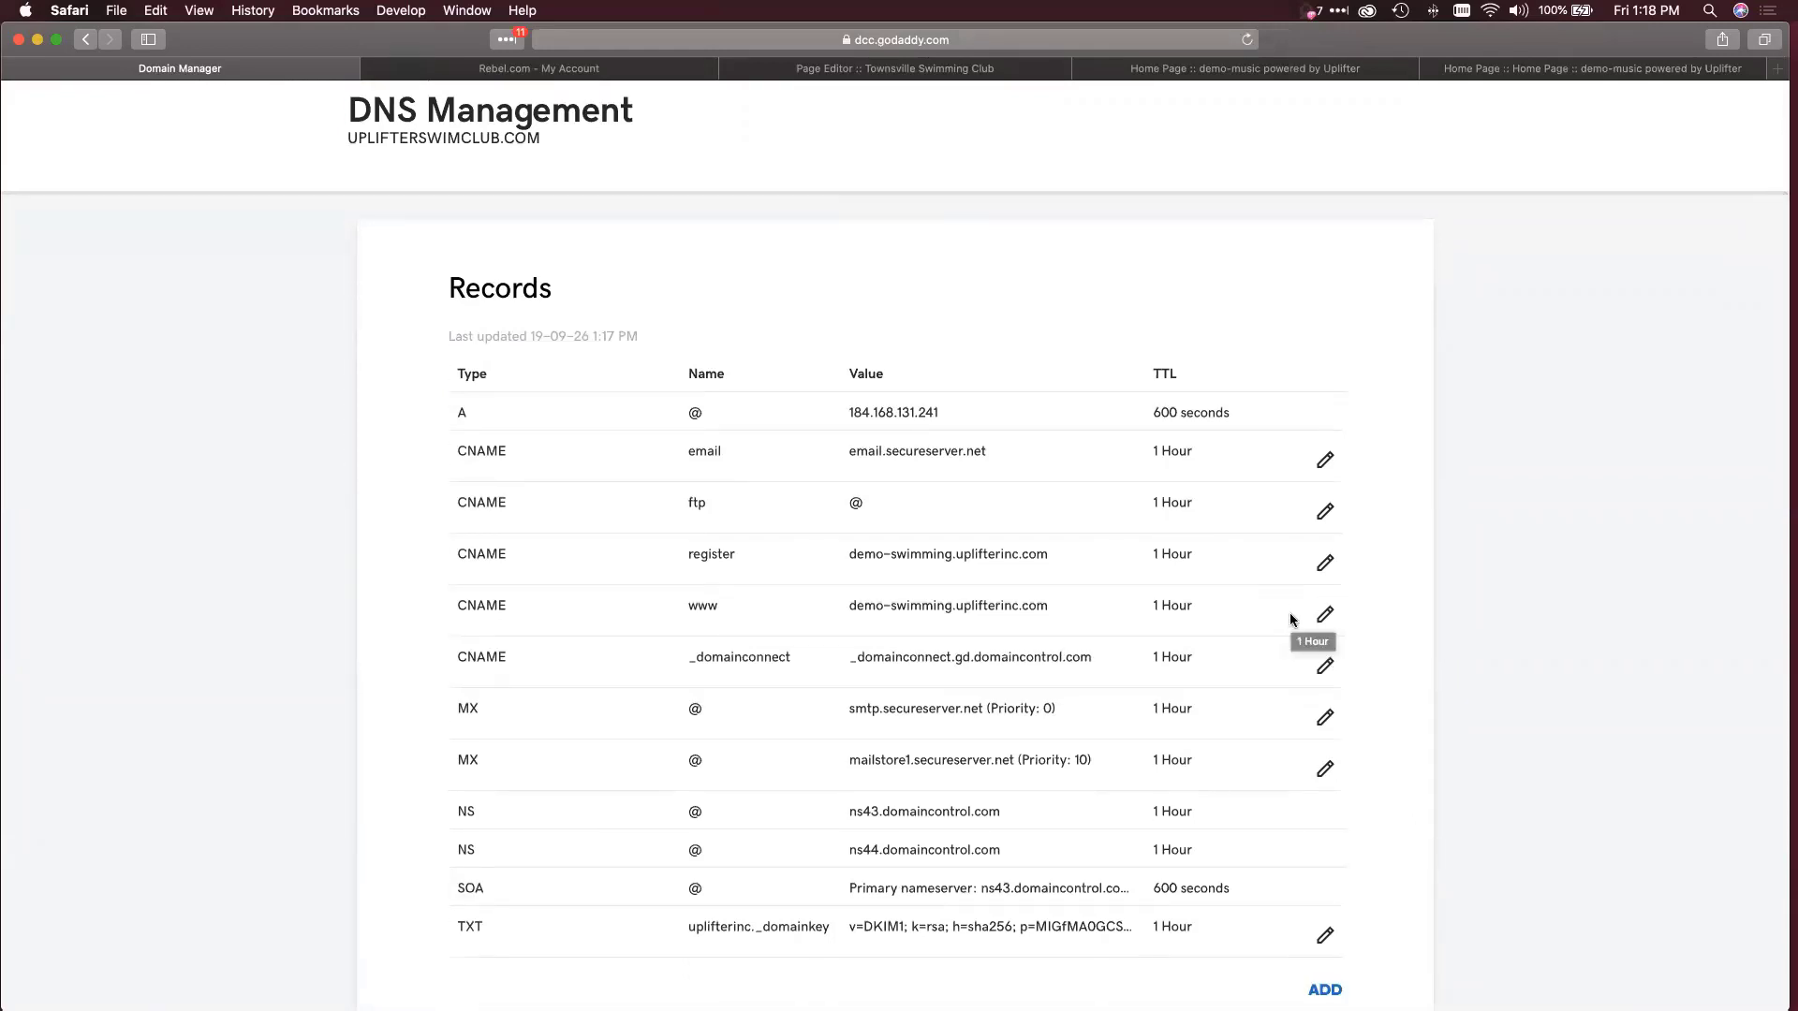
key(ctrl+Up)
click(1358, 300)
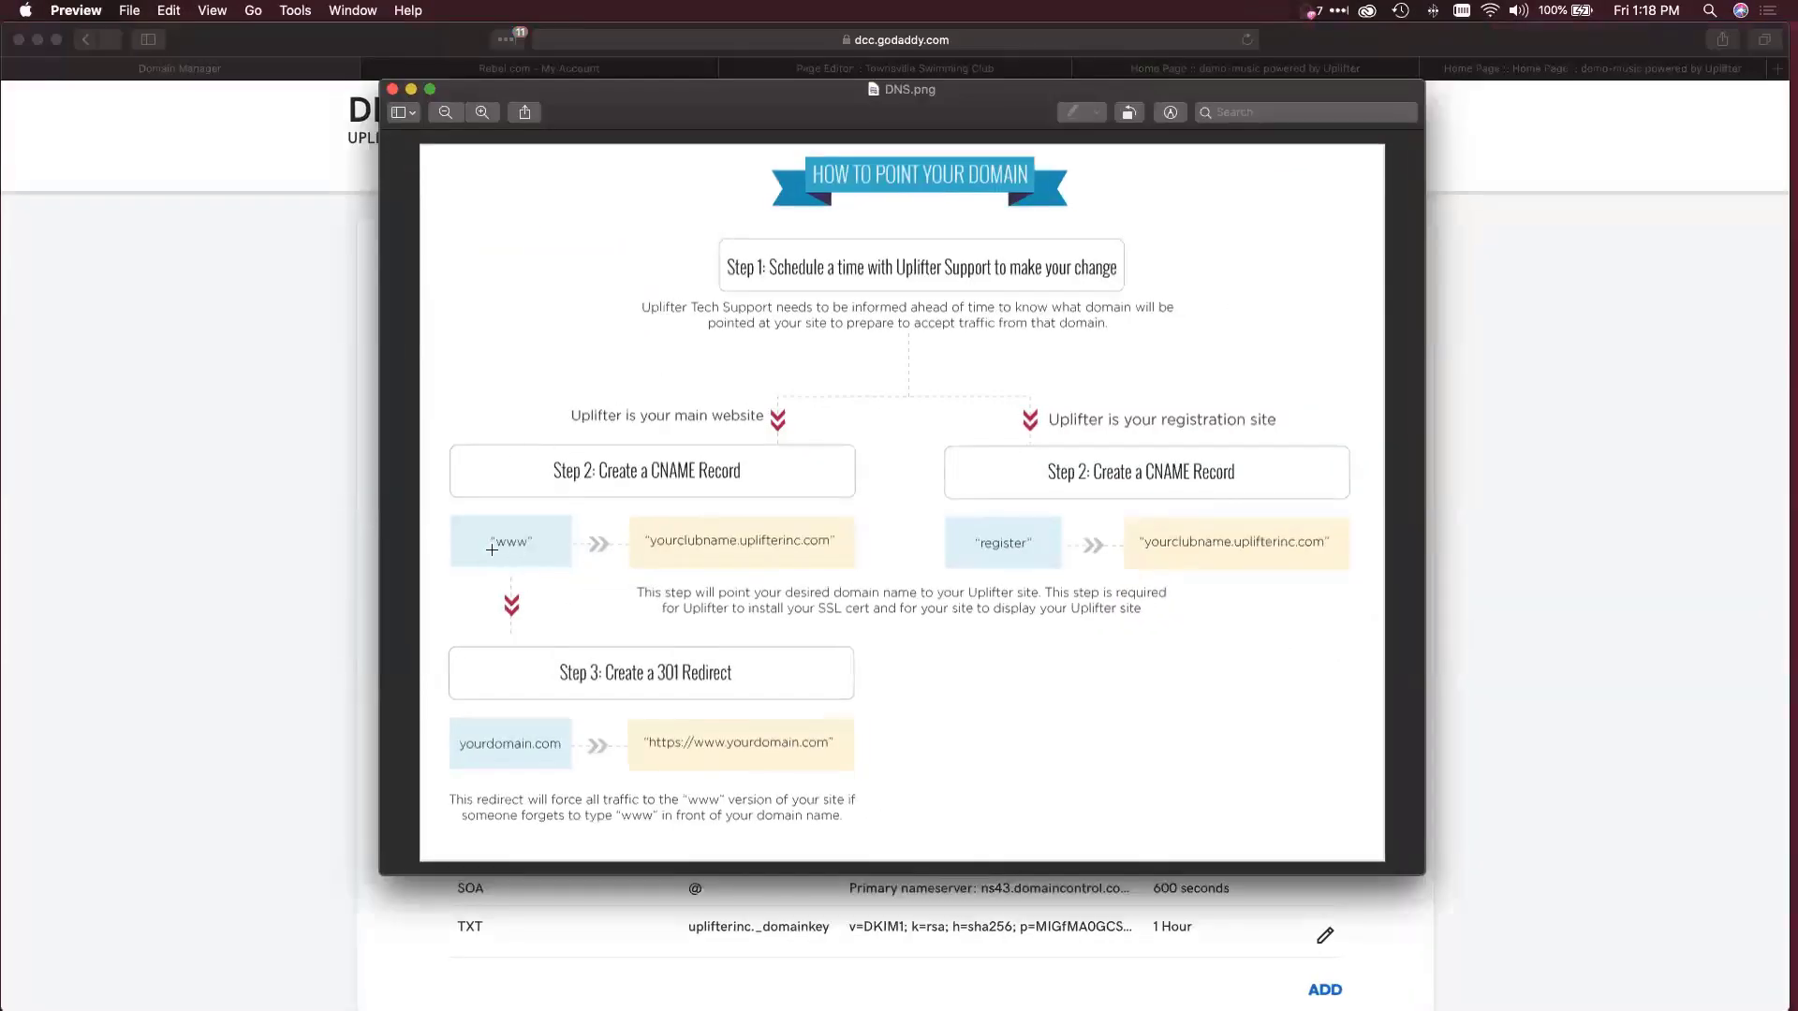
click(199, 532)
click(915, 71)
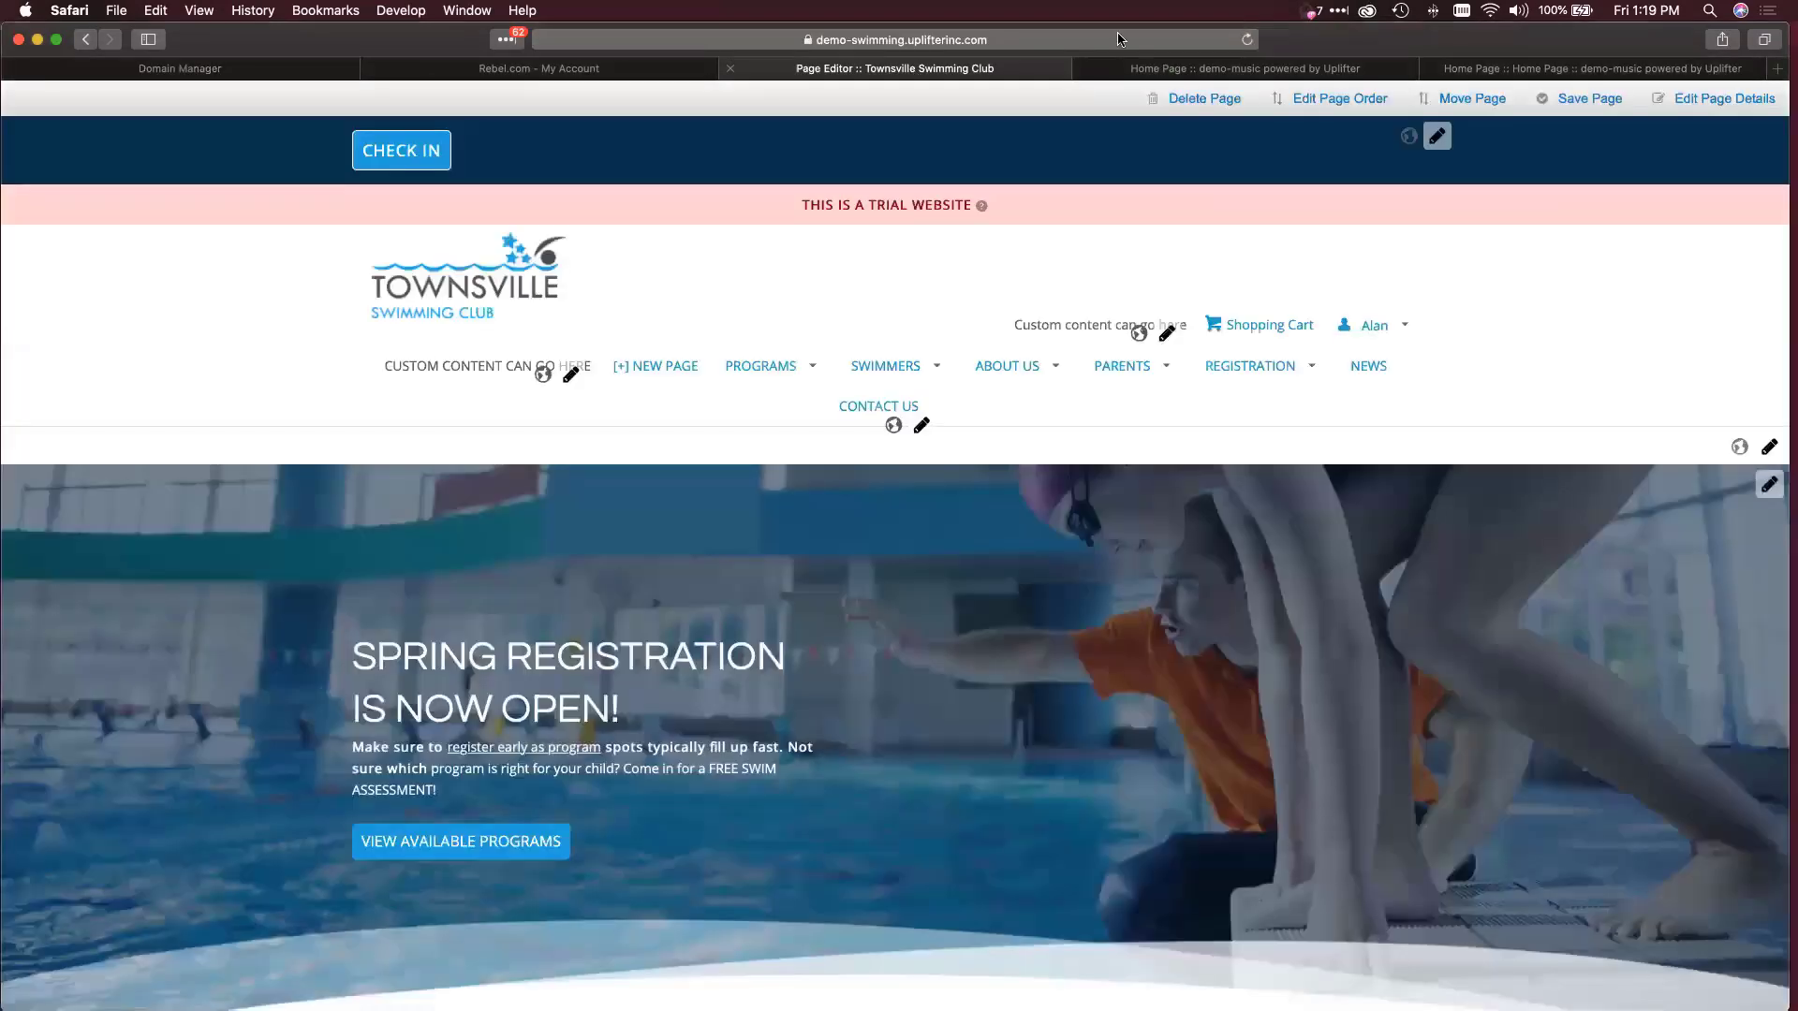
click(600, 37)
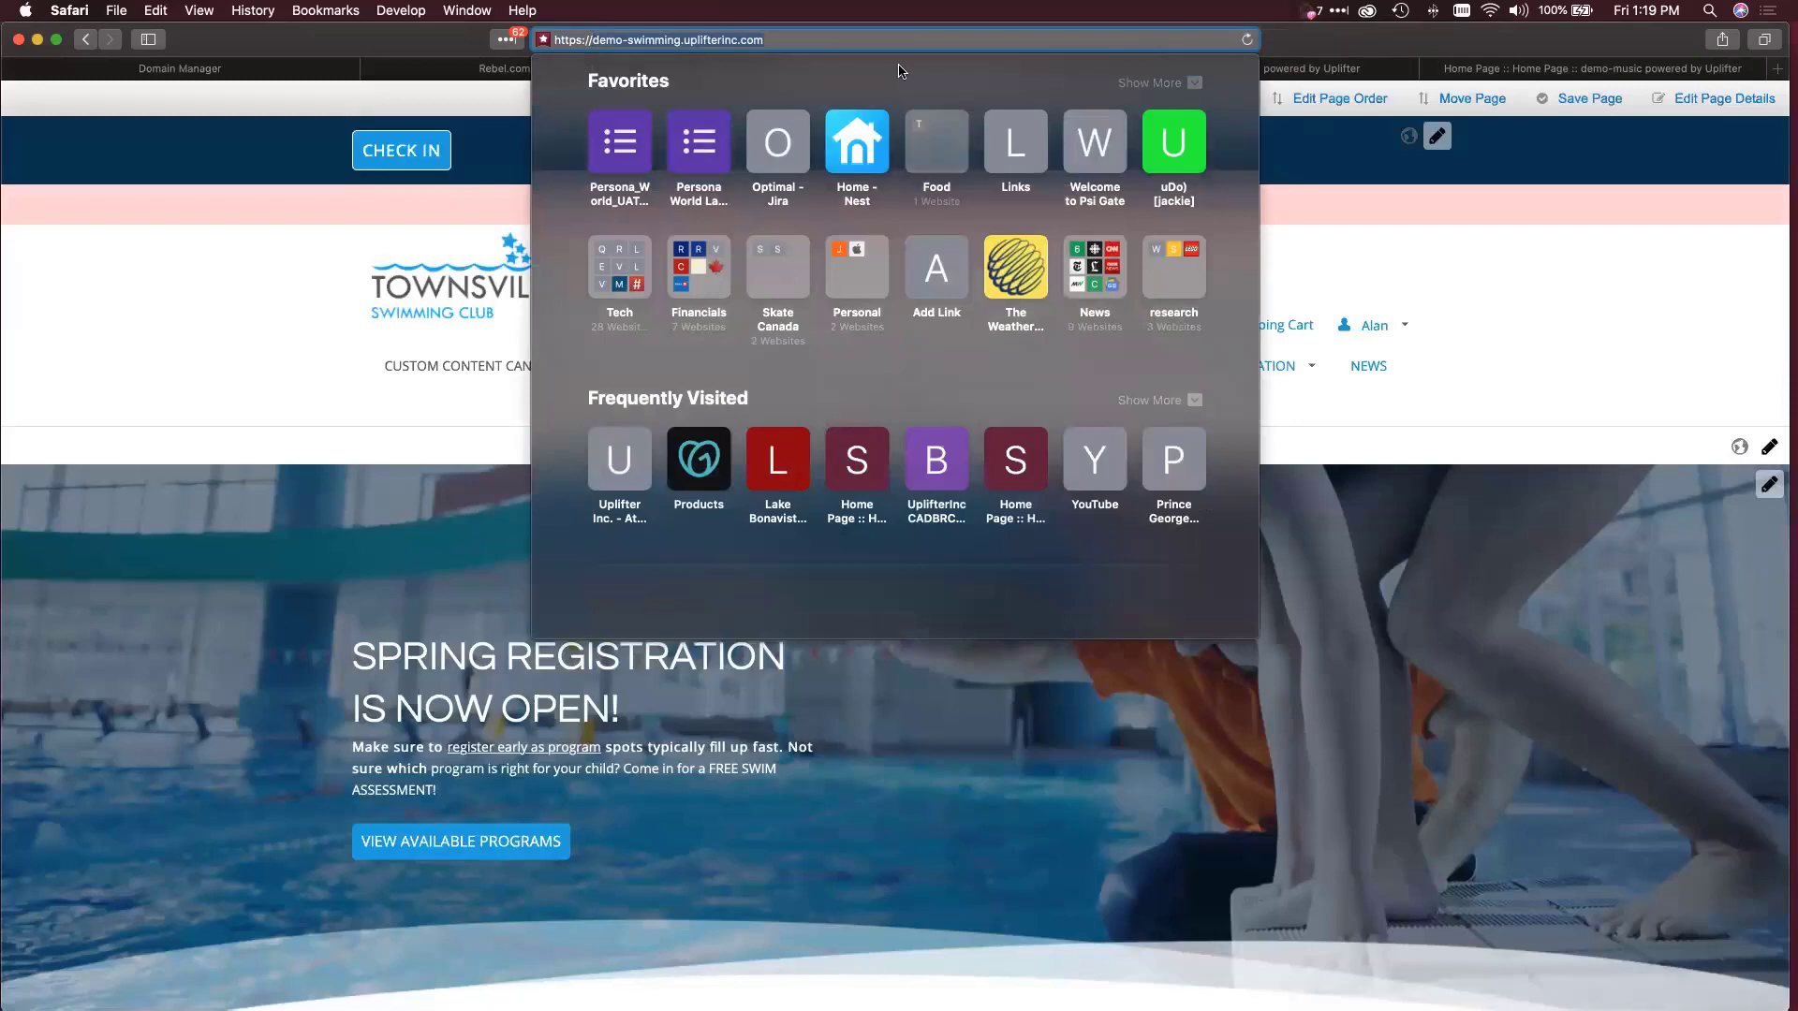
click(151, 69)
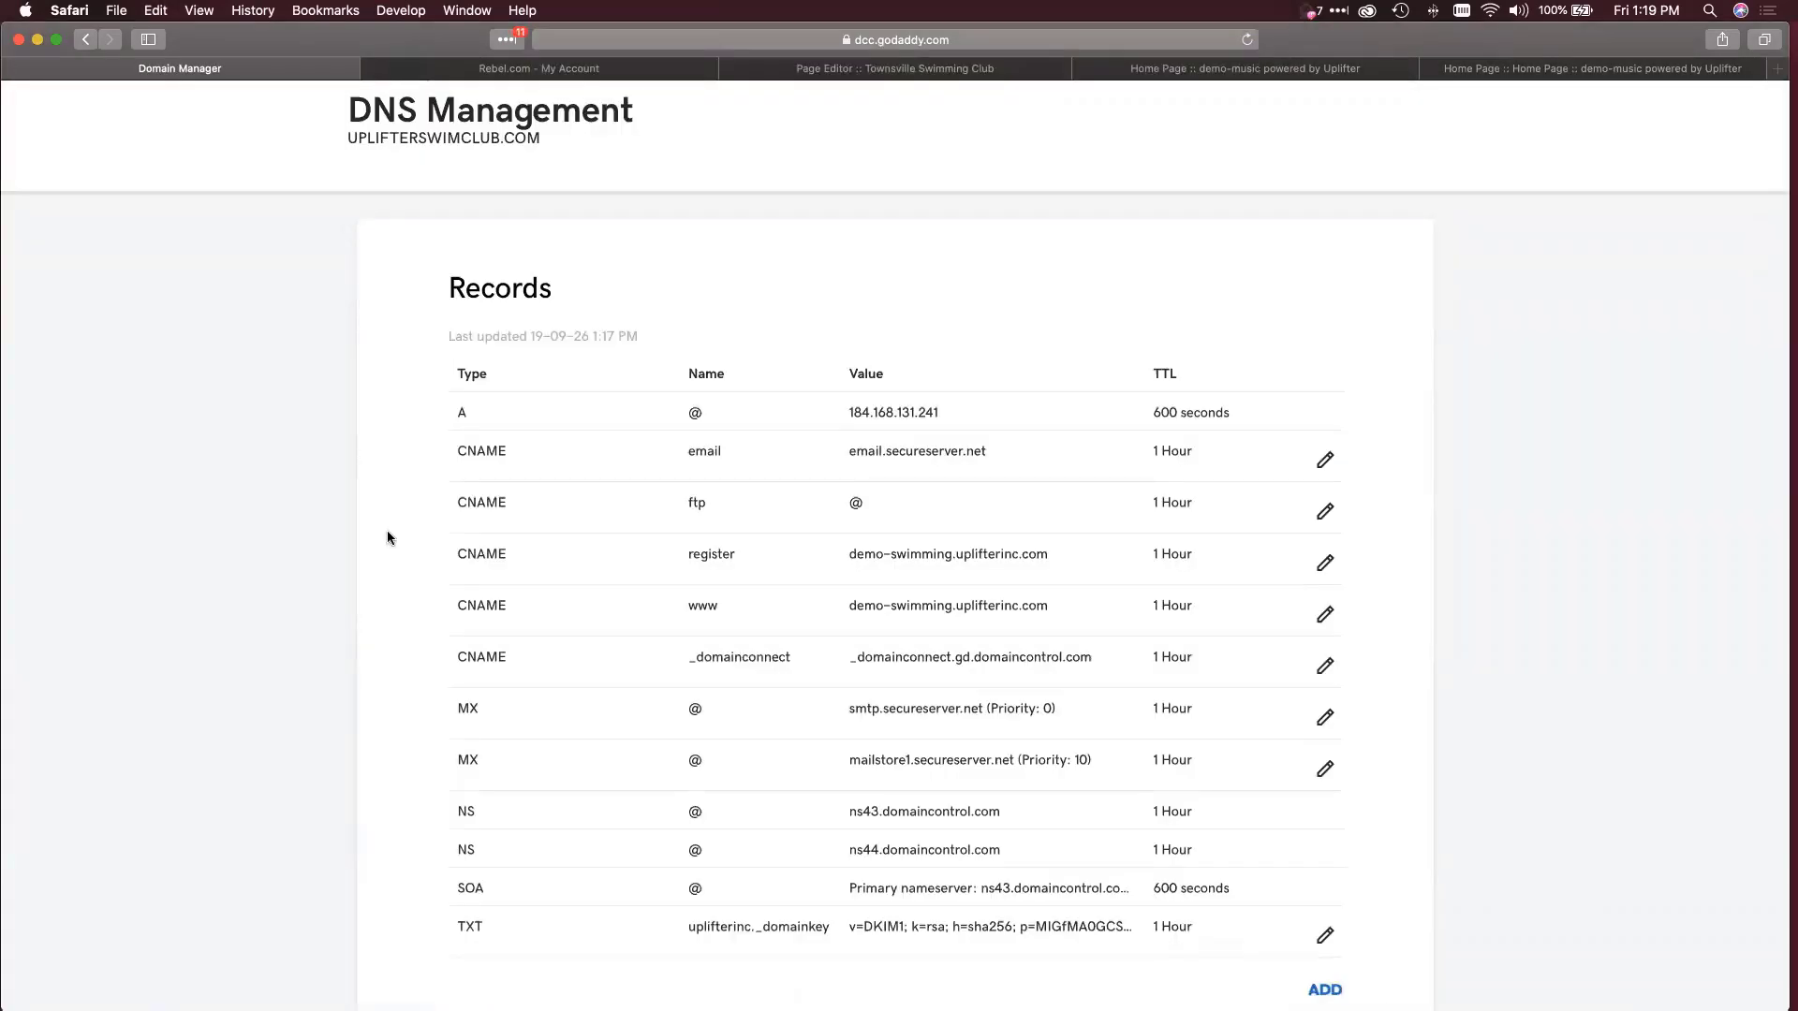
scroll(385, 530, down, 3)
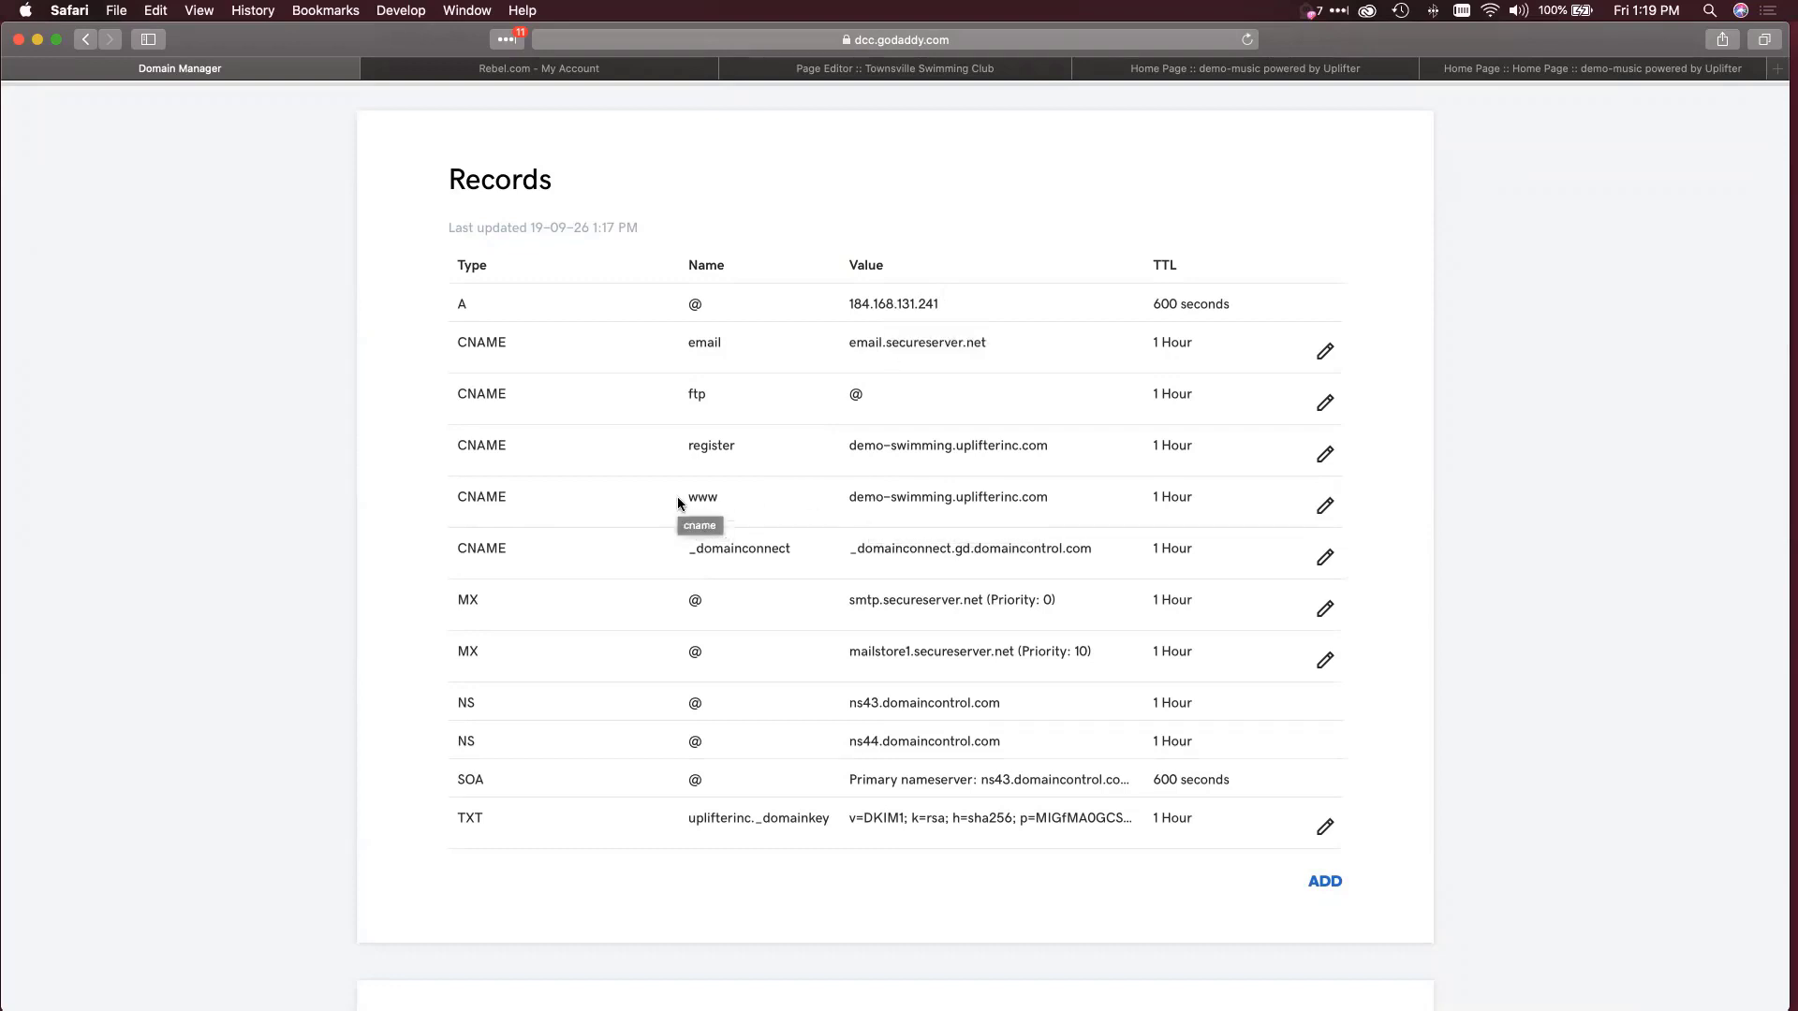
Check the www CNAME's host and demo-swimming.uplifterinc.com target, then re-save the record.
click(1322, 508)
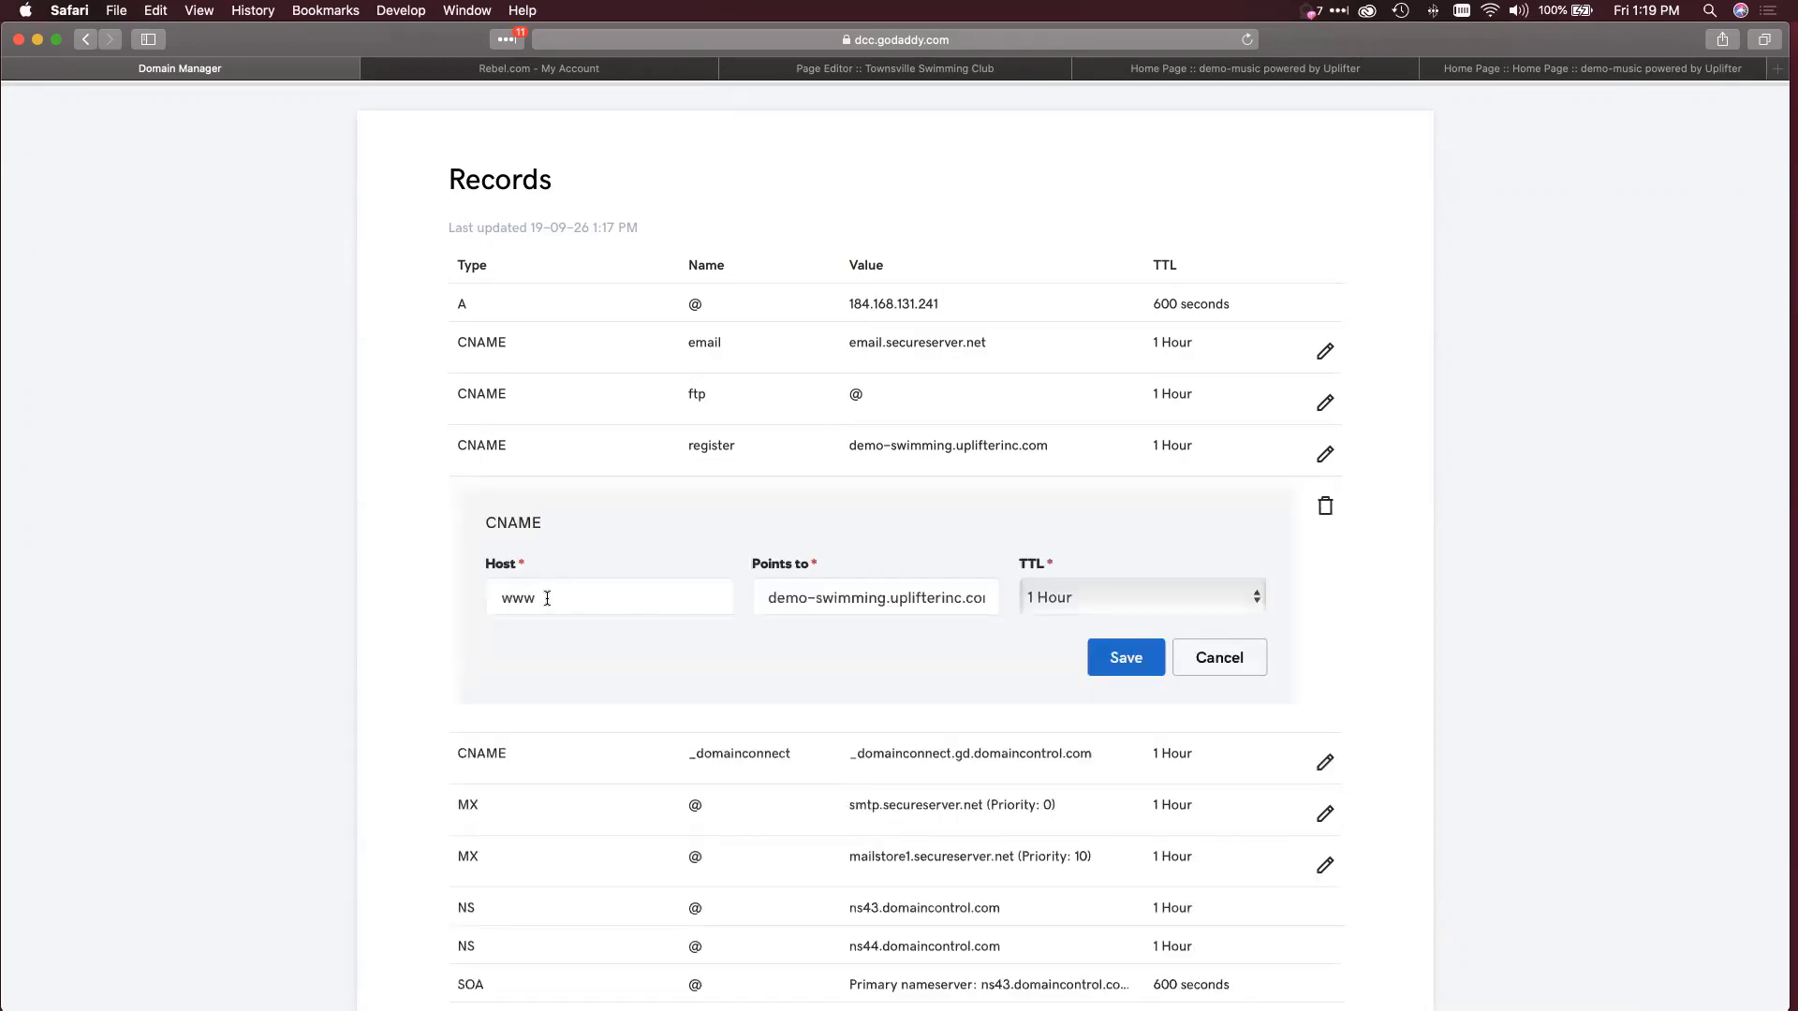
drag(547, 599, 488, 597)
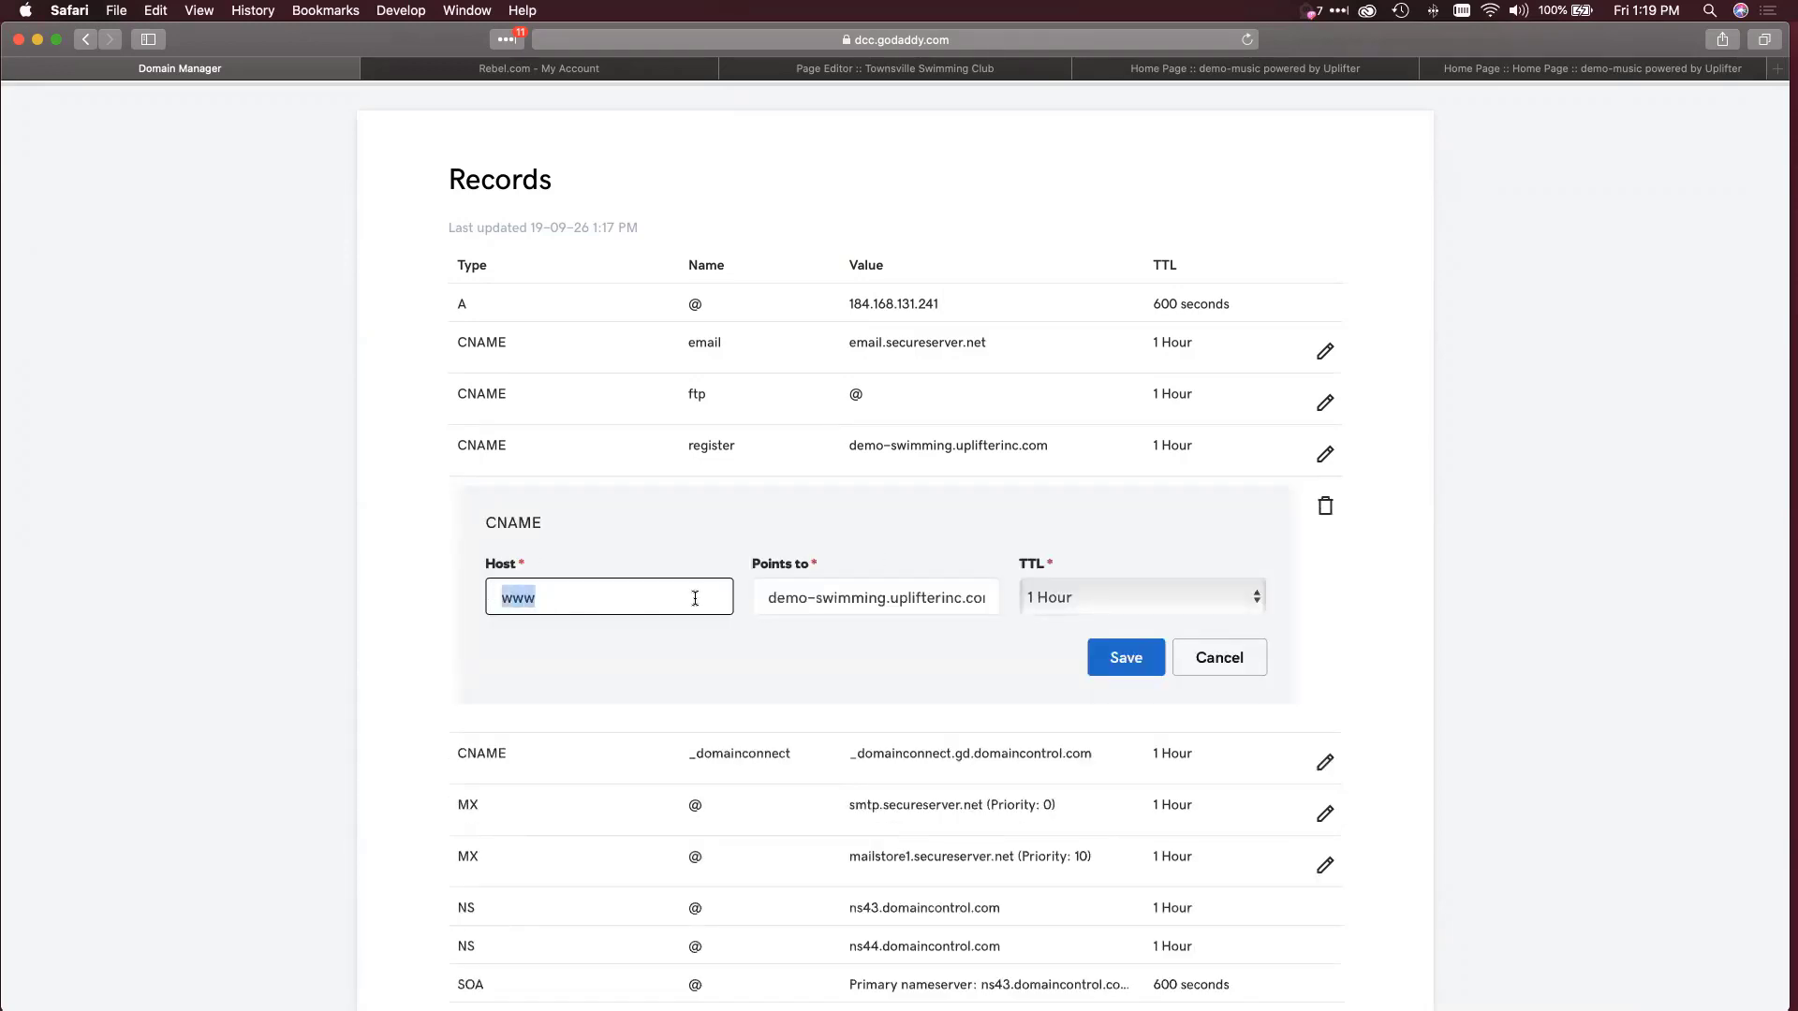
click(789, 598)
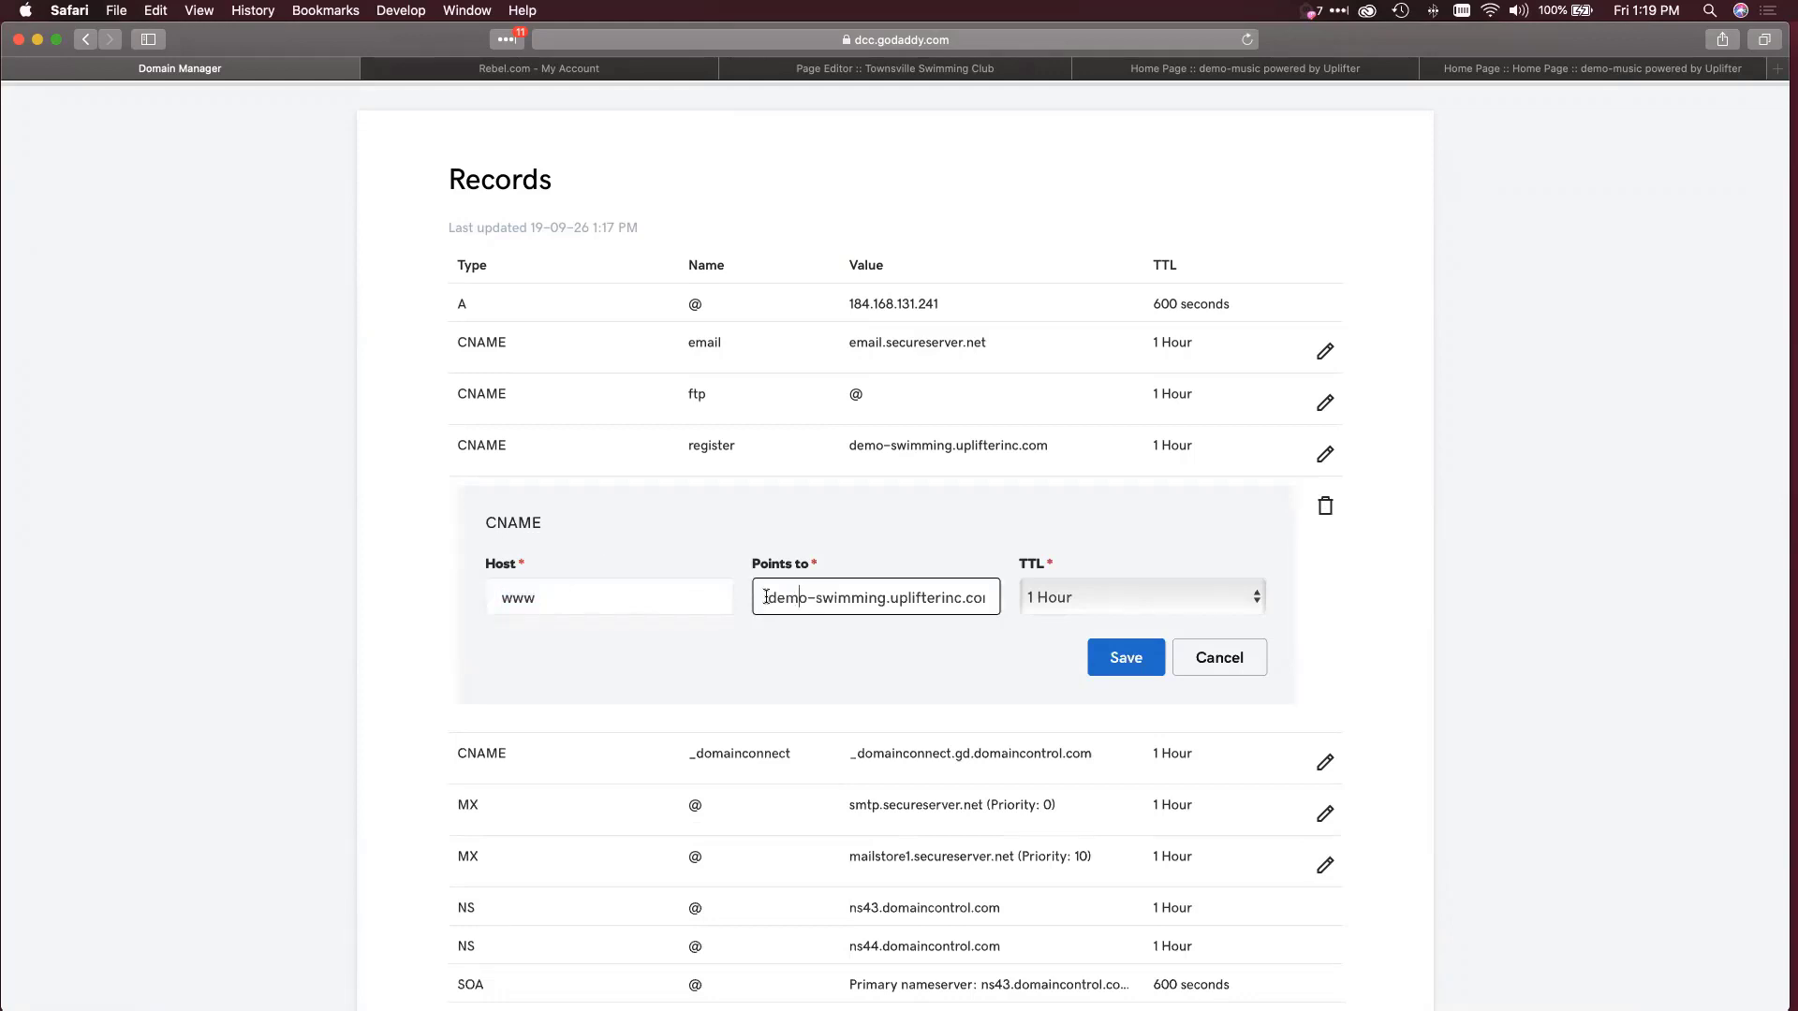
drag(766, 597, 1006, 601)
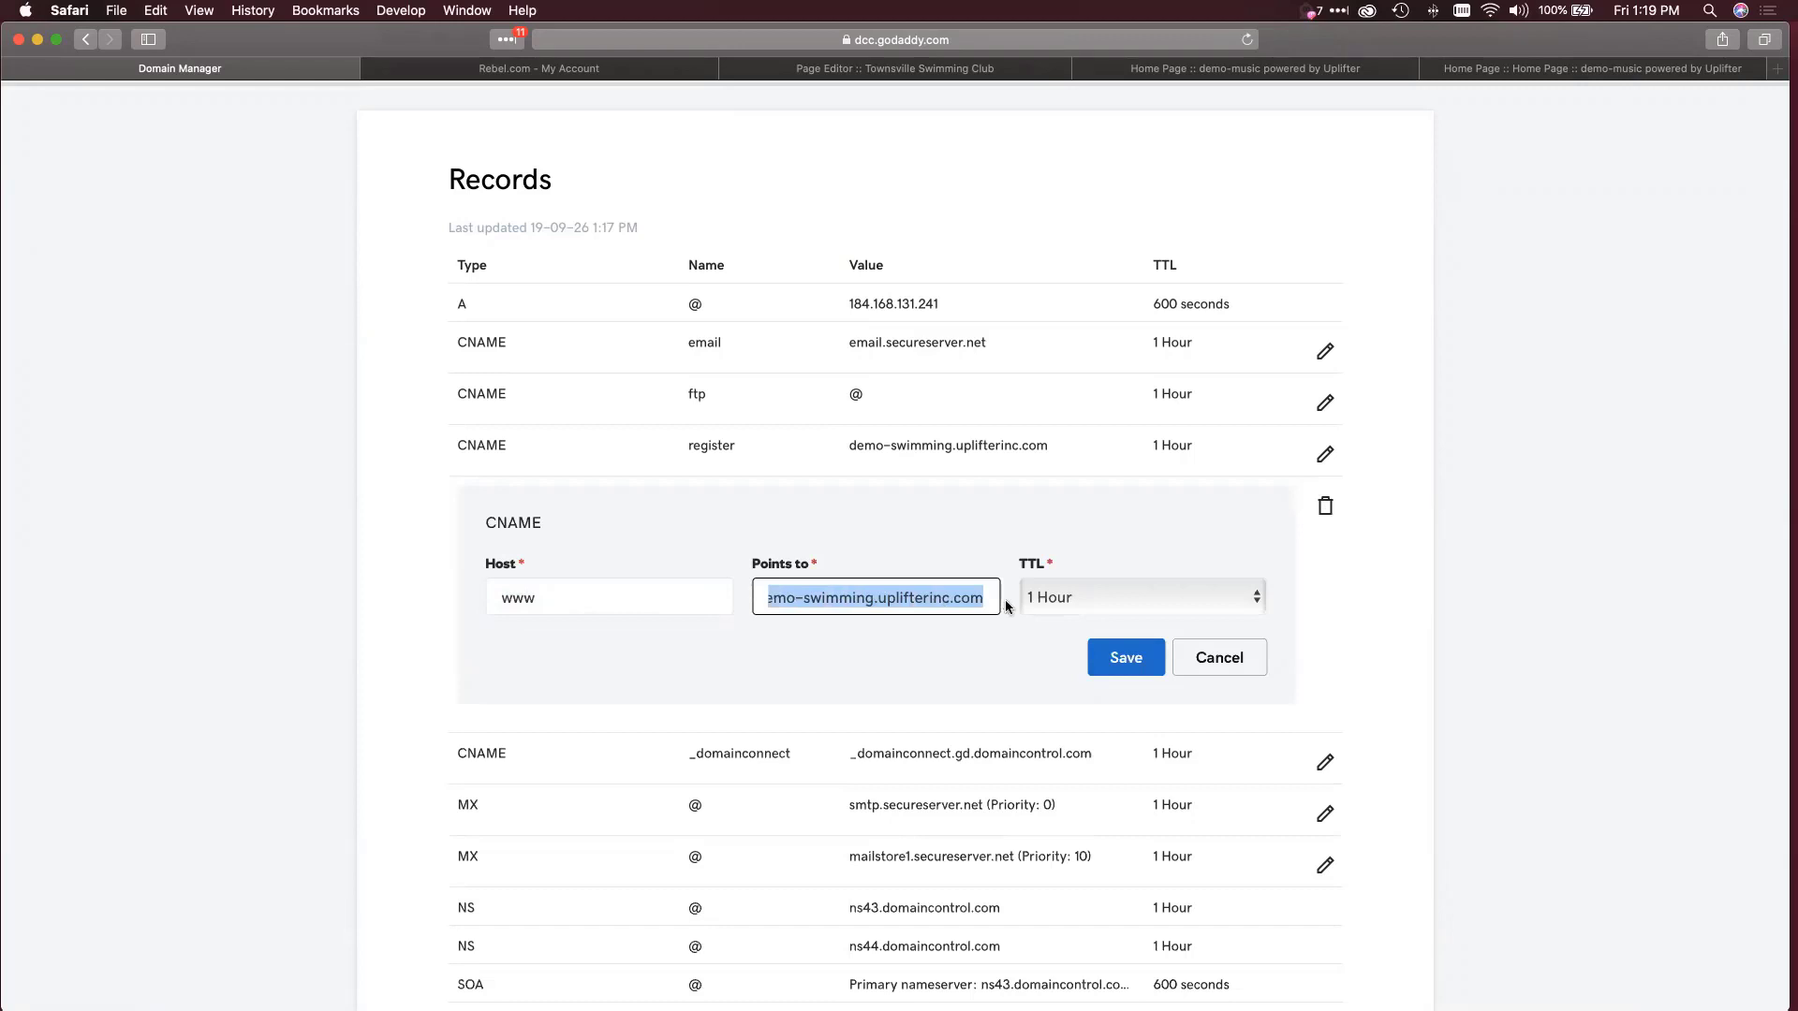
click(974, 599)
key(super+a)
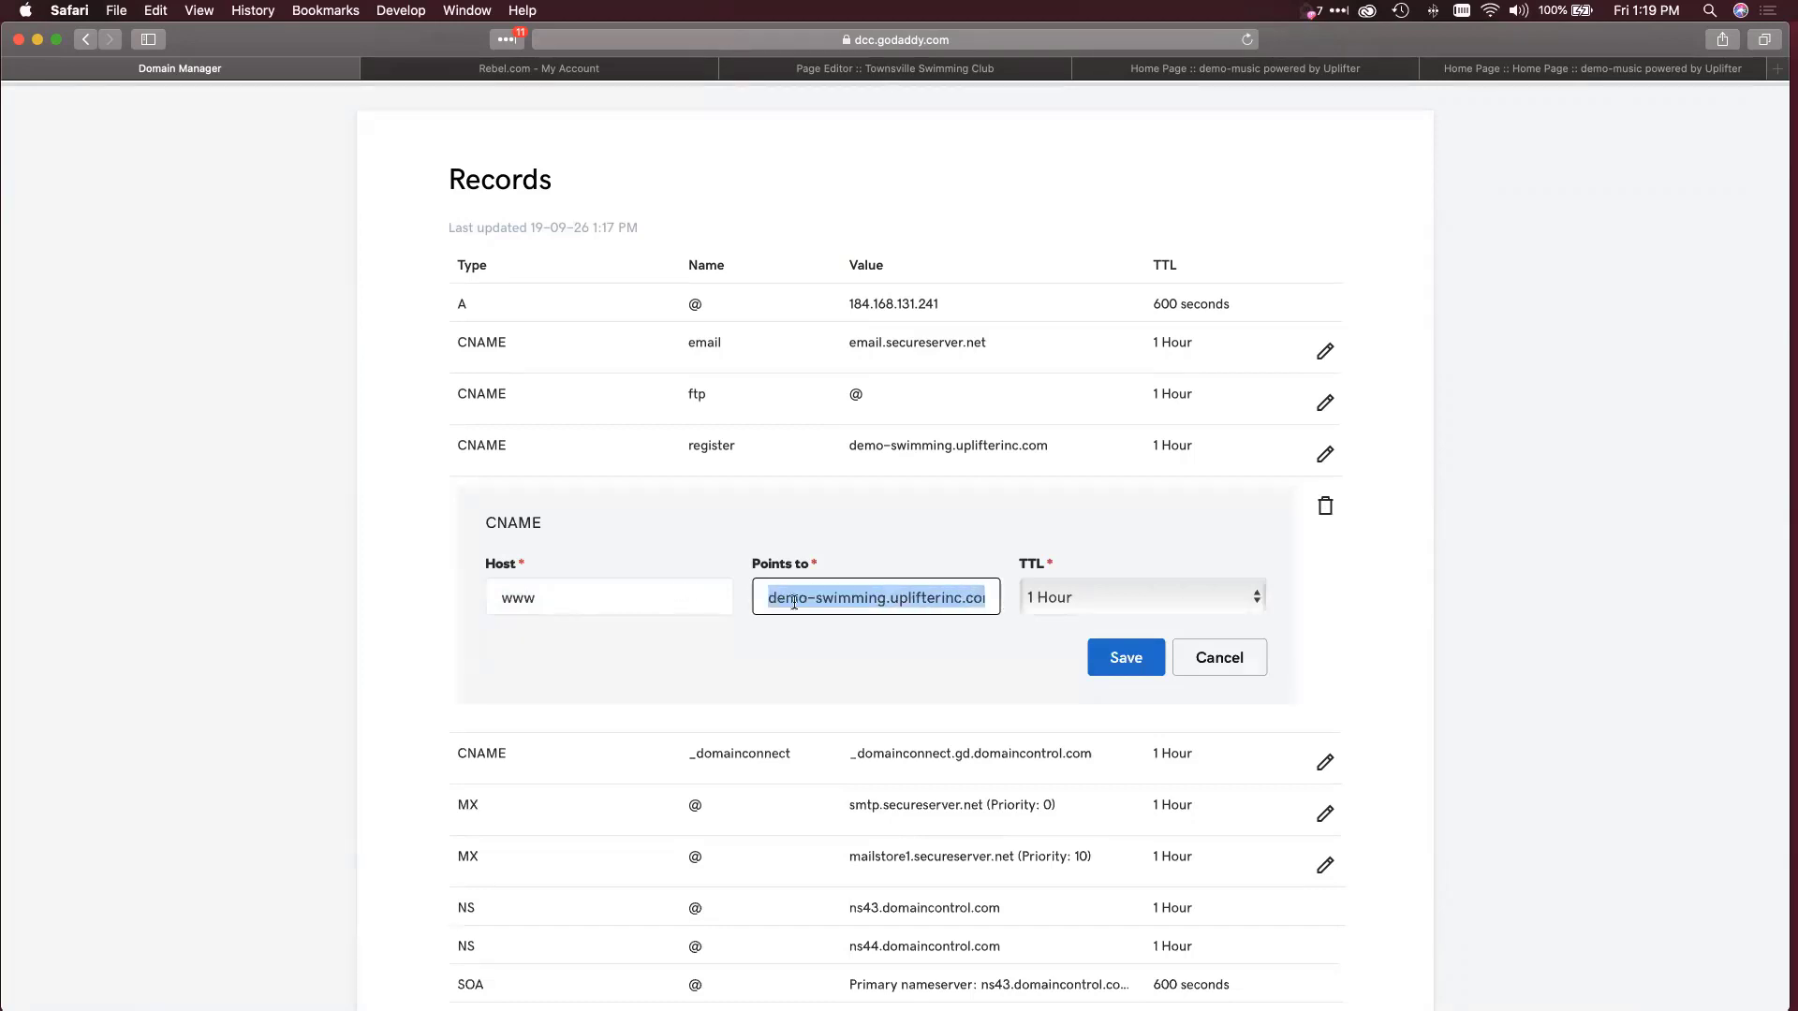
click(770, 597)
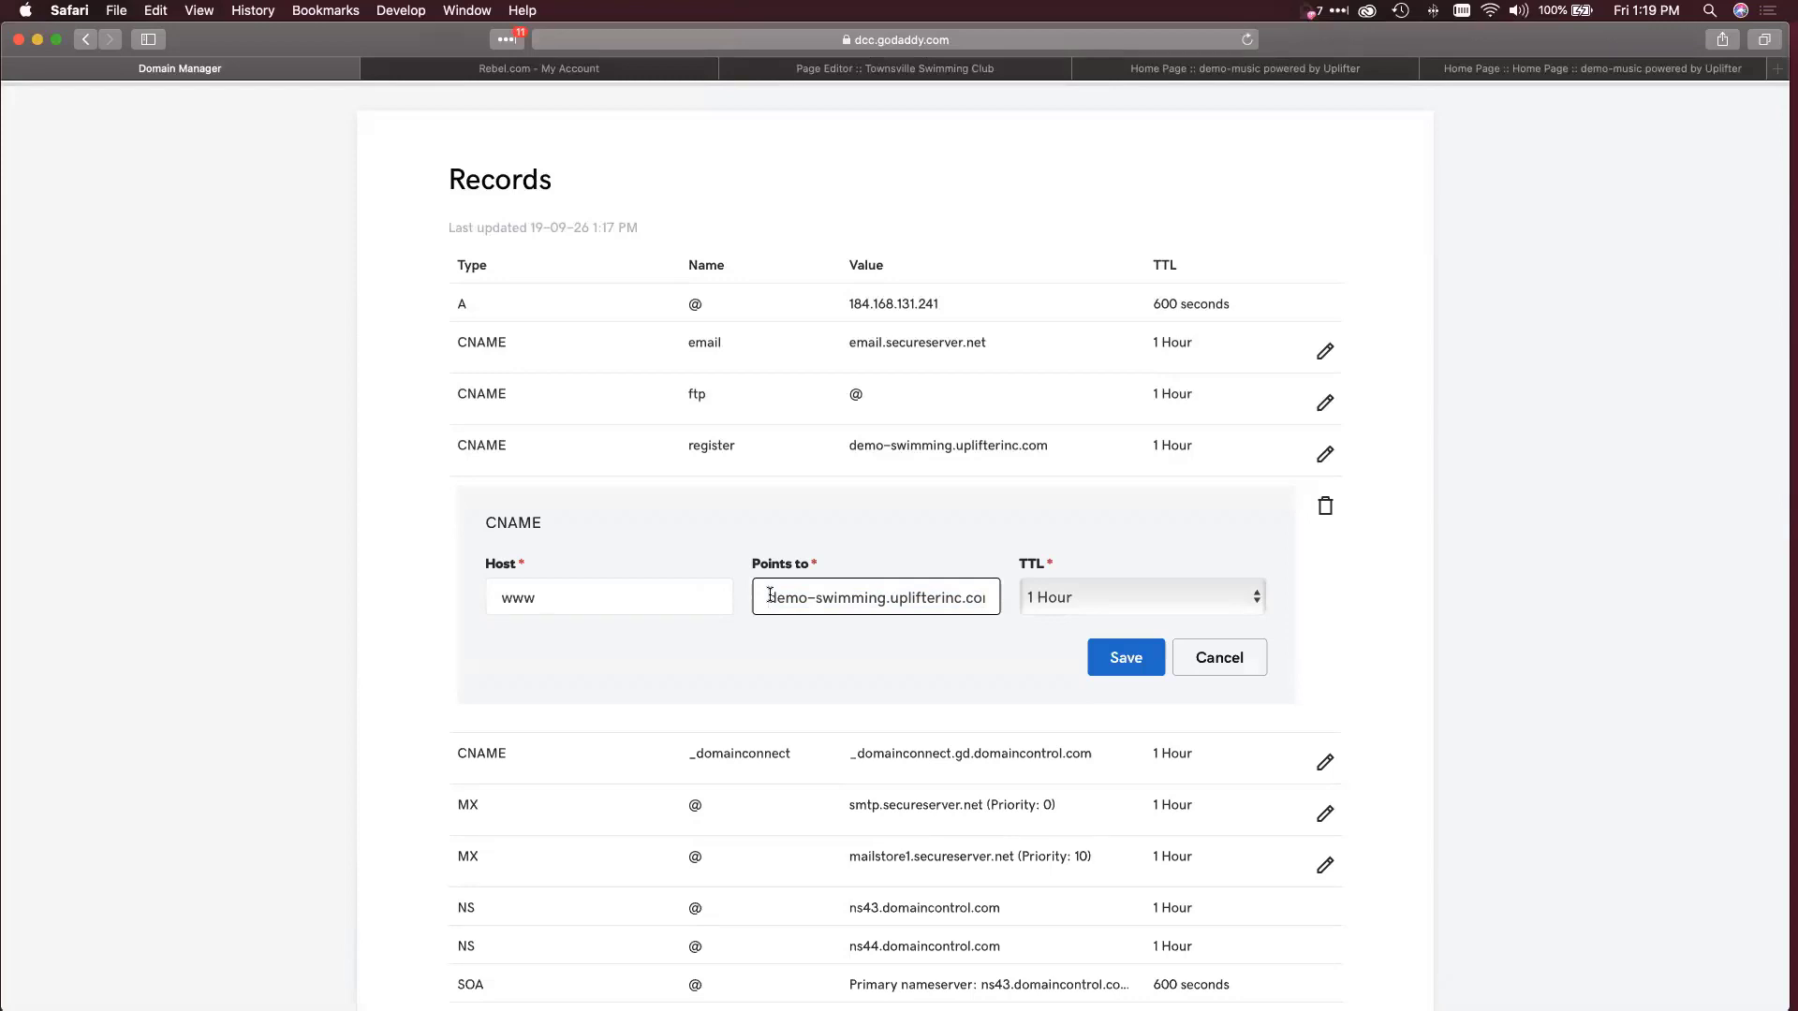
click(1118, 662)
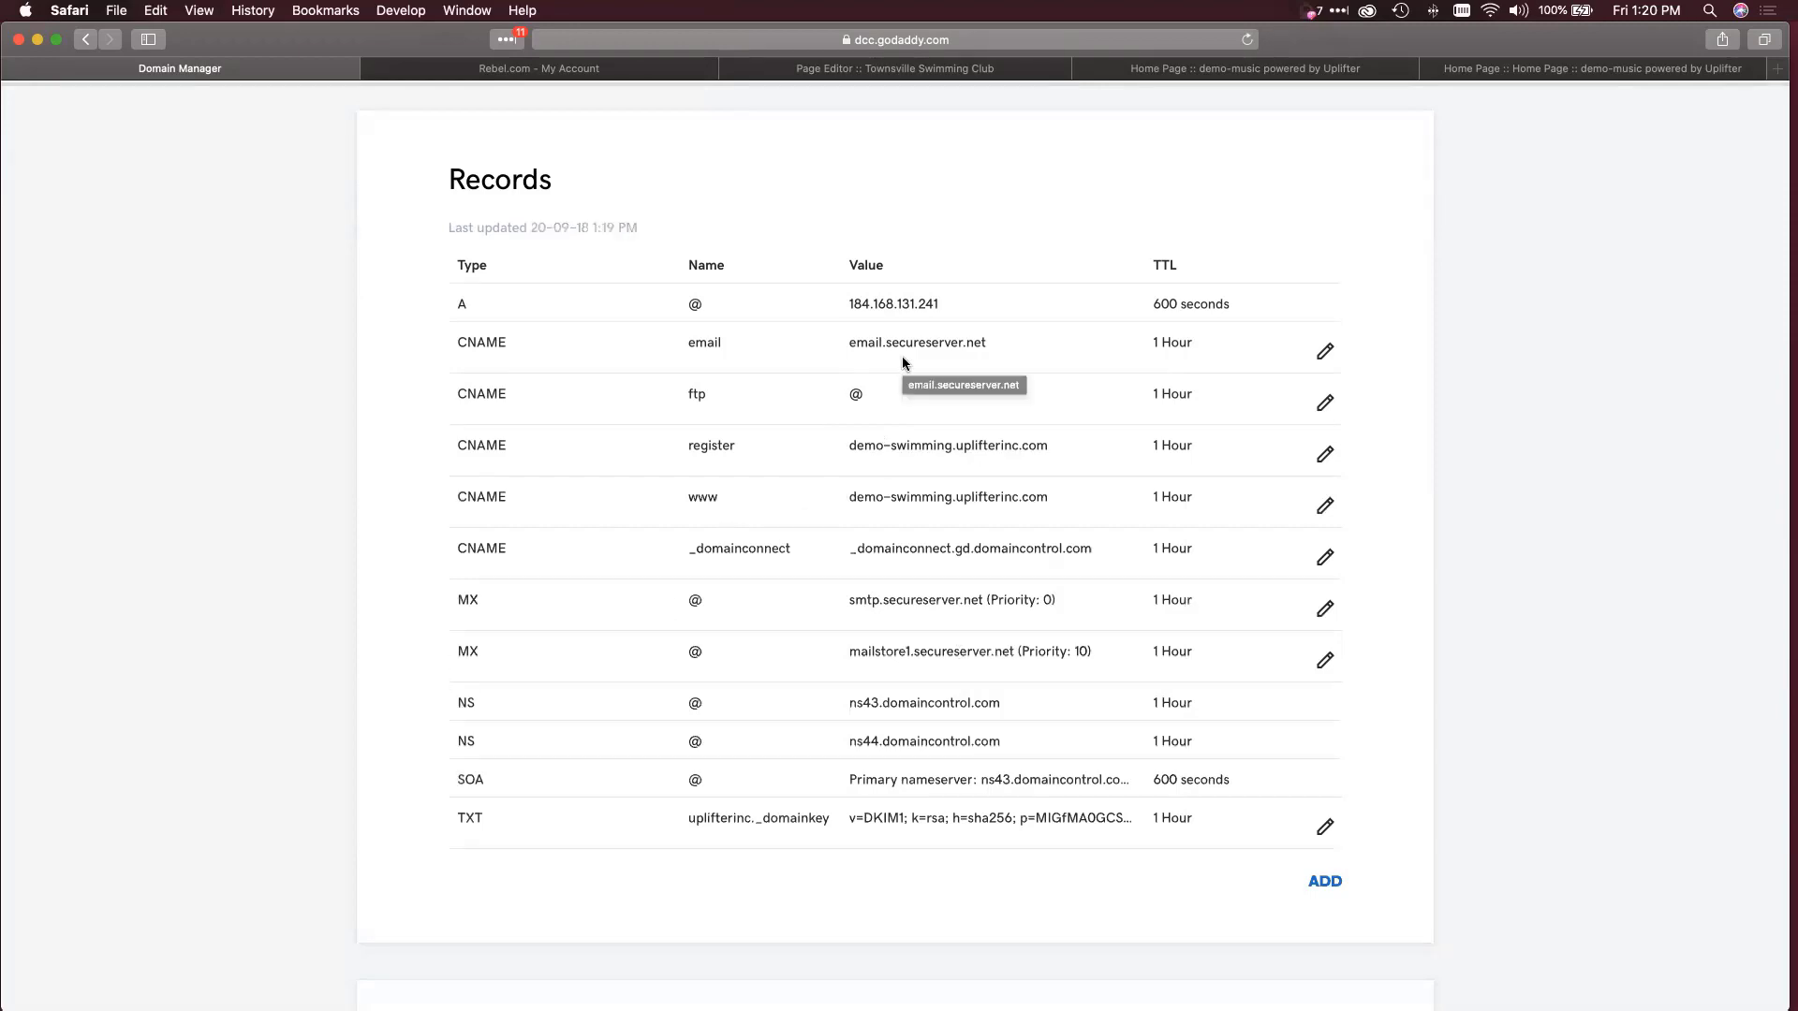
scroll(902, 359, down, 6)
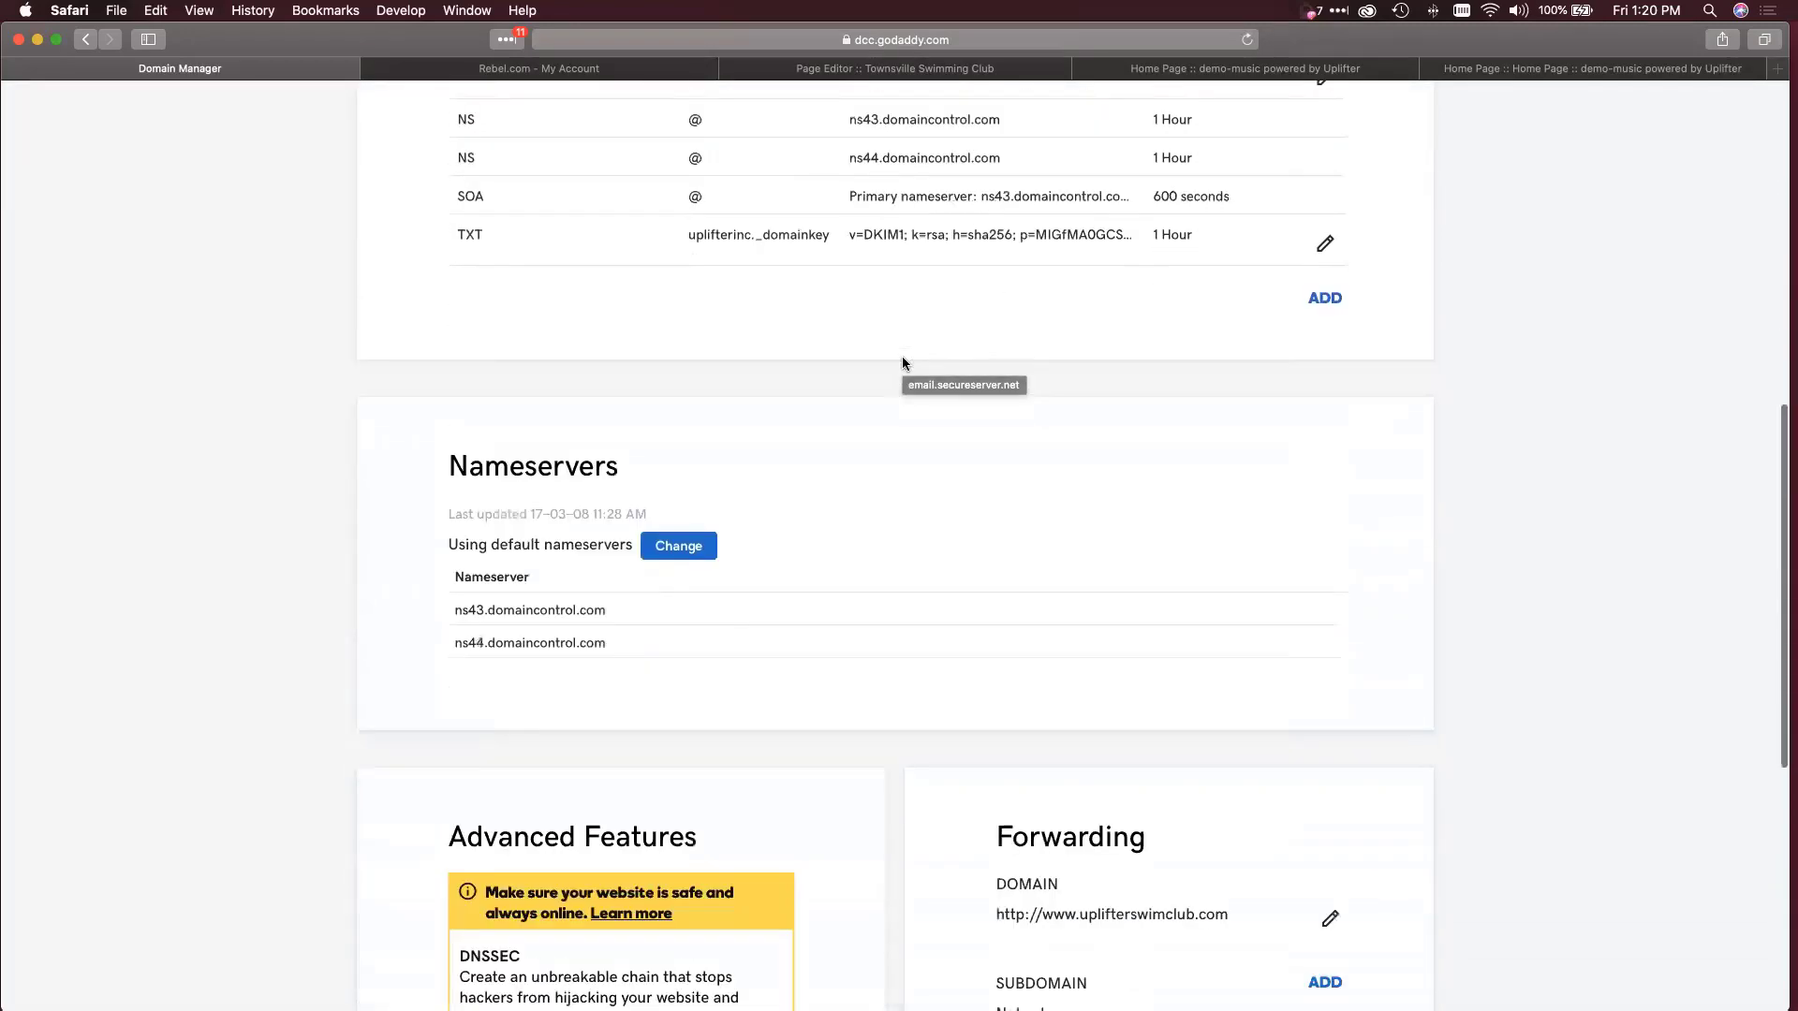
scroll(901, 364, down, 5)
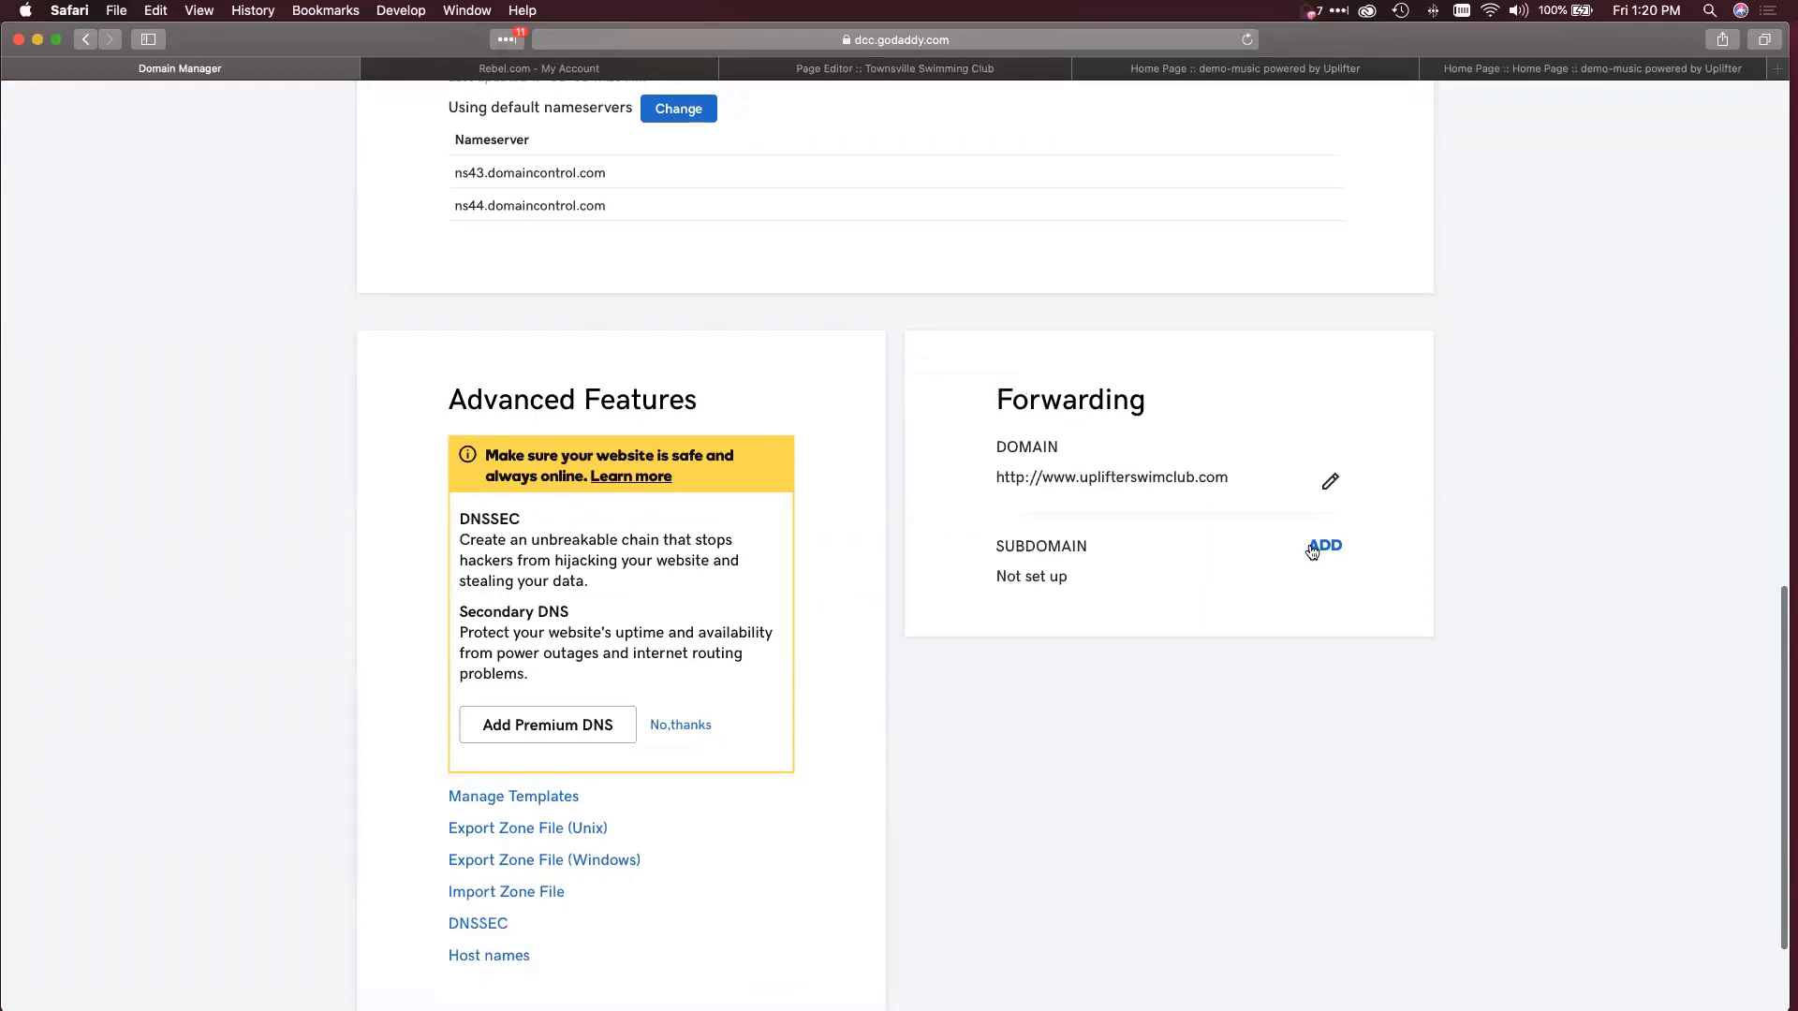
click(1328, 482)
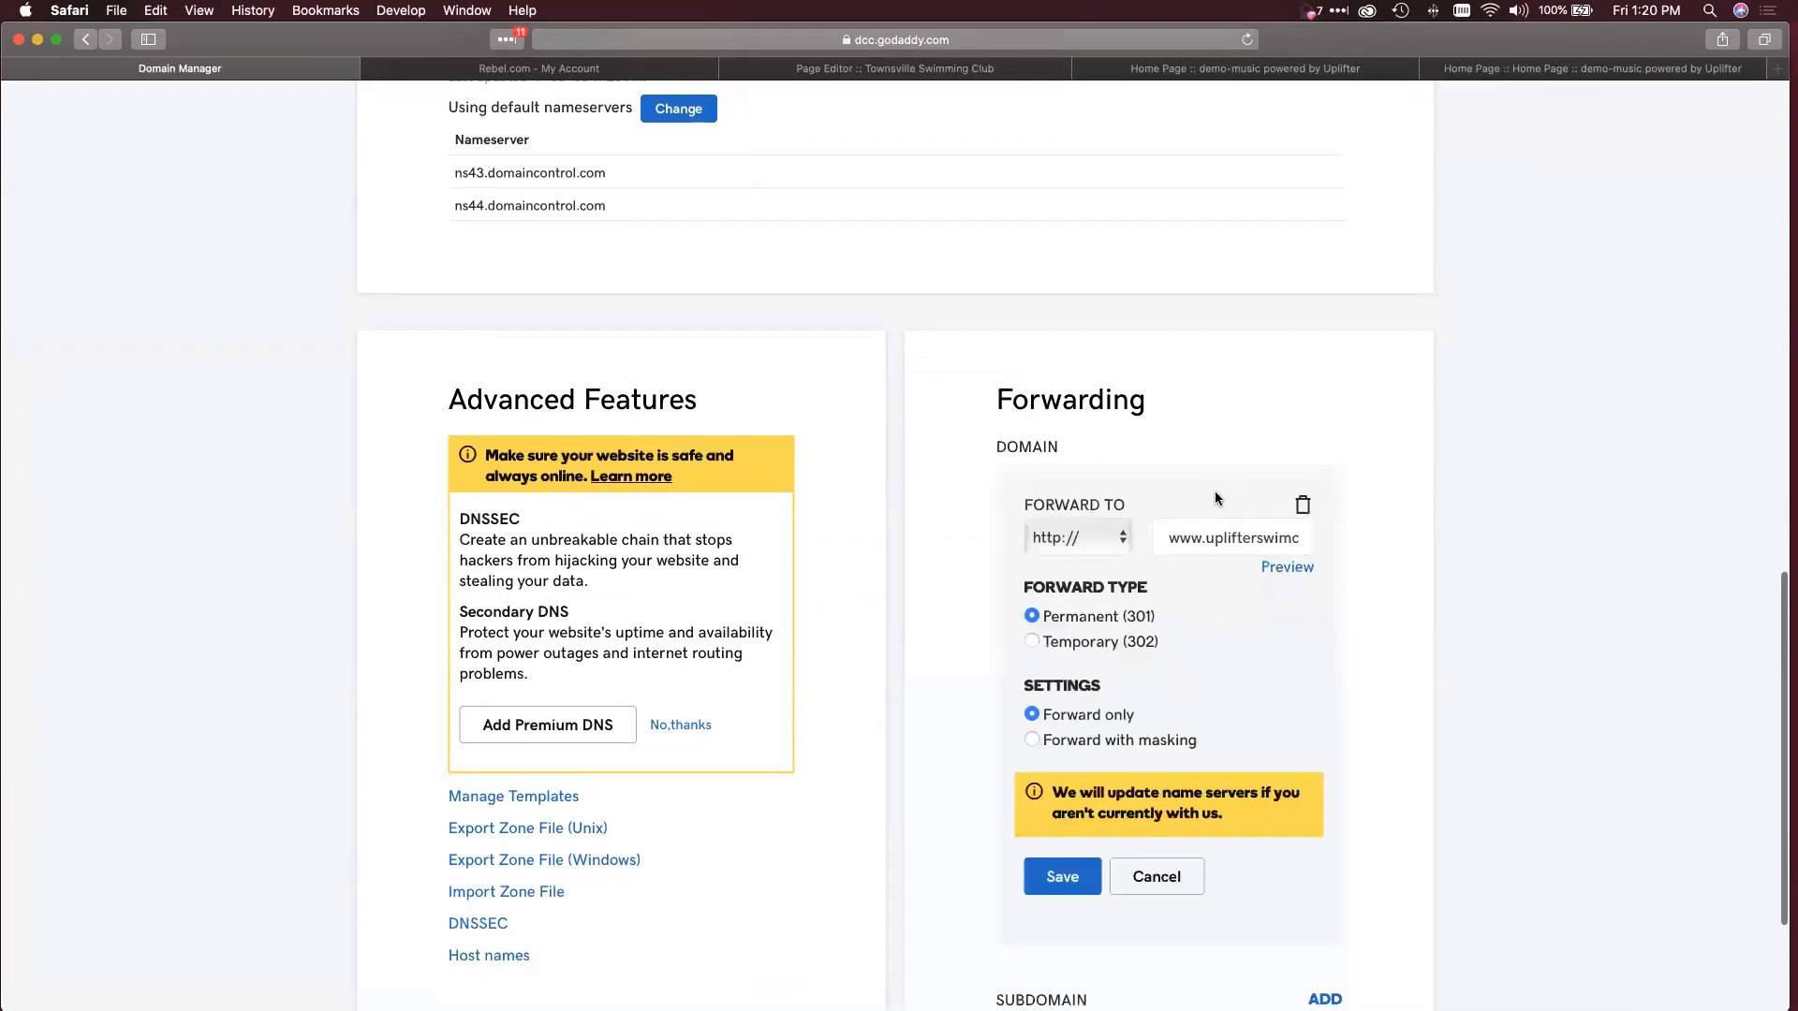
click(1070, 537)
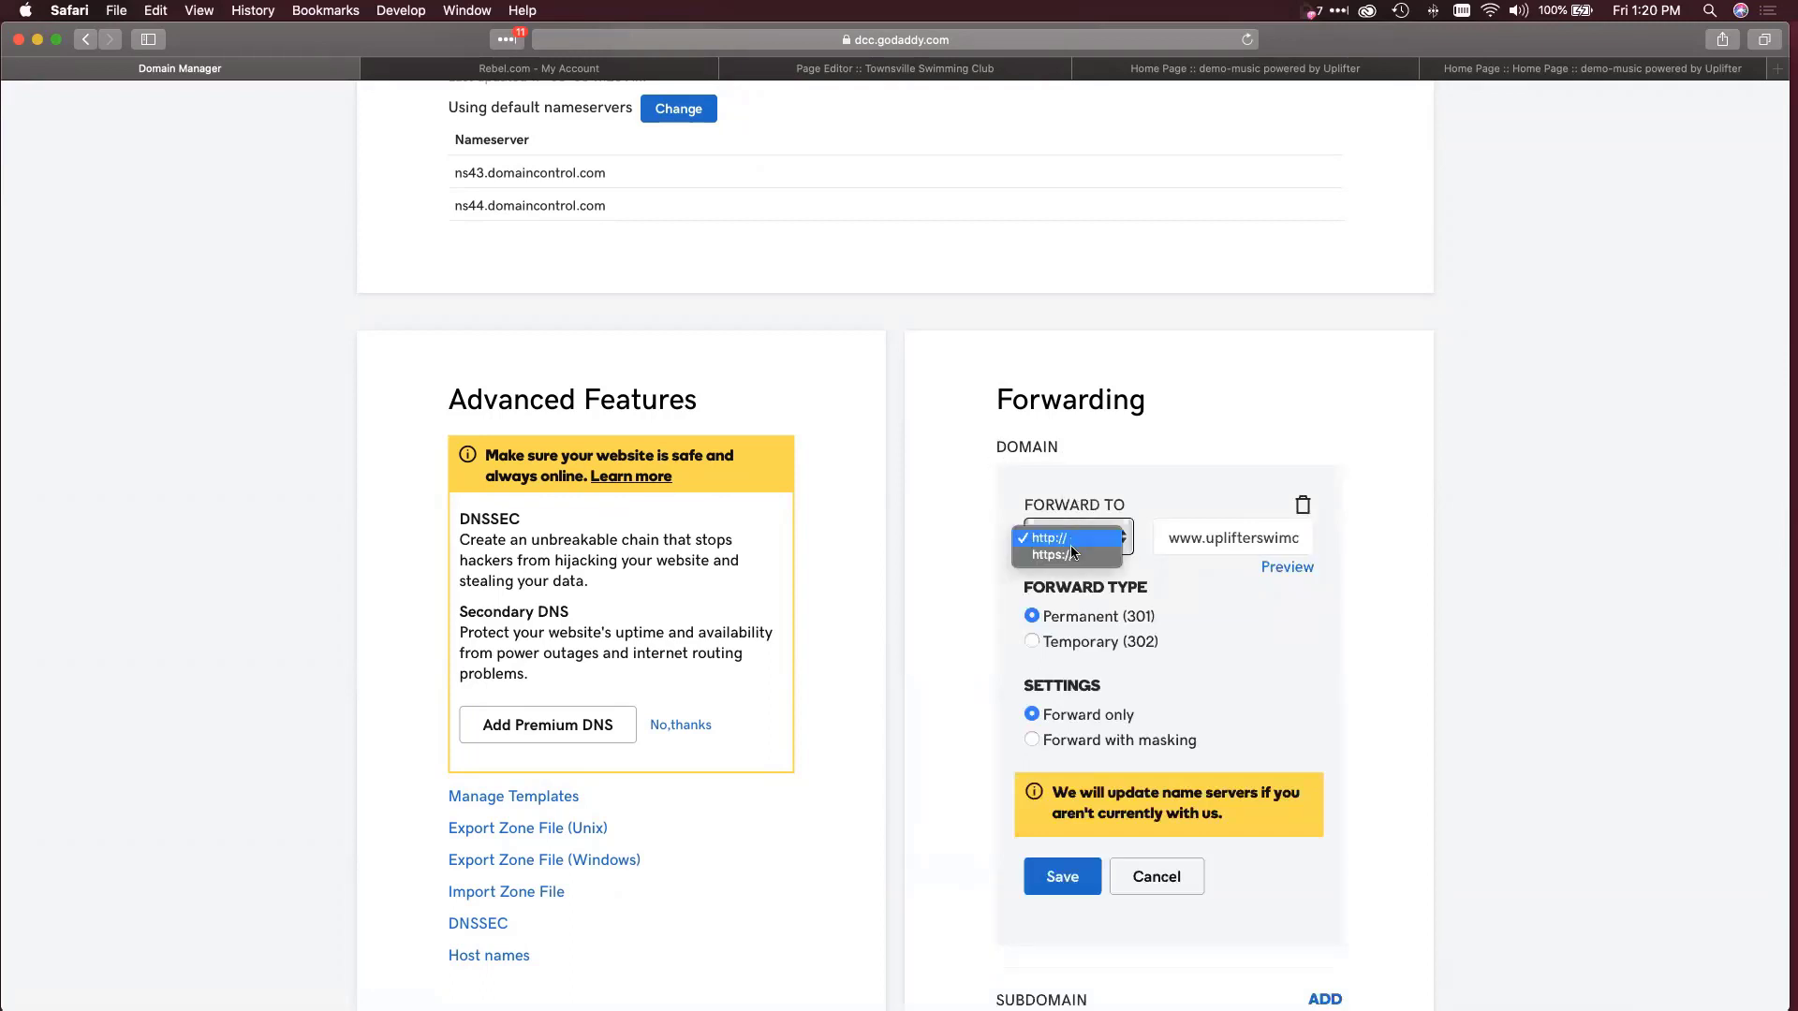
click(1070, 556)
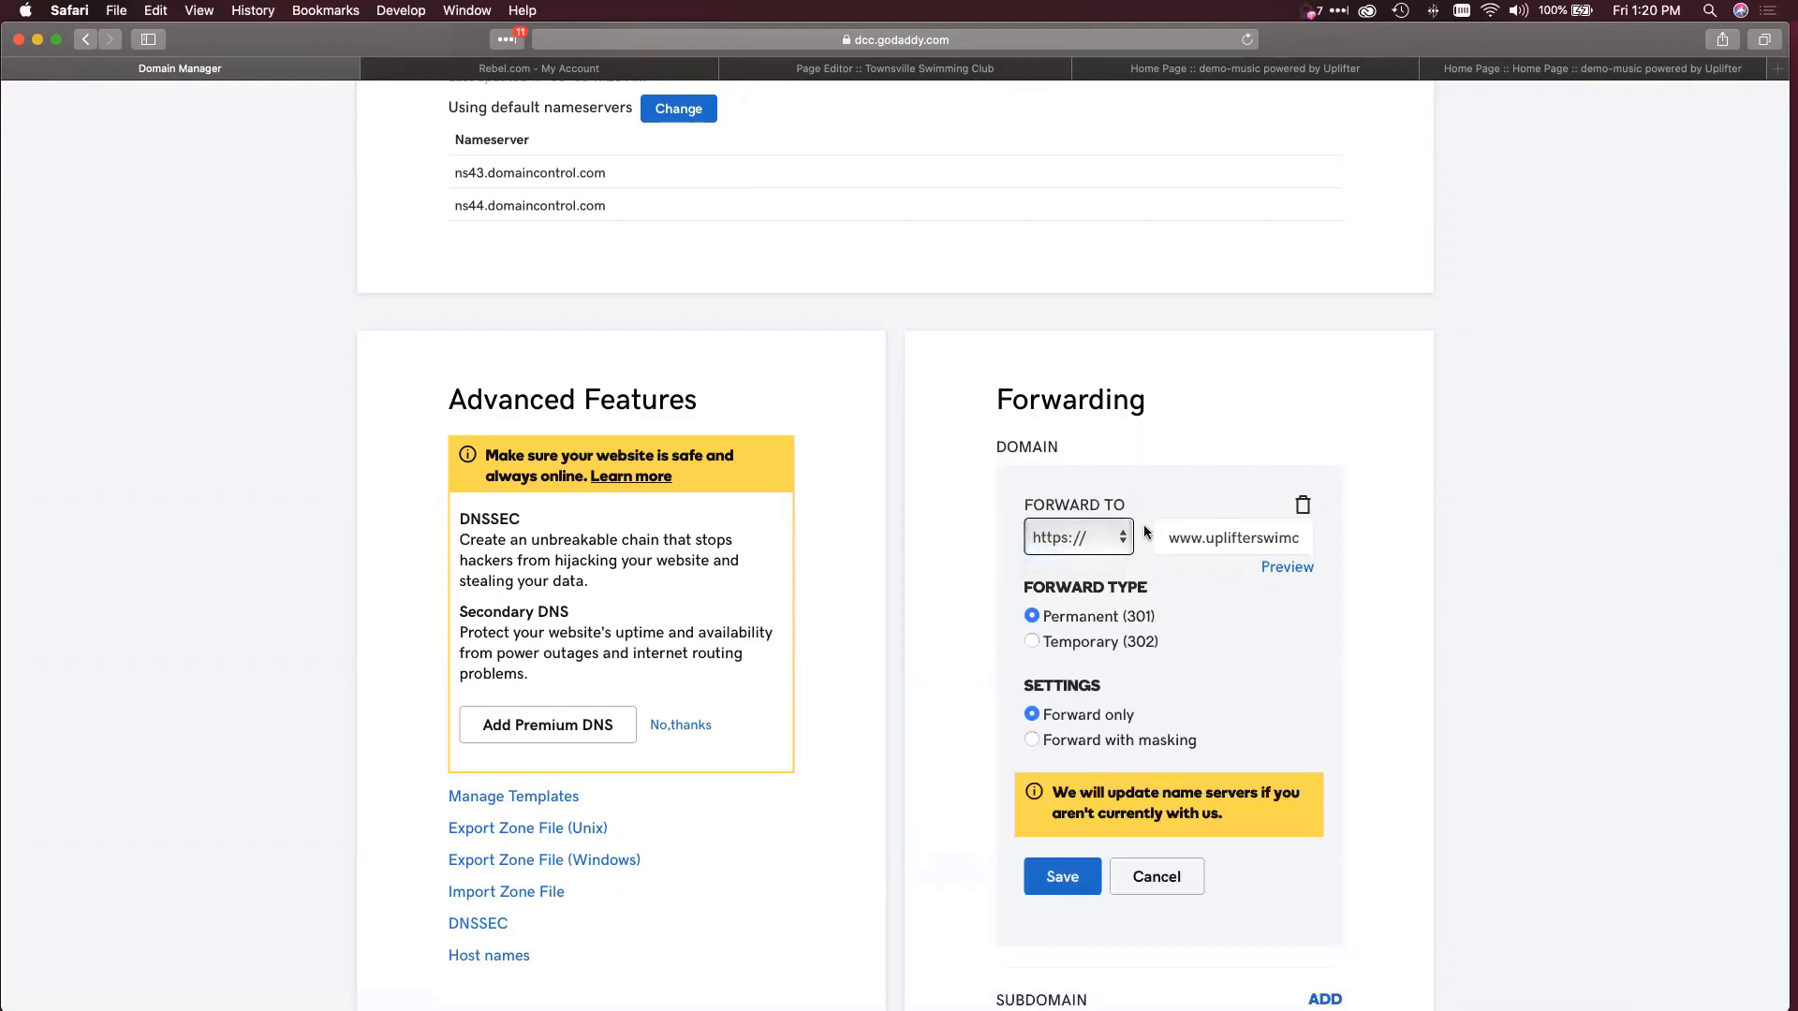
drag(1175, 536, 1337, 536)
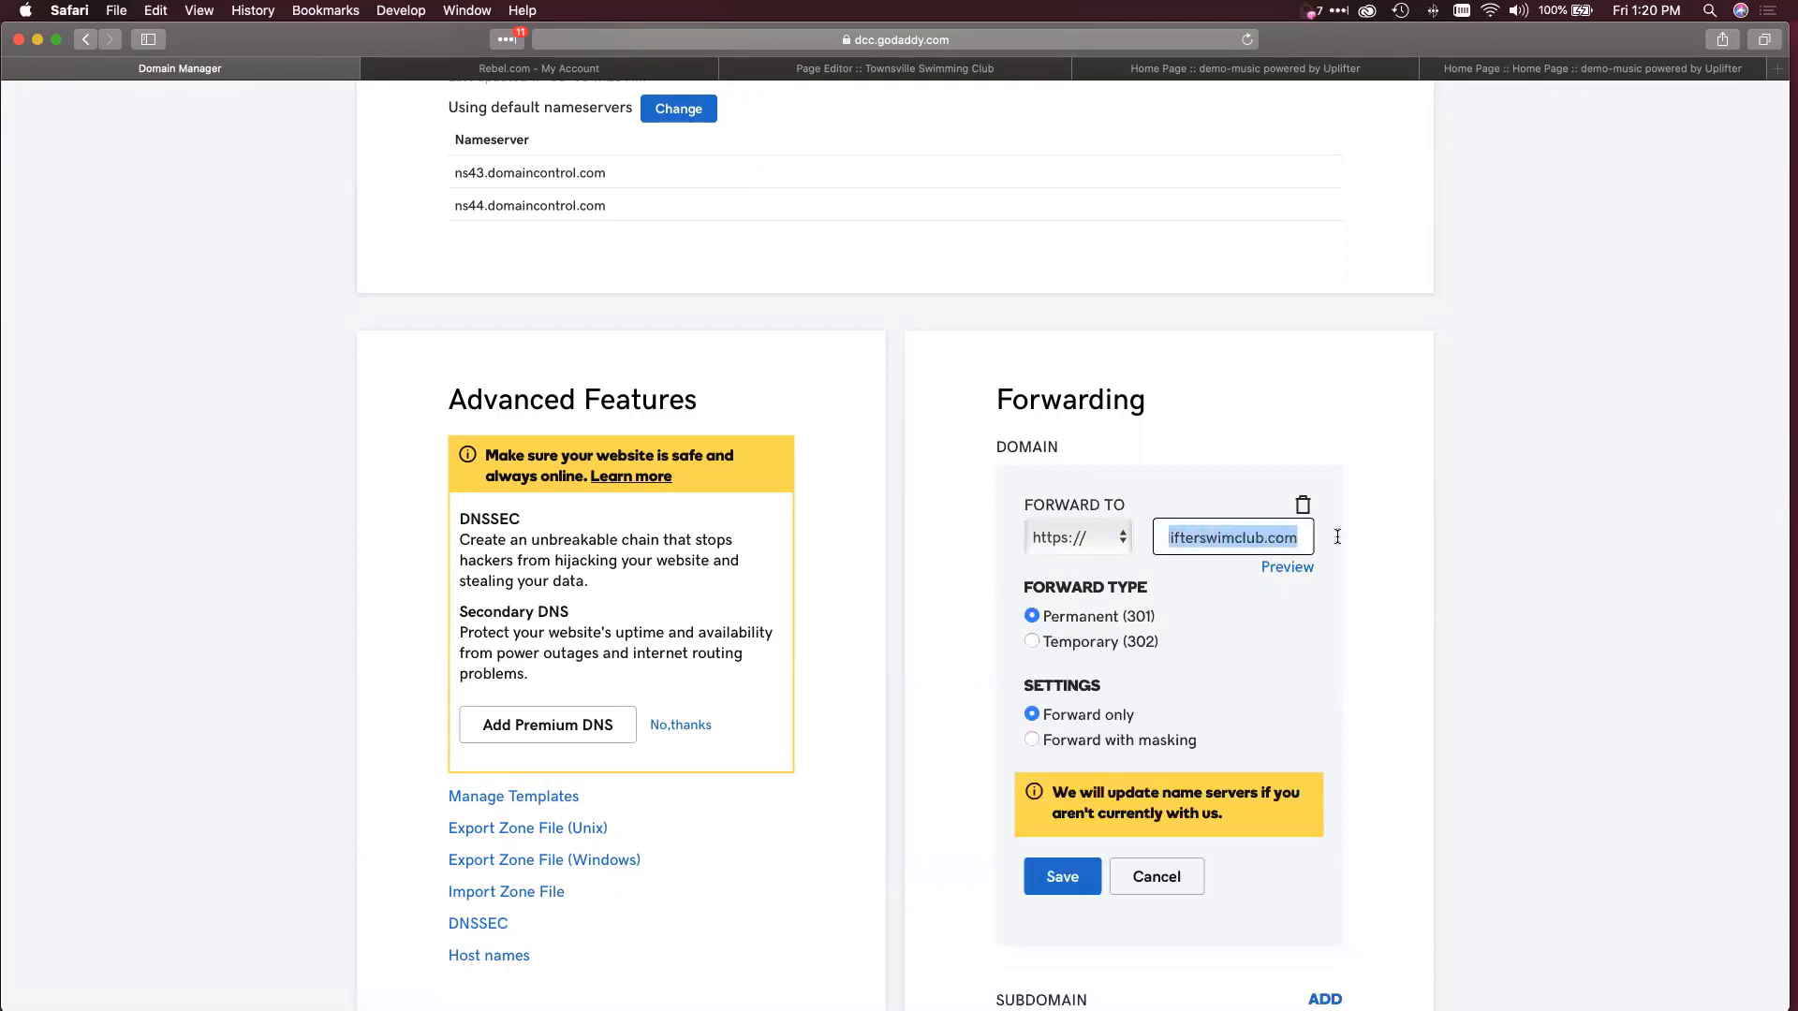
scroll(1264, 537, down, 1)
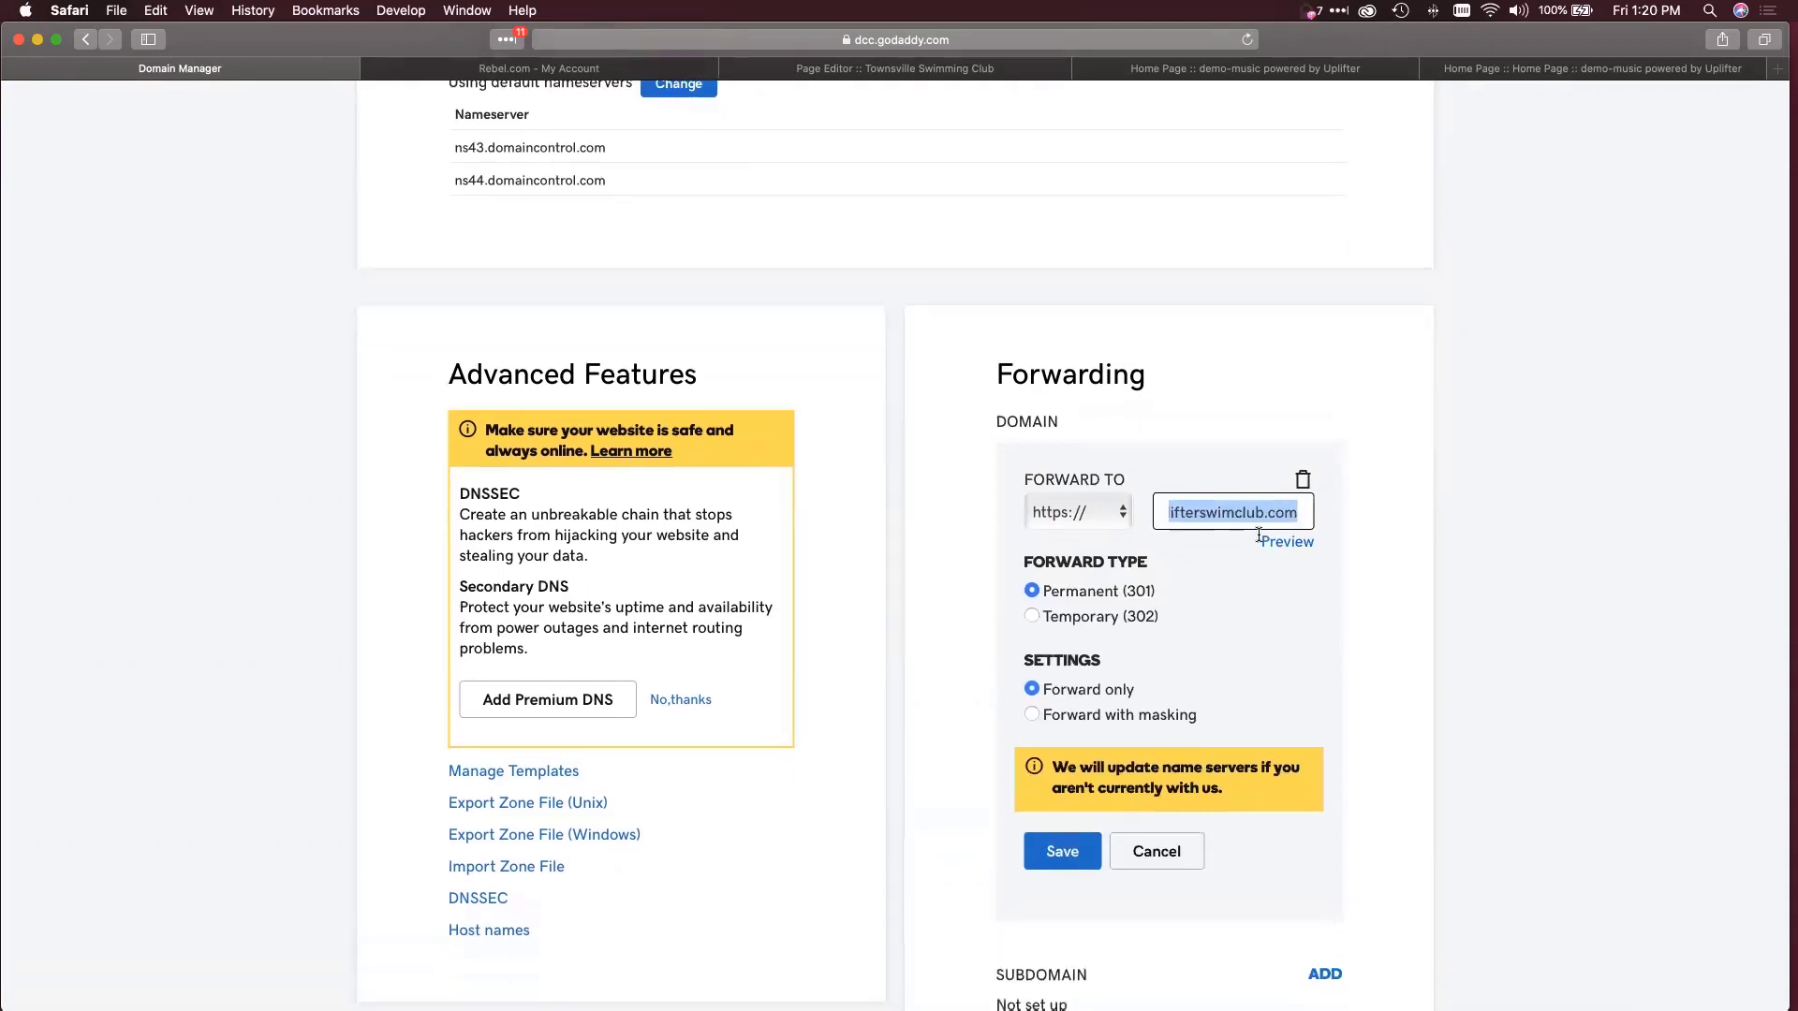
drag(1260, 513, 1075, 511)
click(1207, 513)
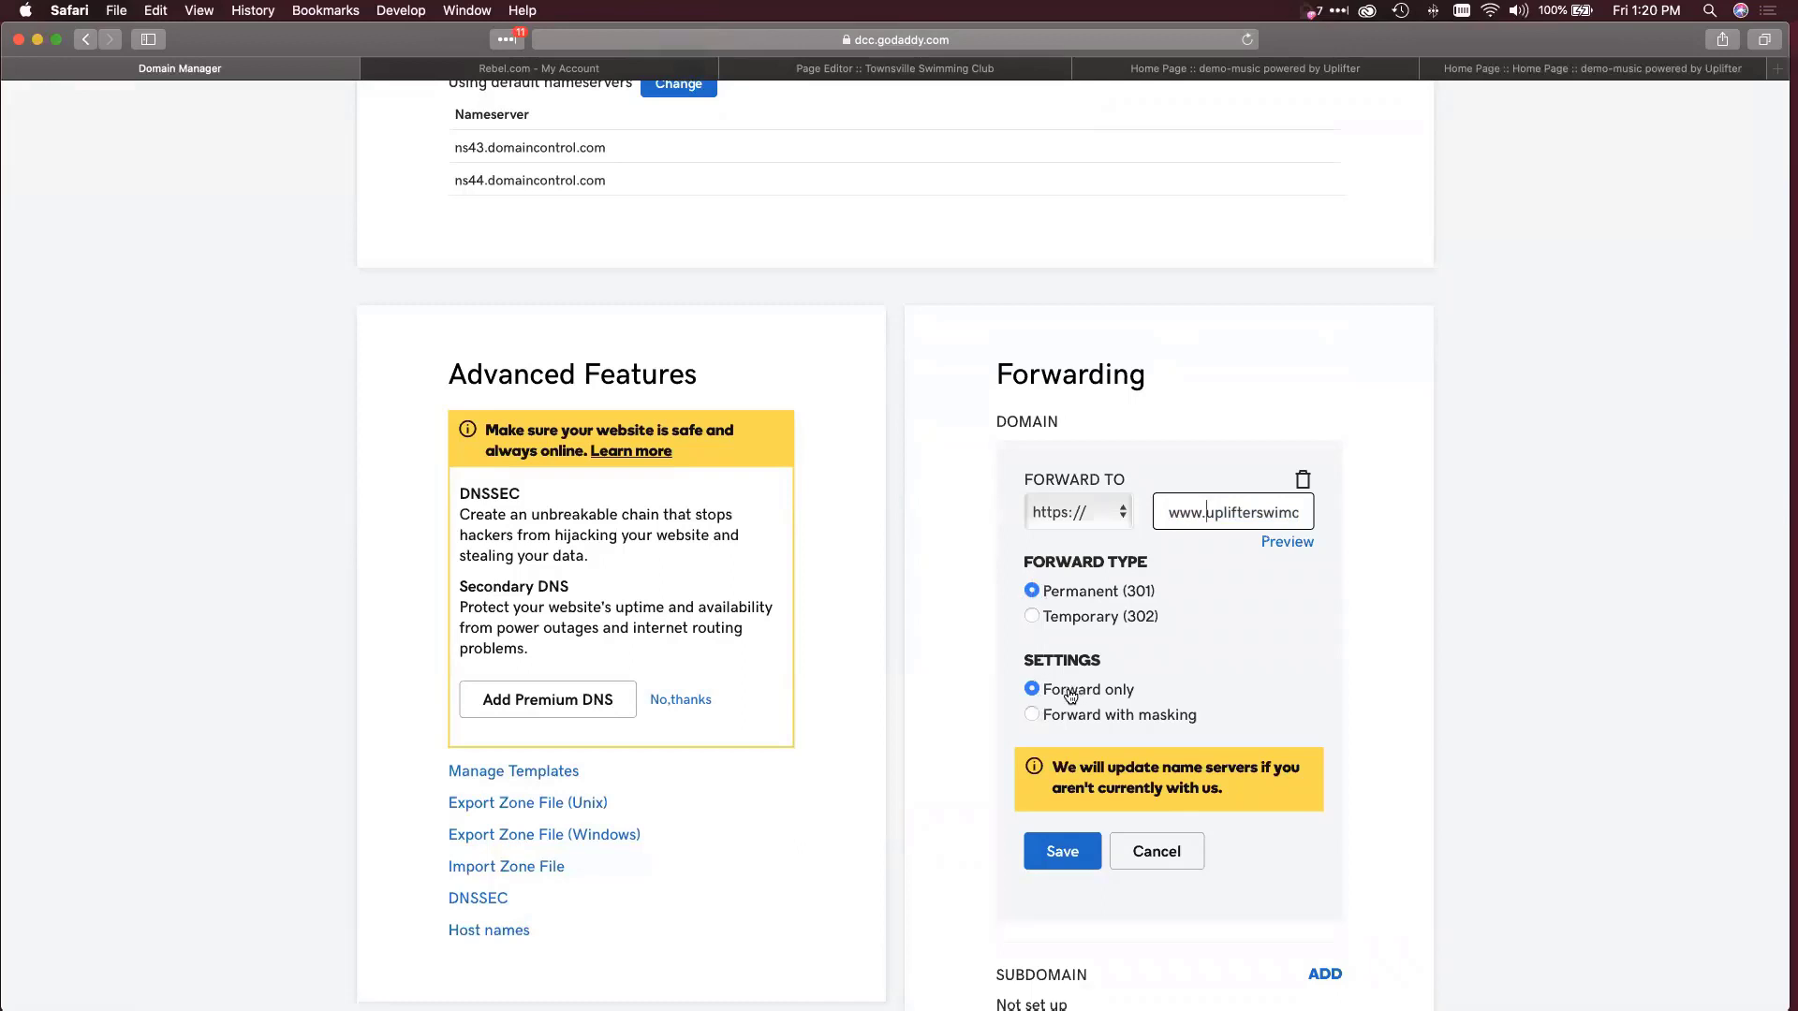
click(1082, 853)
click(1068, 850)
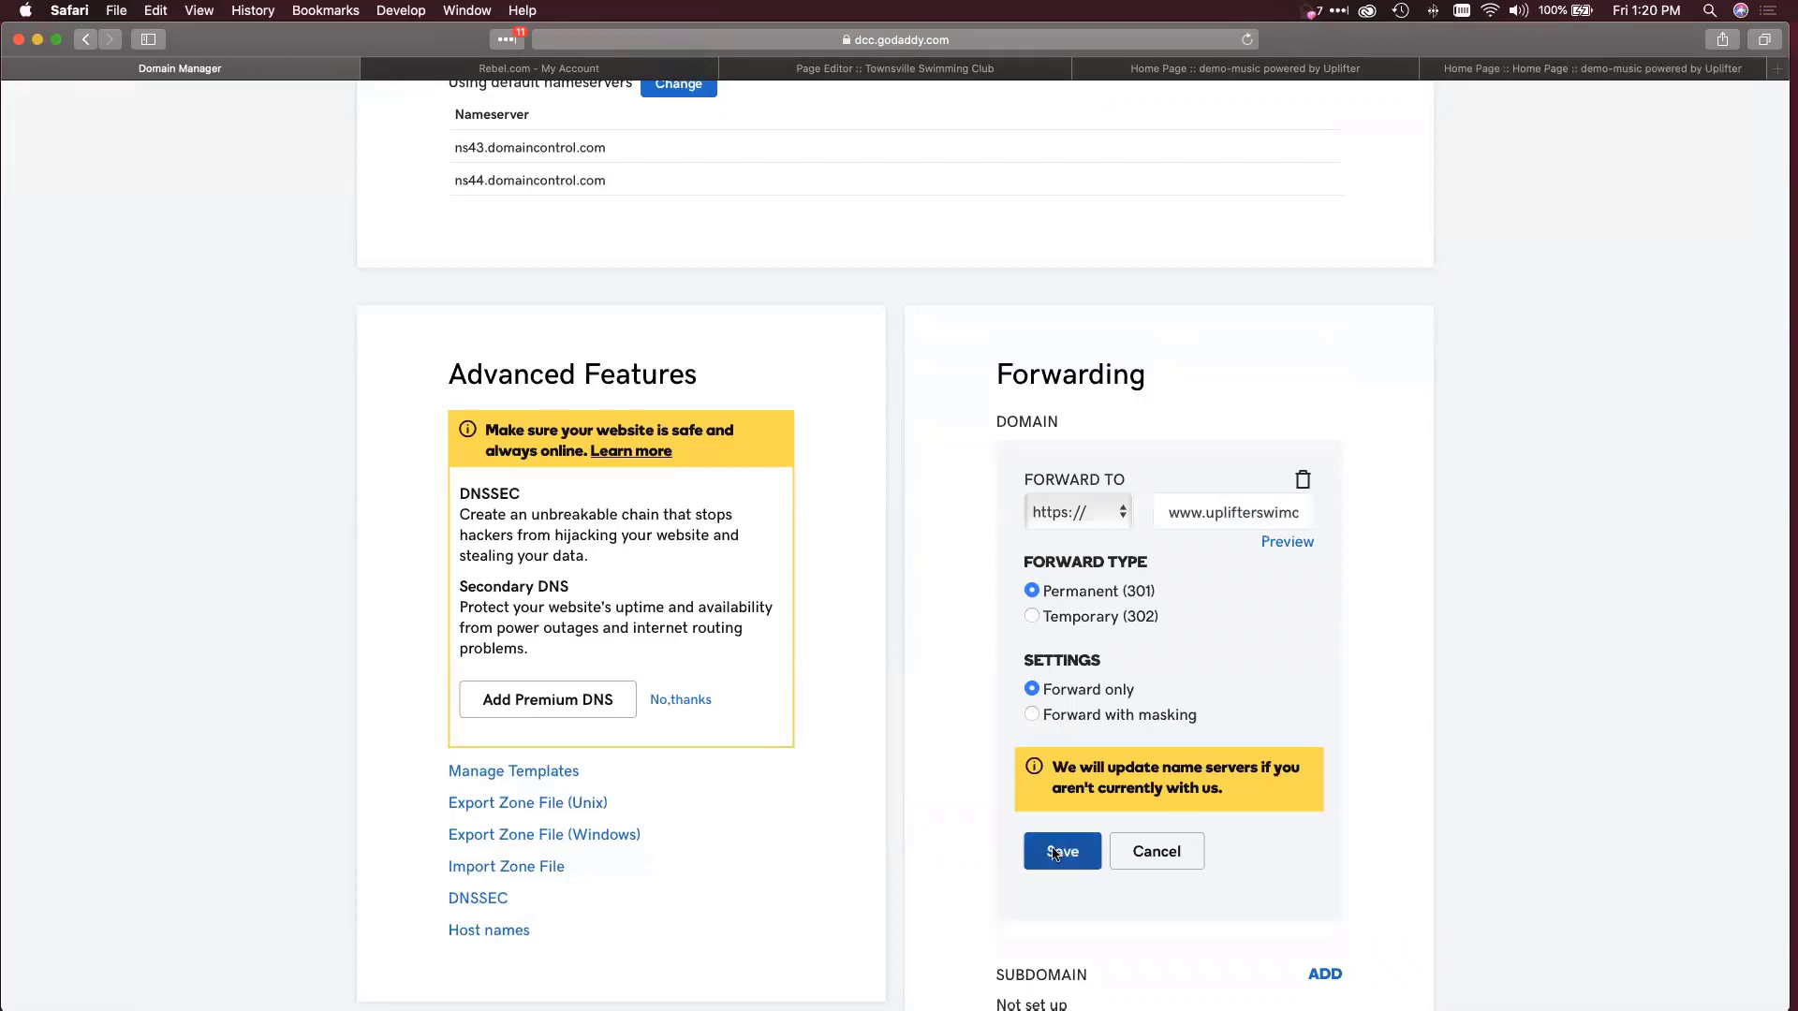
scroll(1049, 859, down, 10)
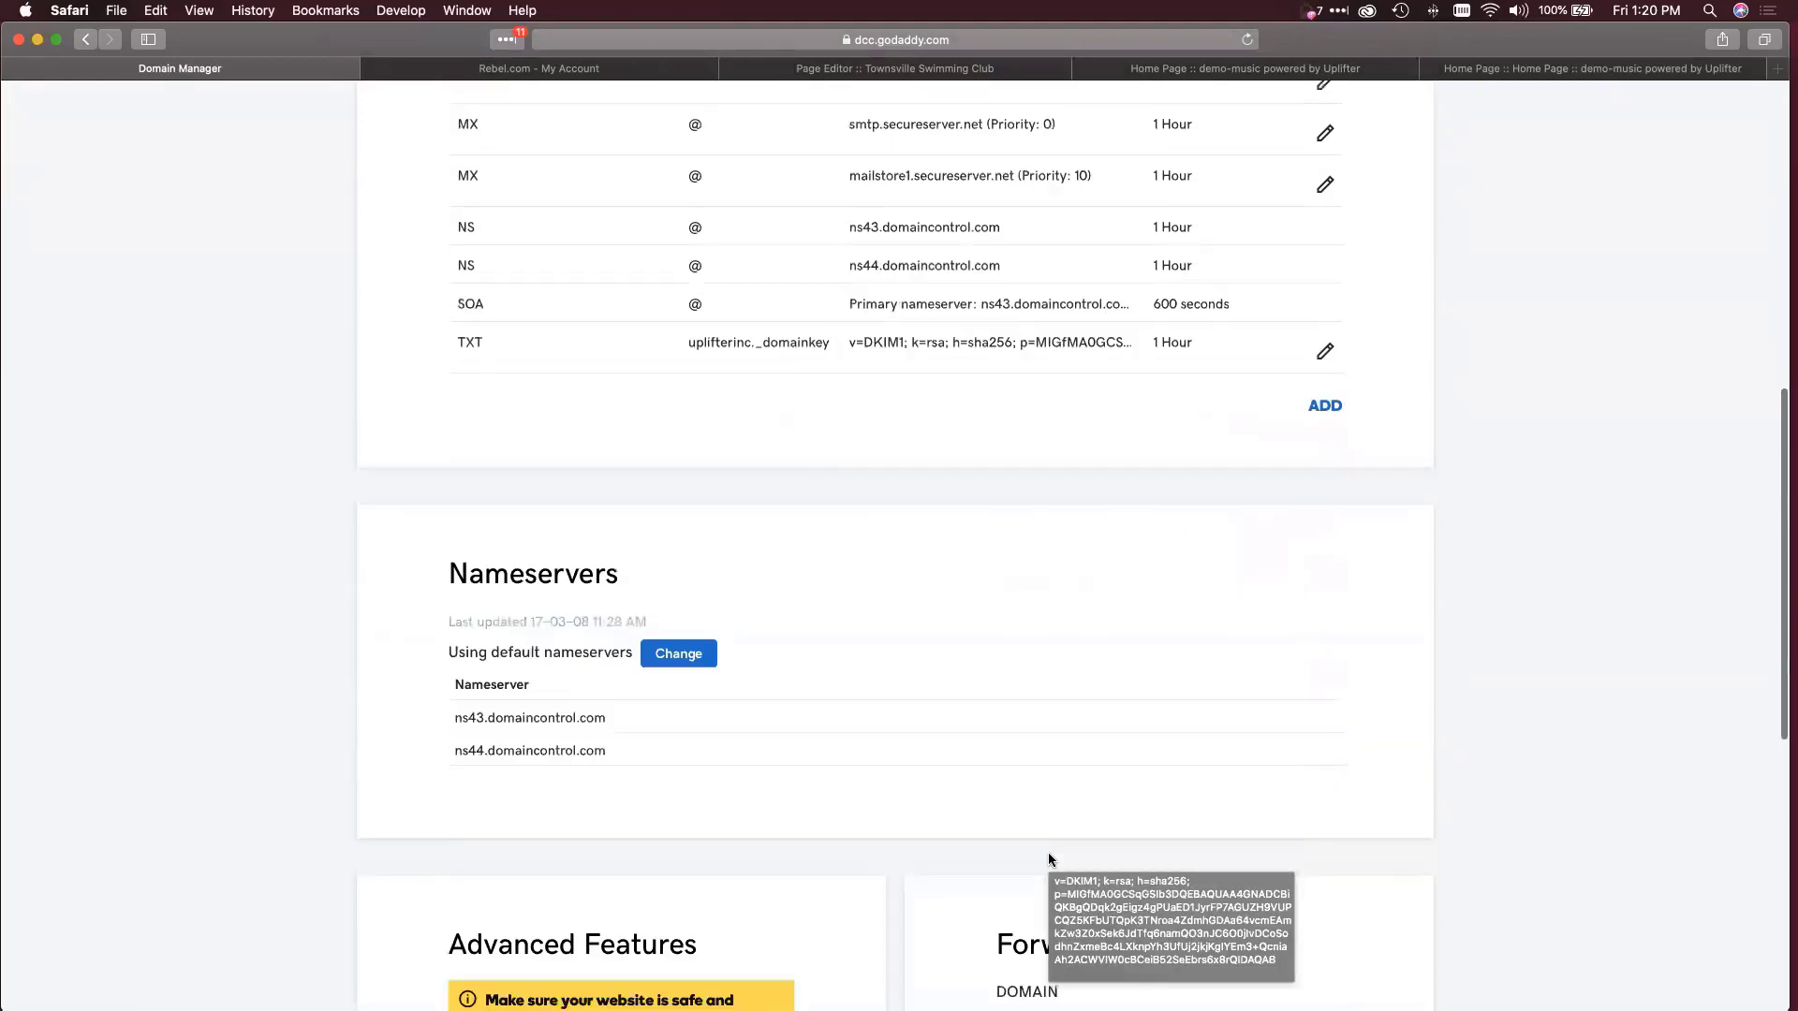
scroll(1048, 858, down, 2)
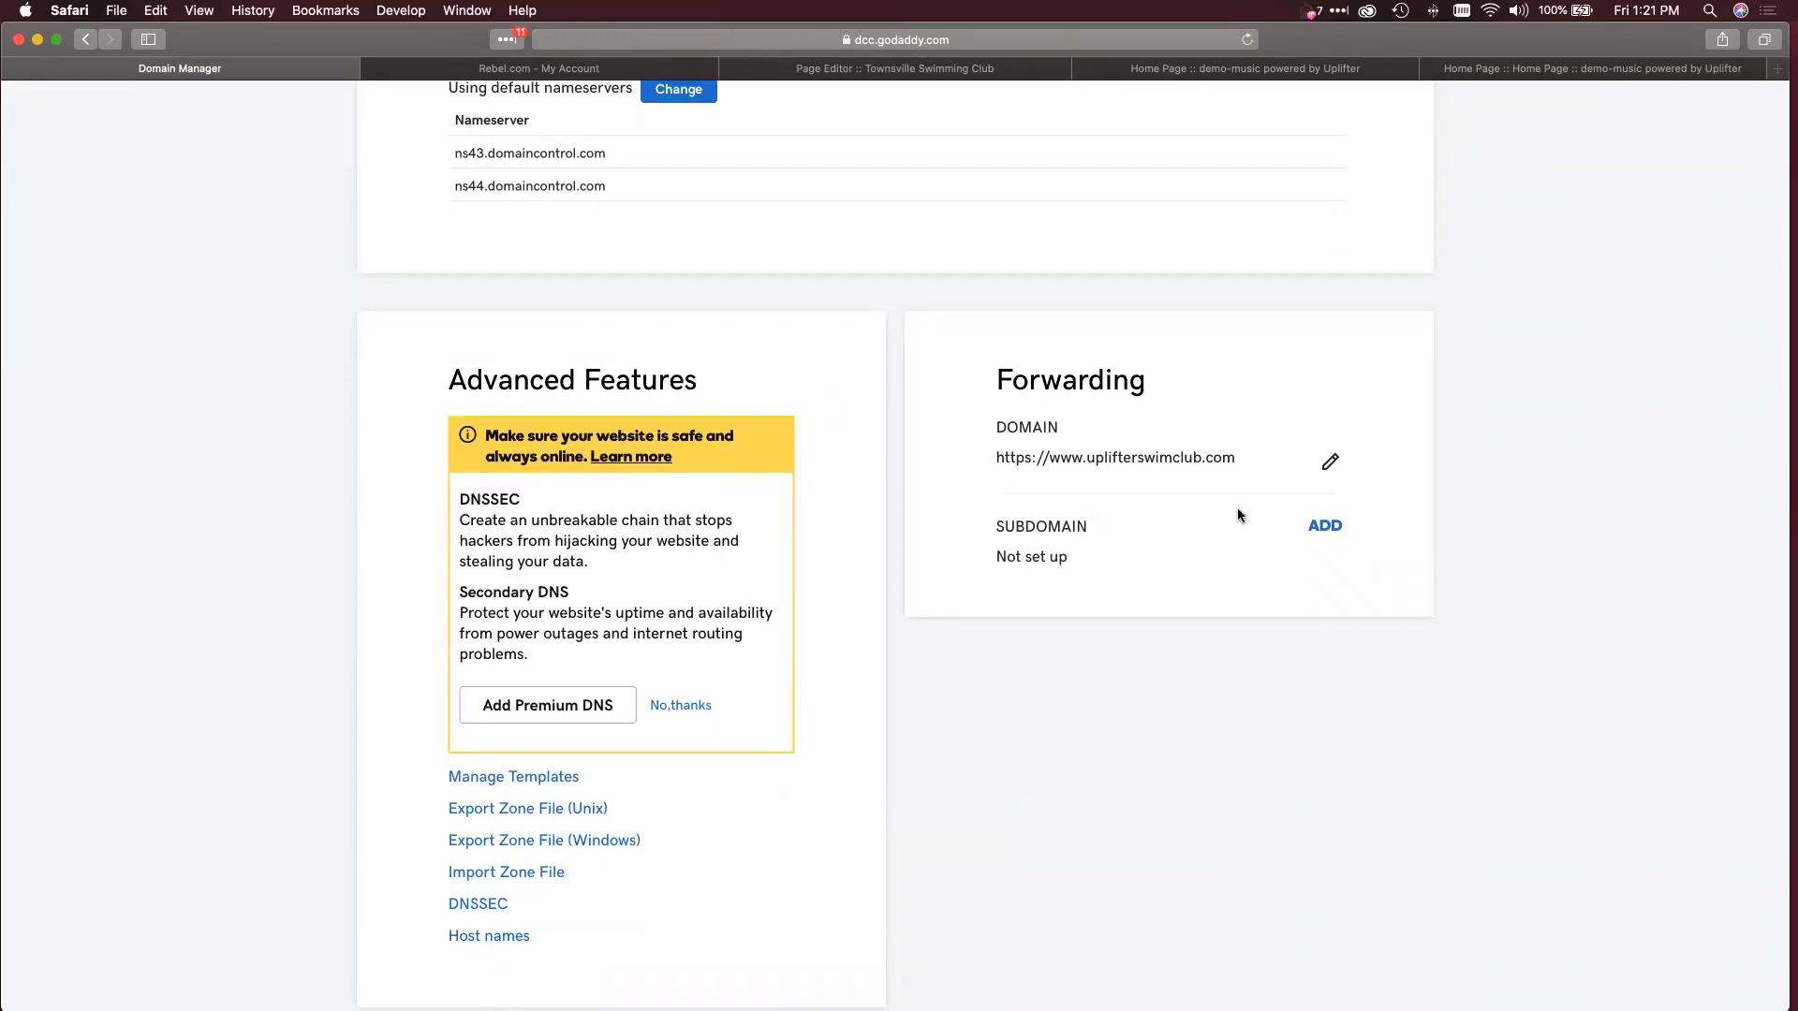
scroll(1238, 510, up, 10)
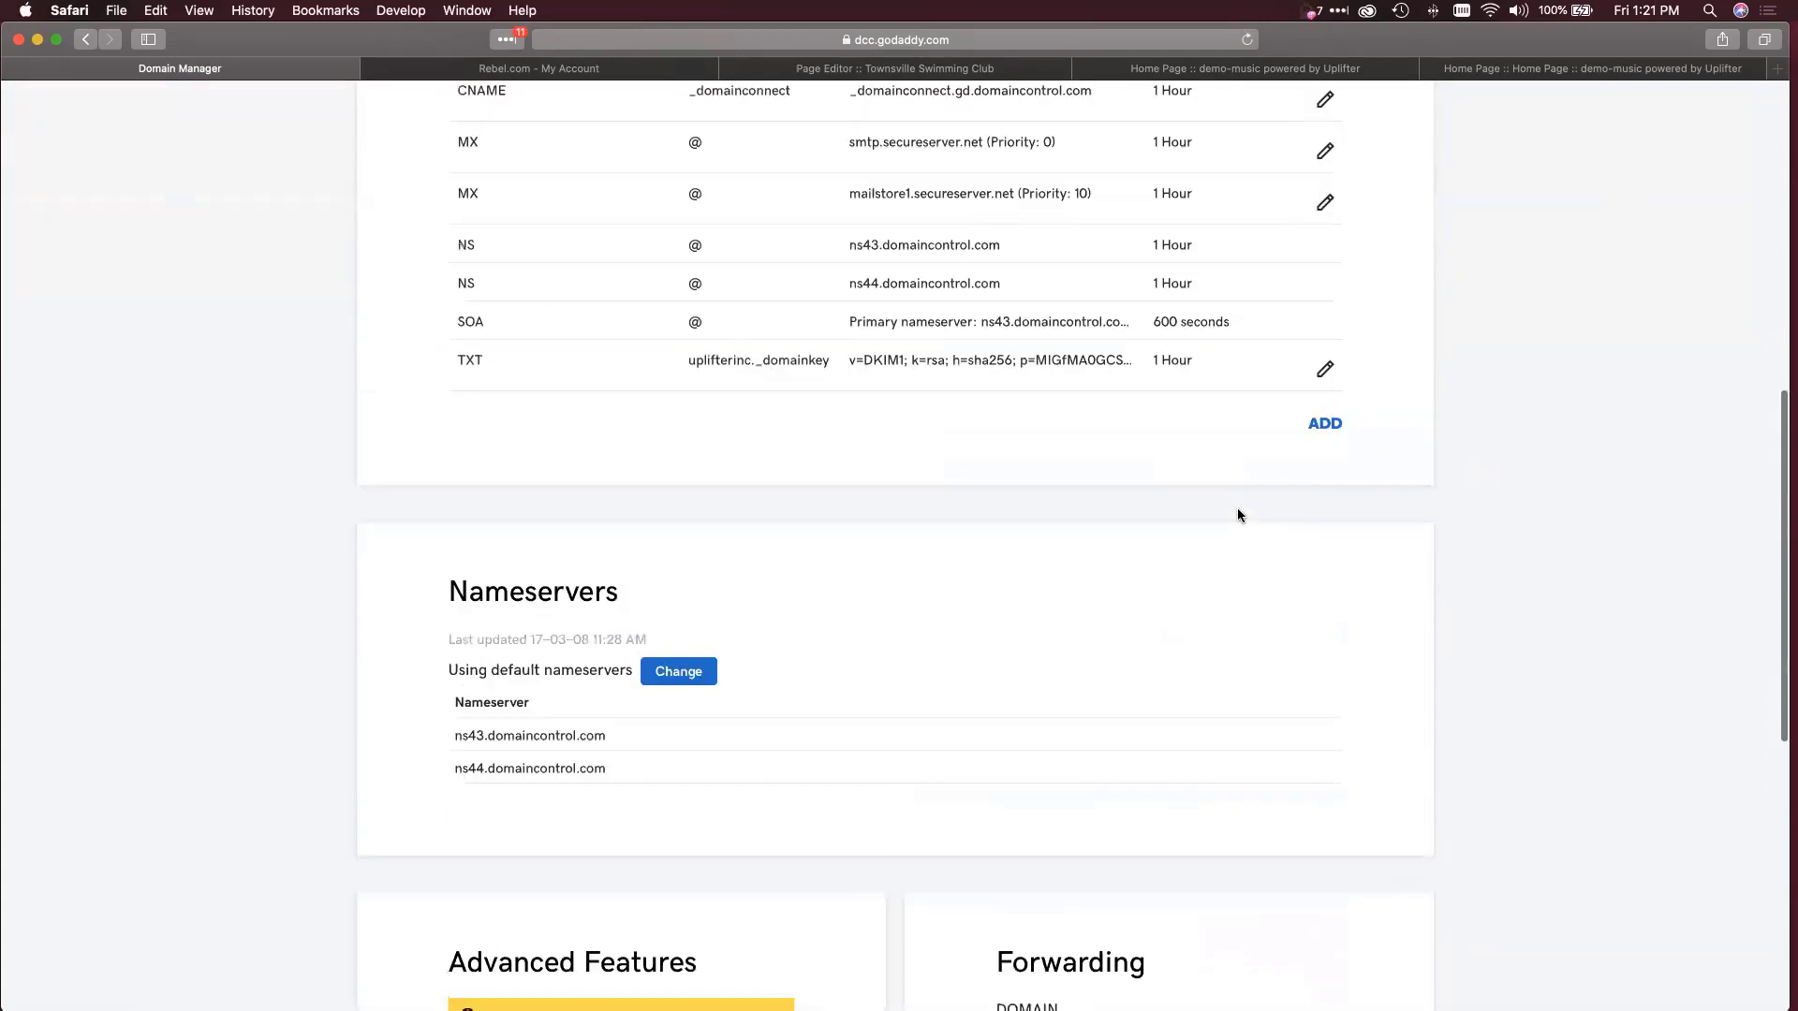
scroll(1238, 515, up, 1)
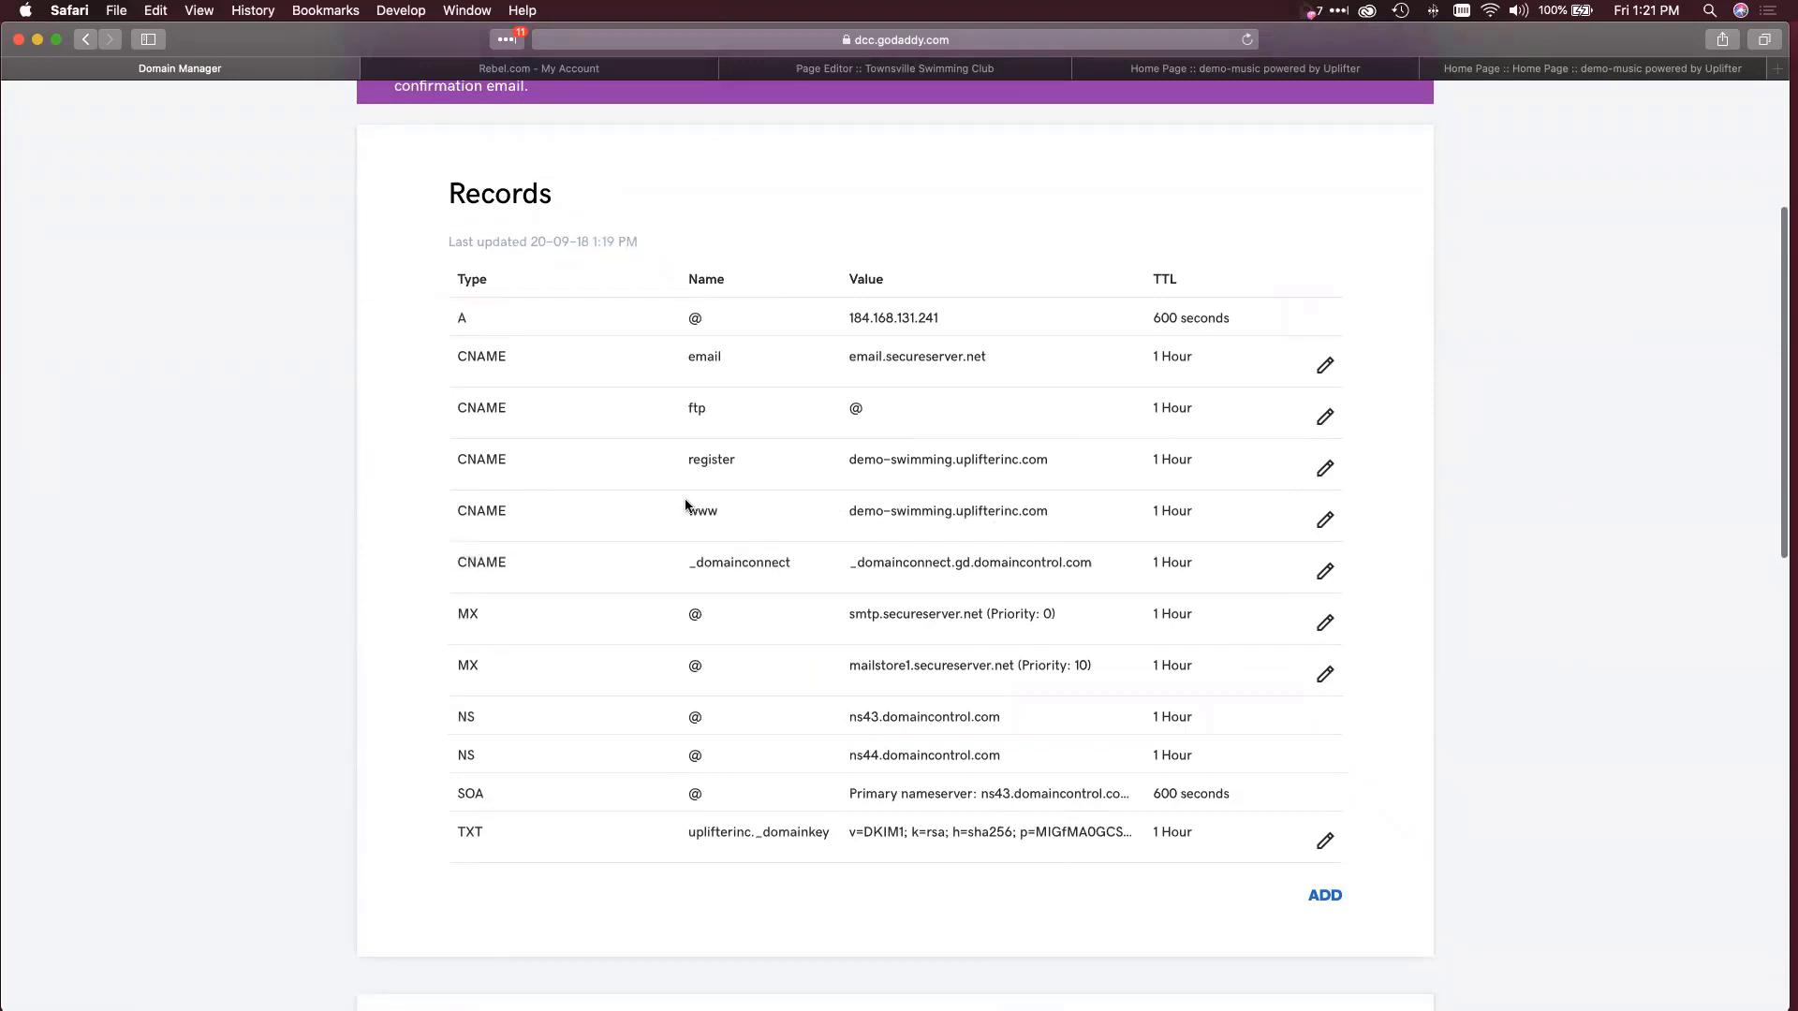
scroll(730, 505, down, 1)
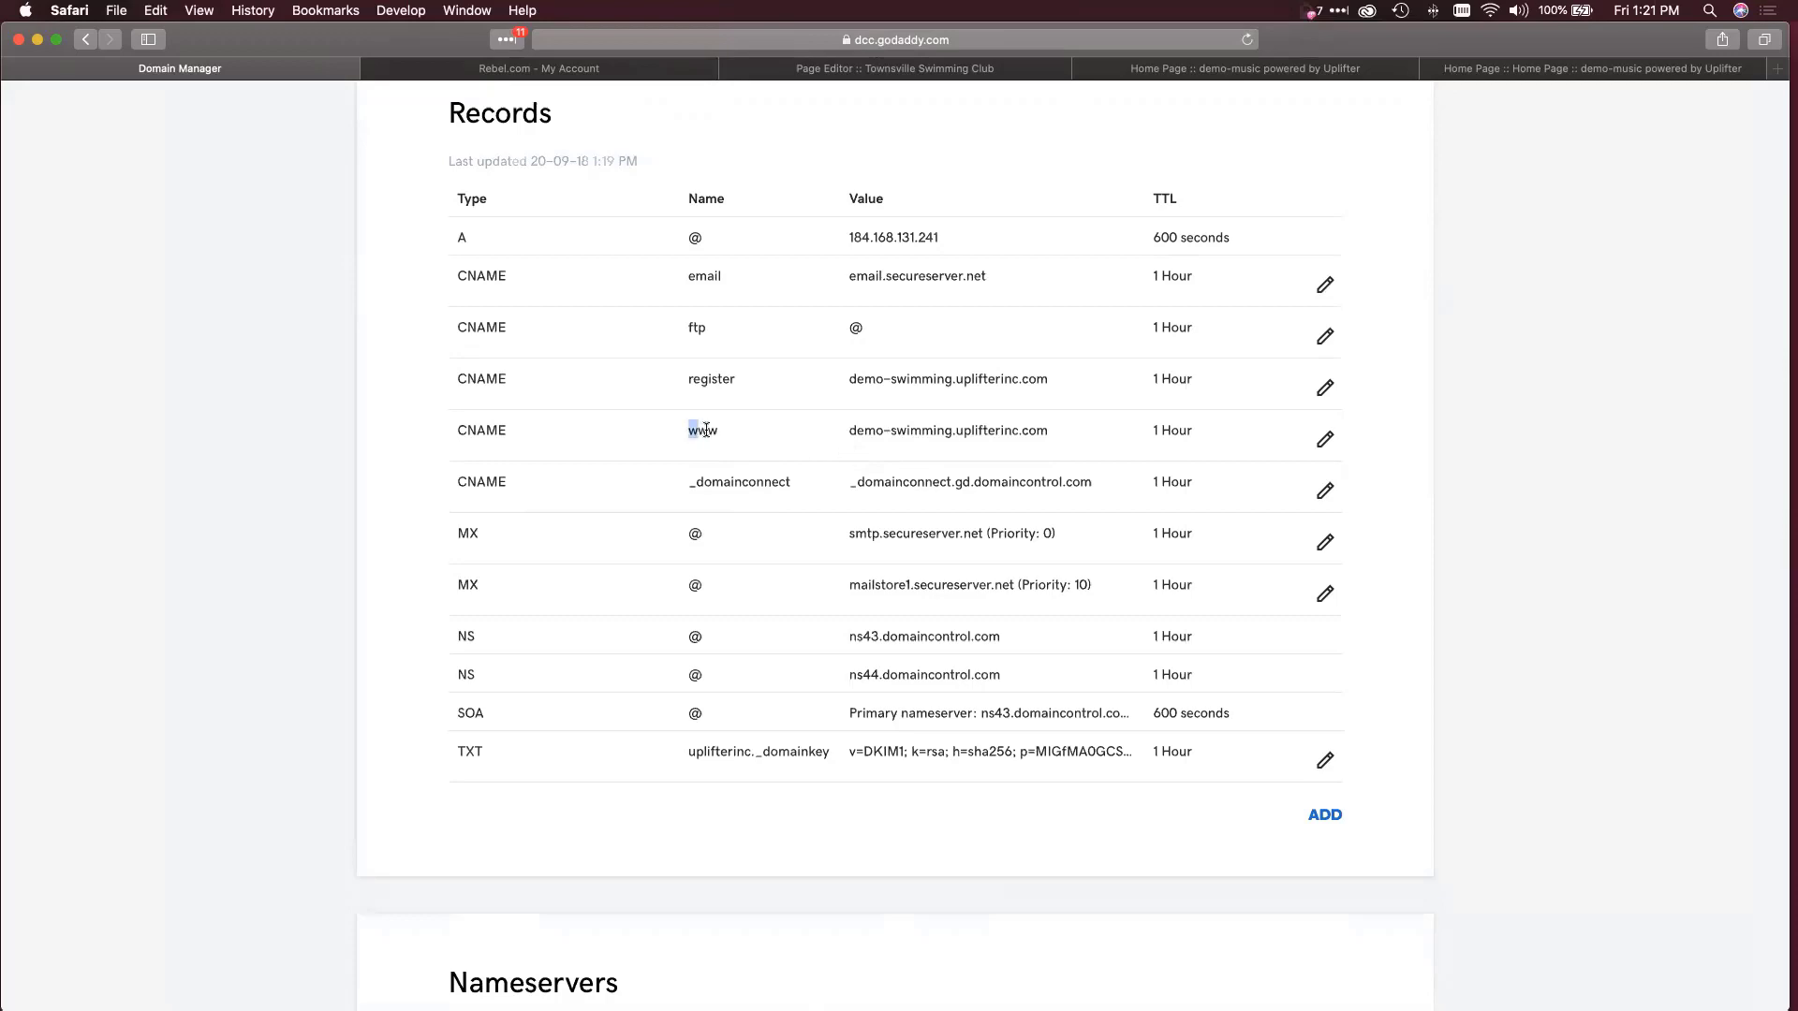
drag(685, 430, 721, 431)
click(849, 431)
drag(849, 431, 1097, 430)
scroll(1097, 430, down, 10)
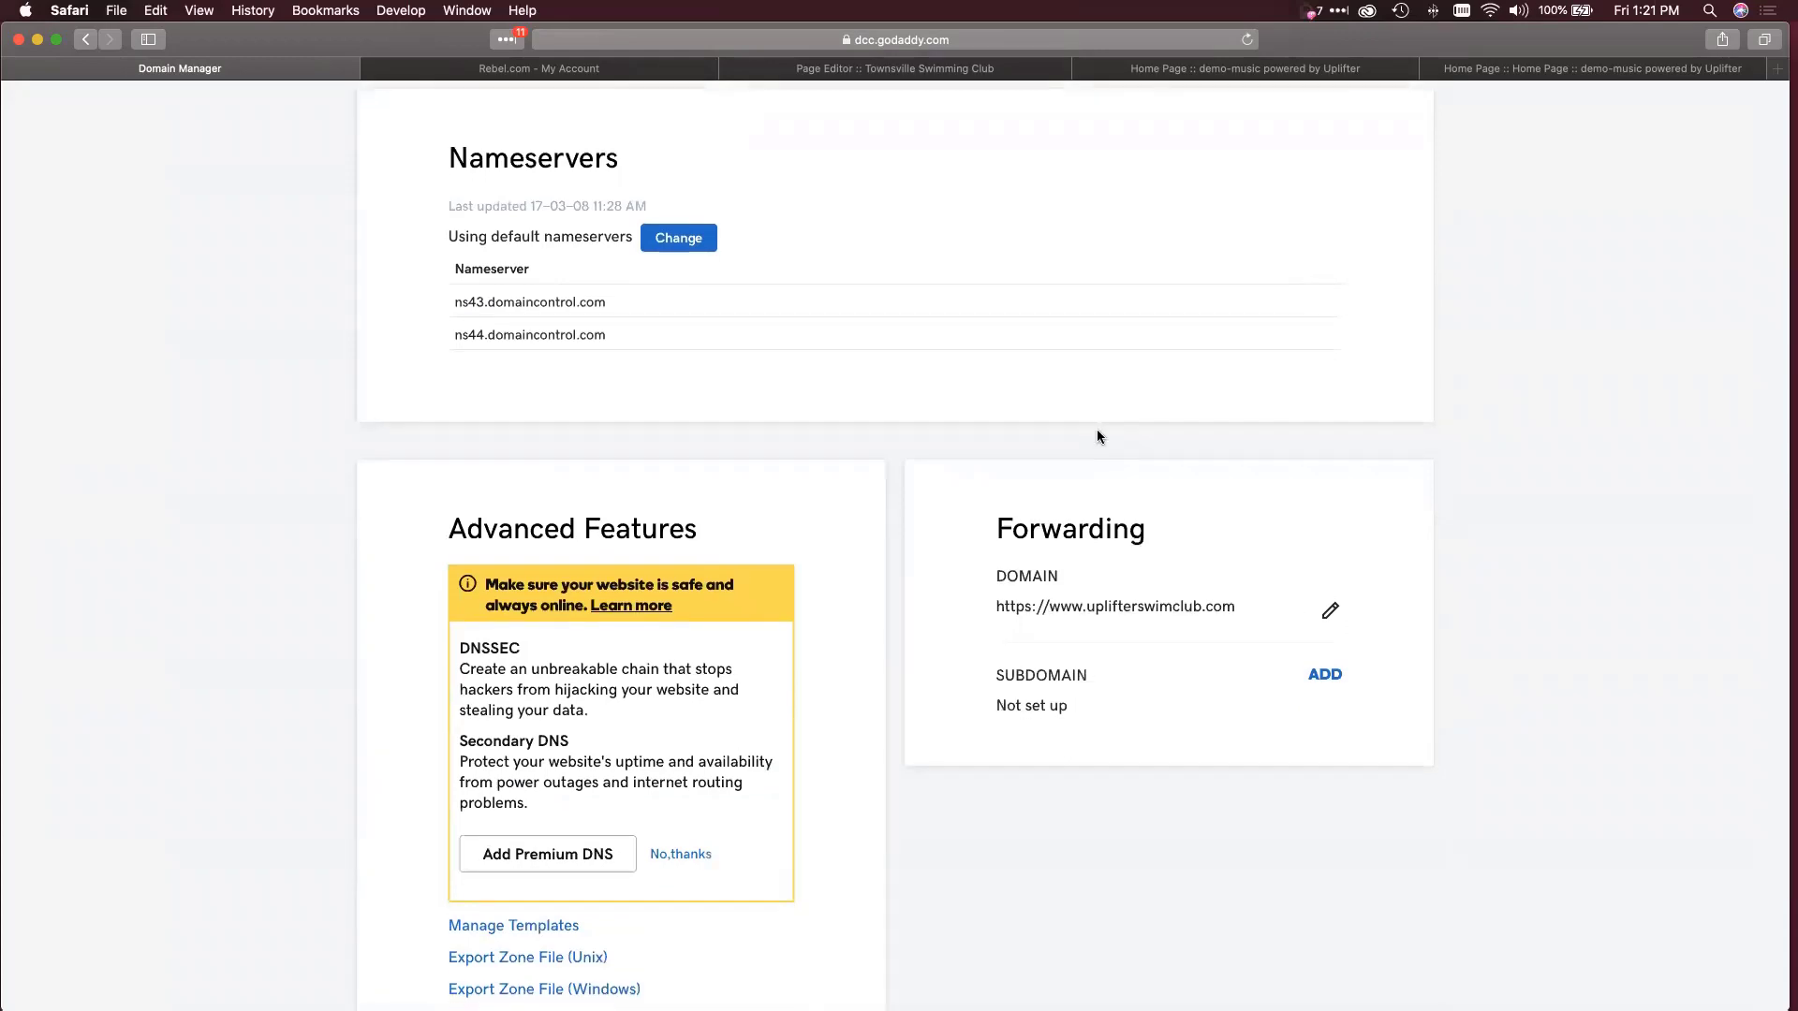
click(934, 69)
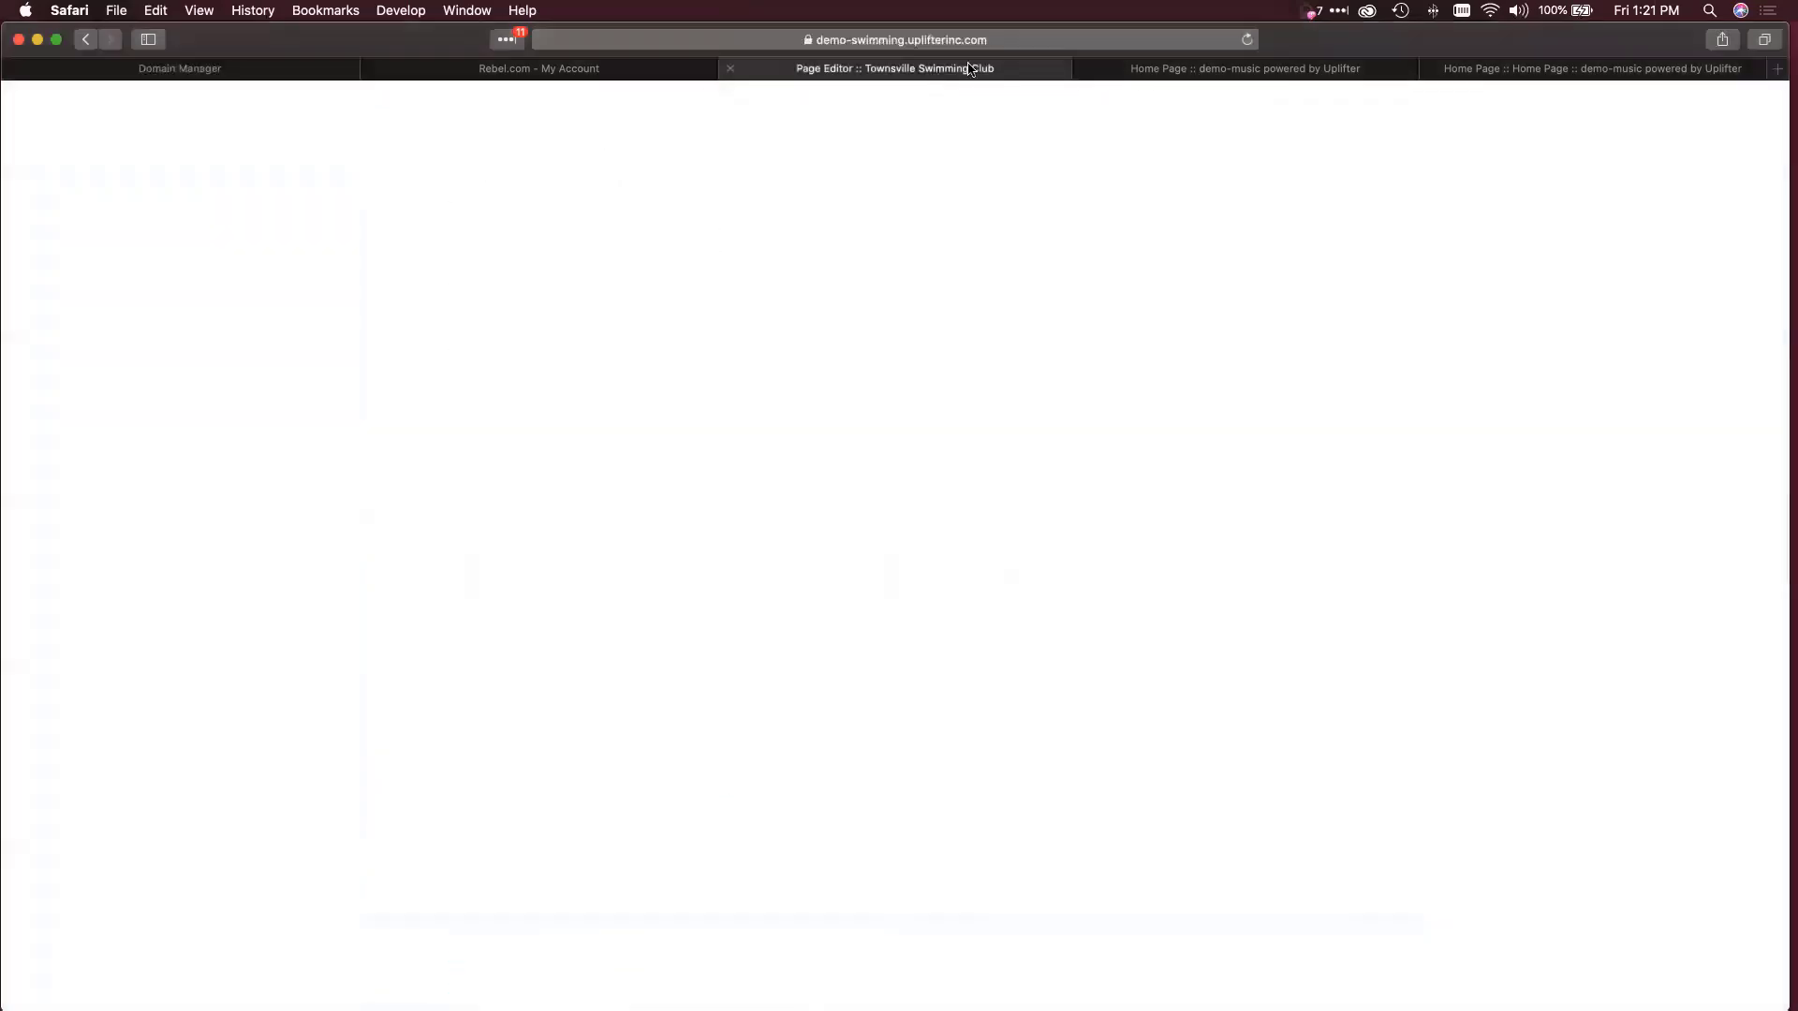
click(1074, 39)
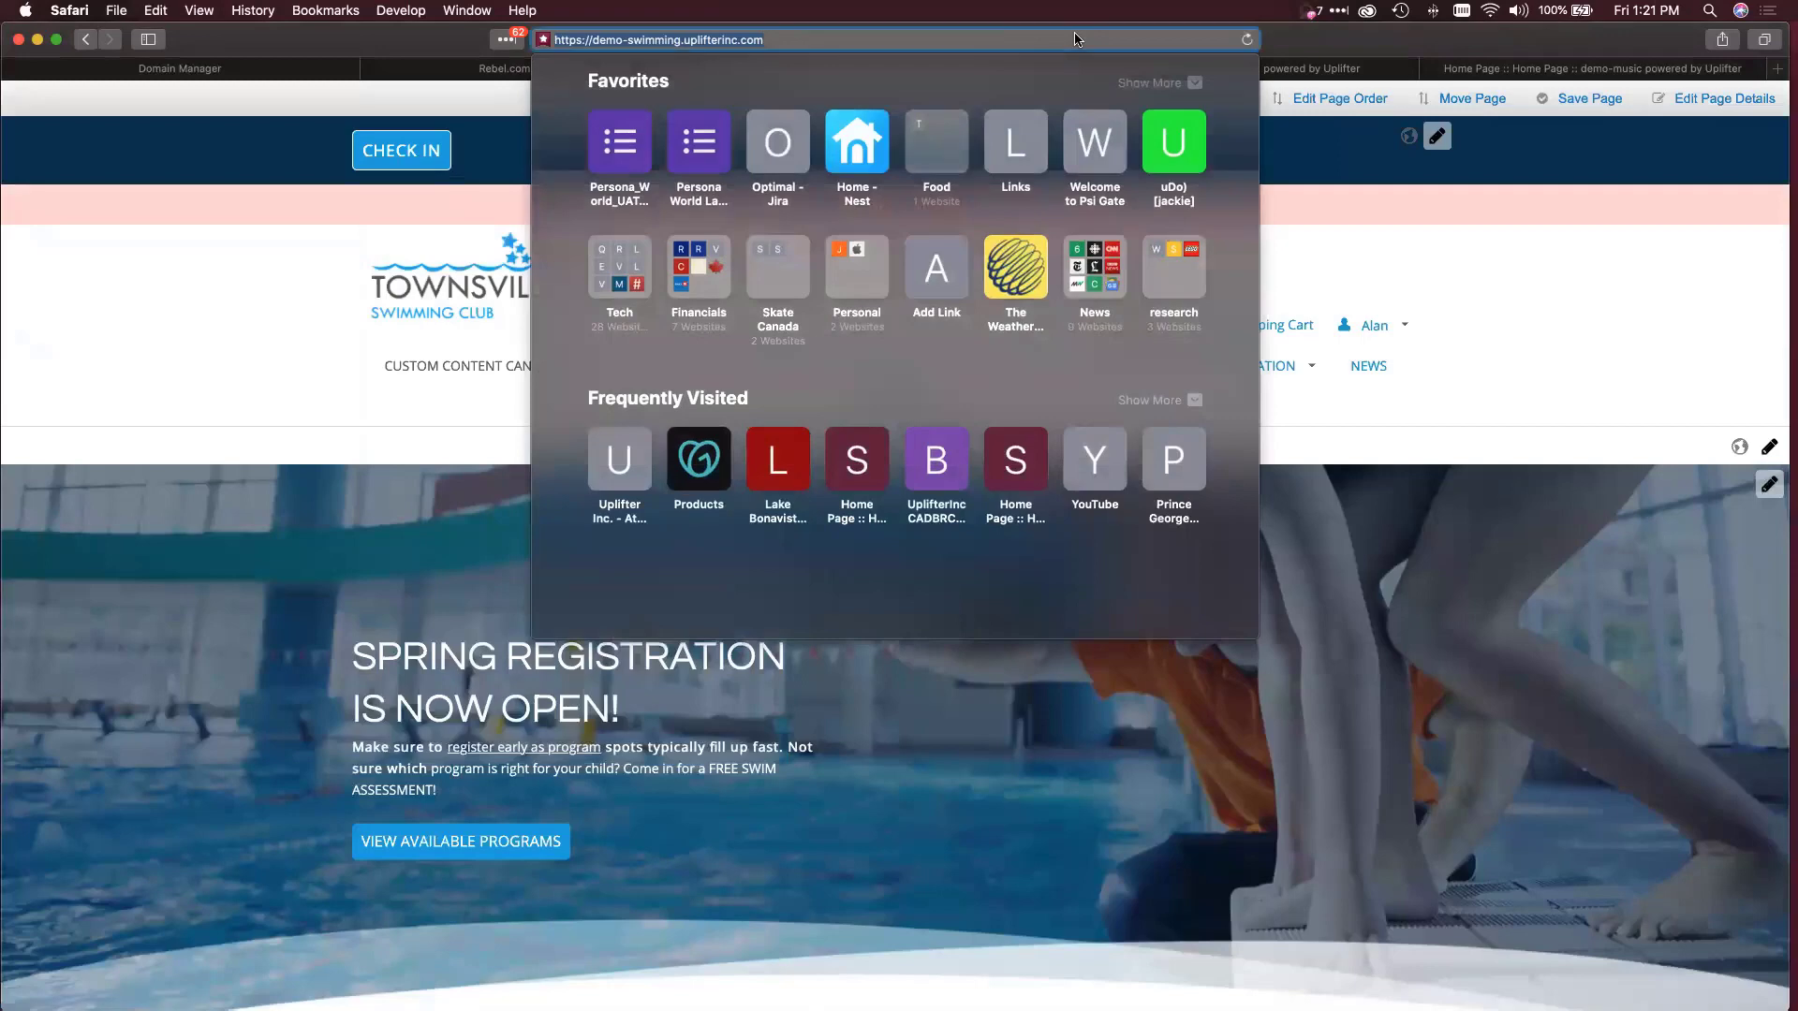
text(www.uplif)
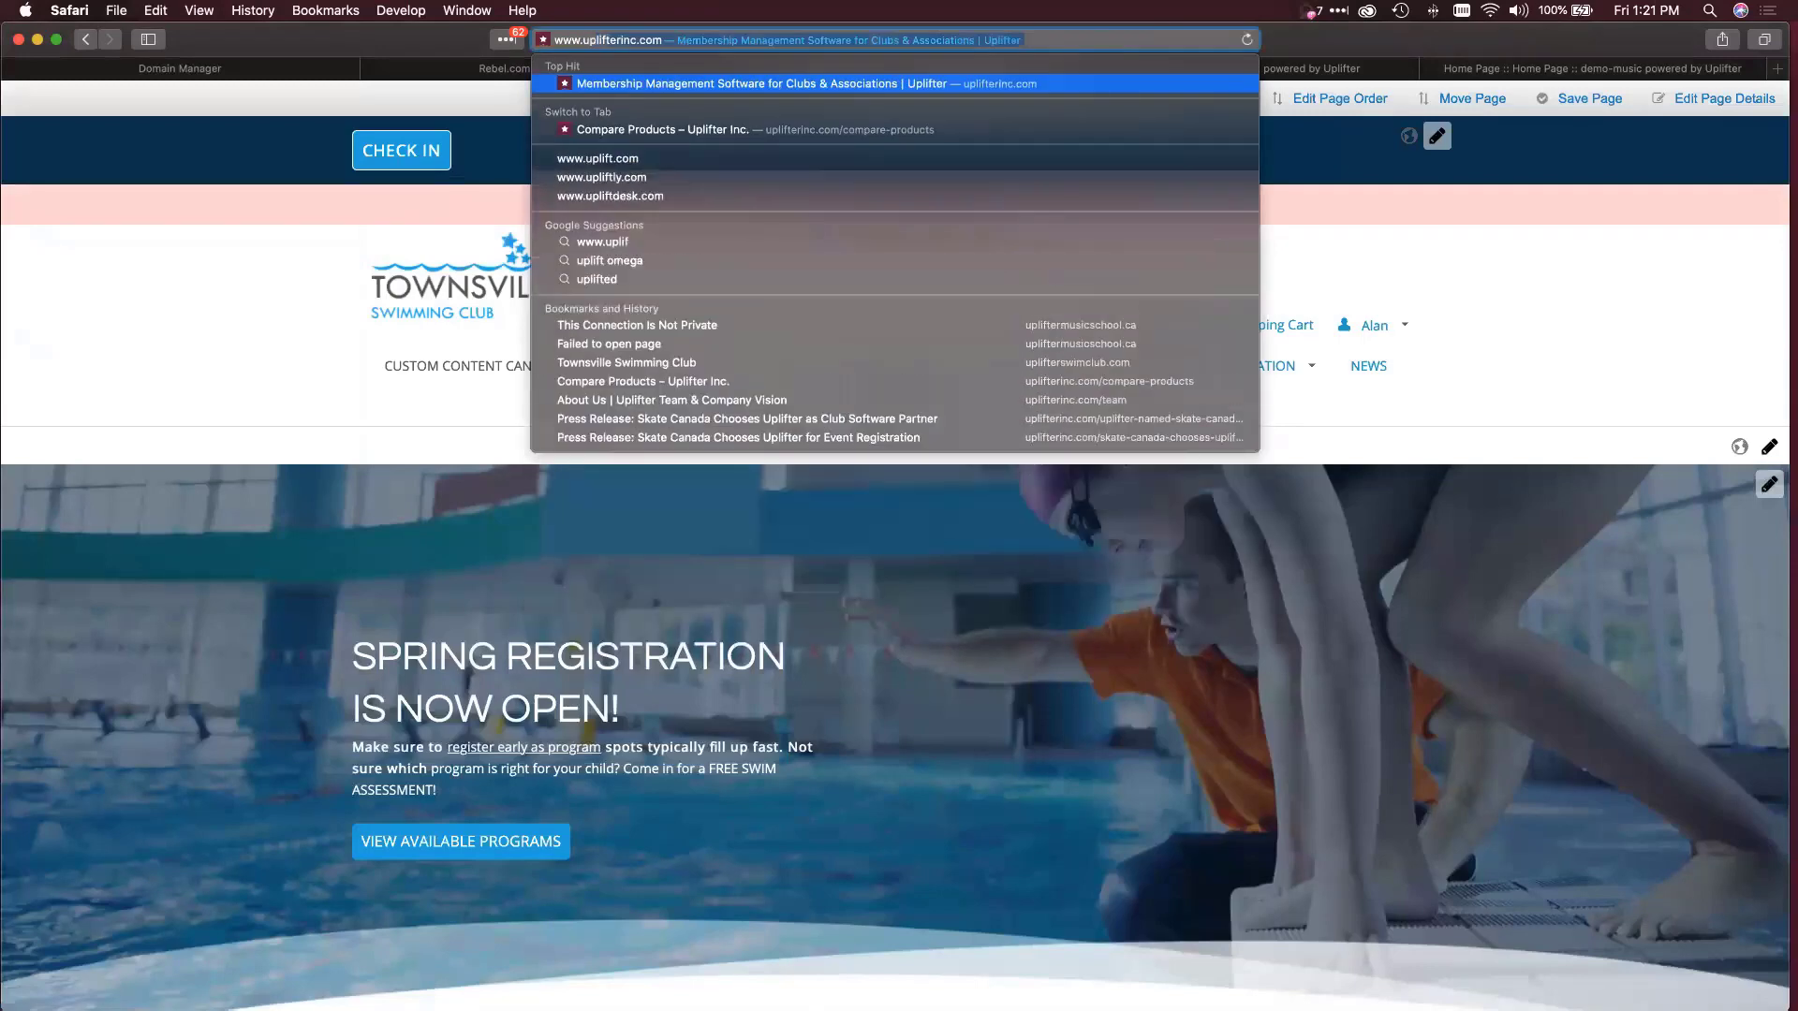
text(te)
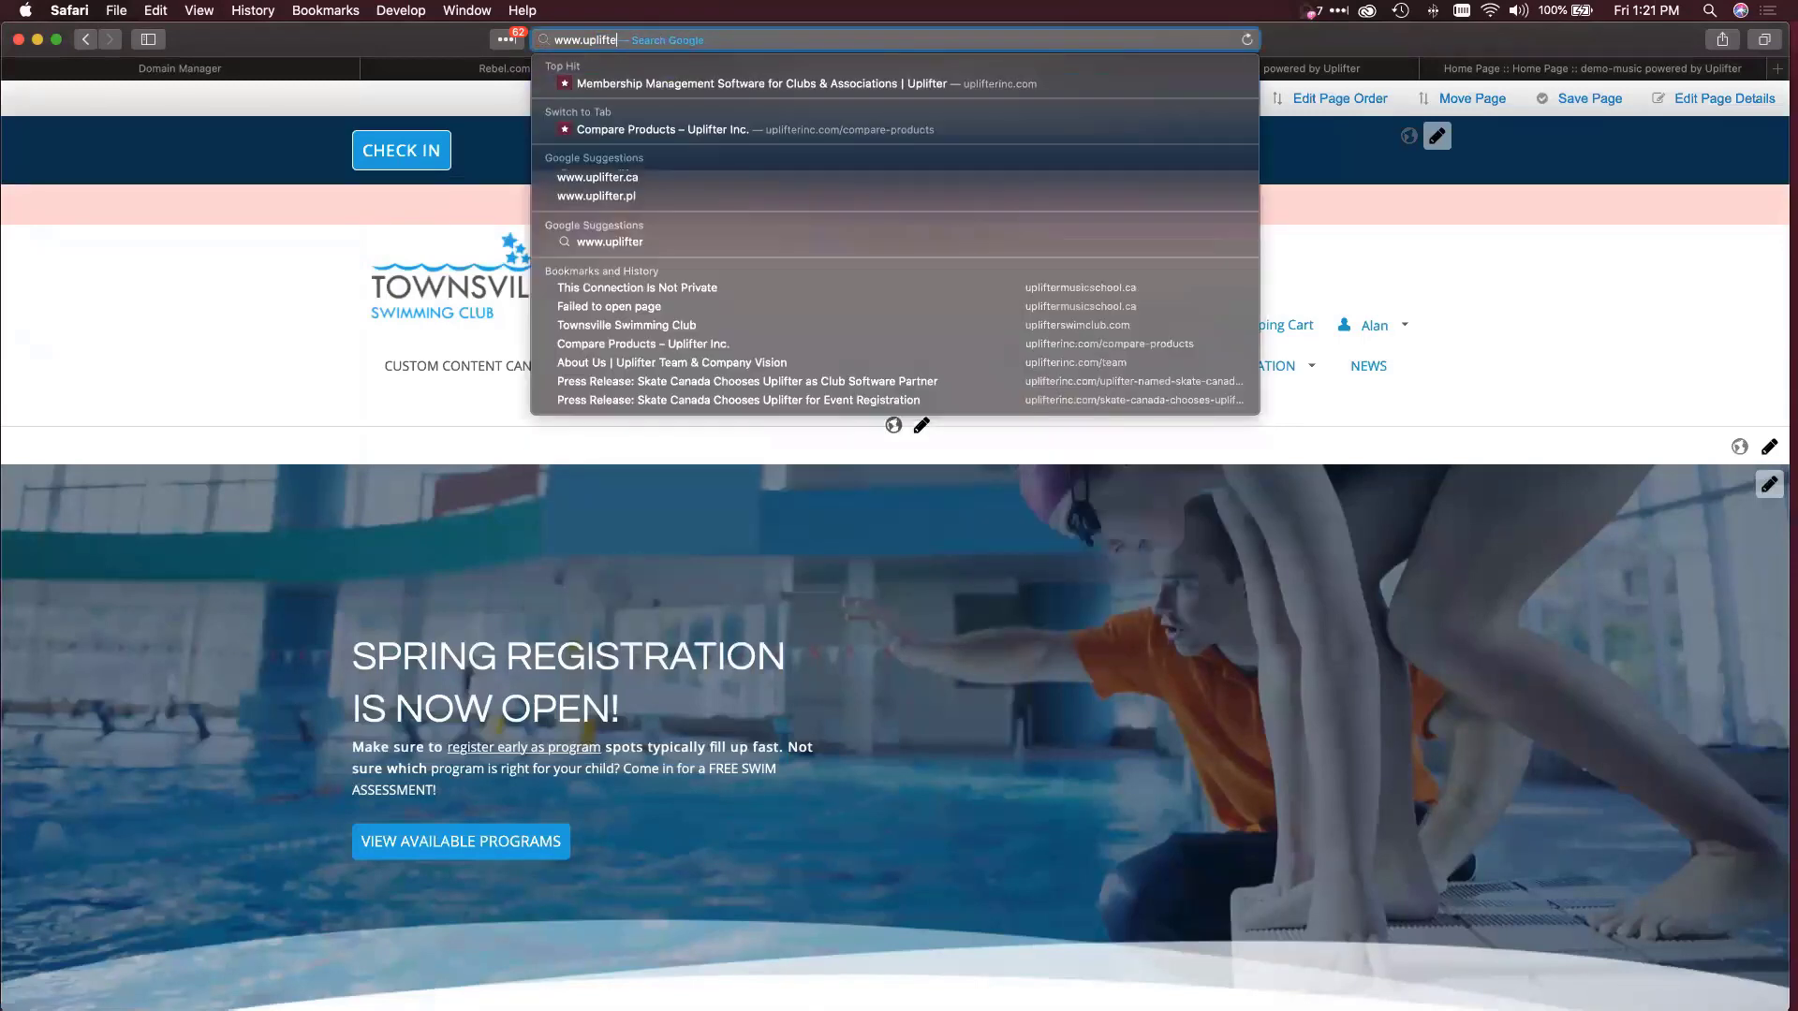
text(rswimclub.com)
key(Return)
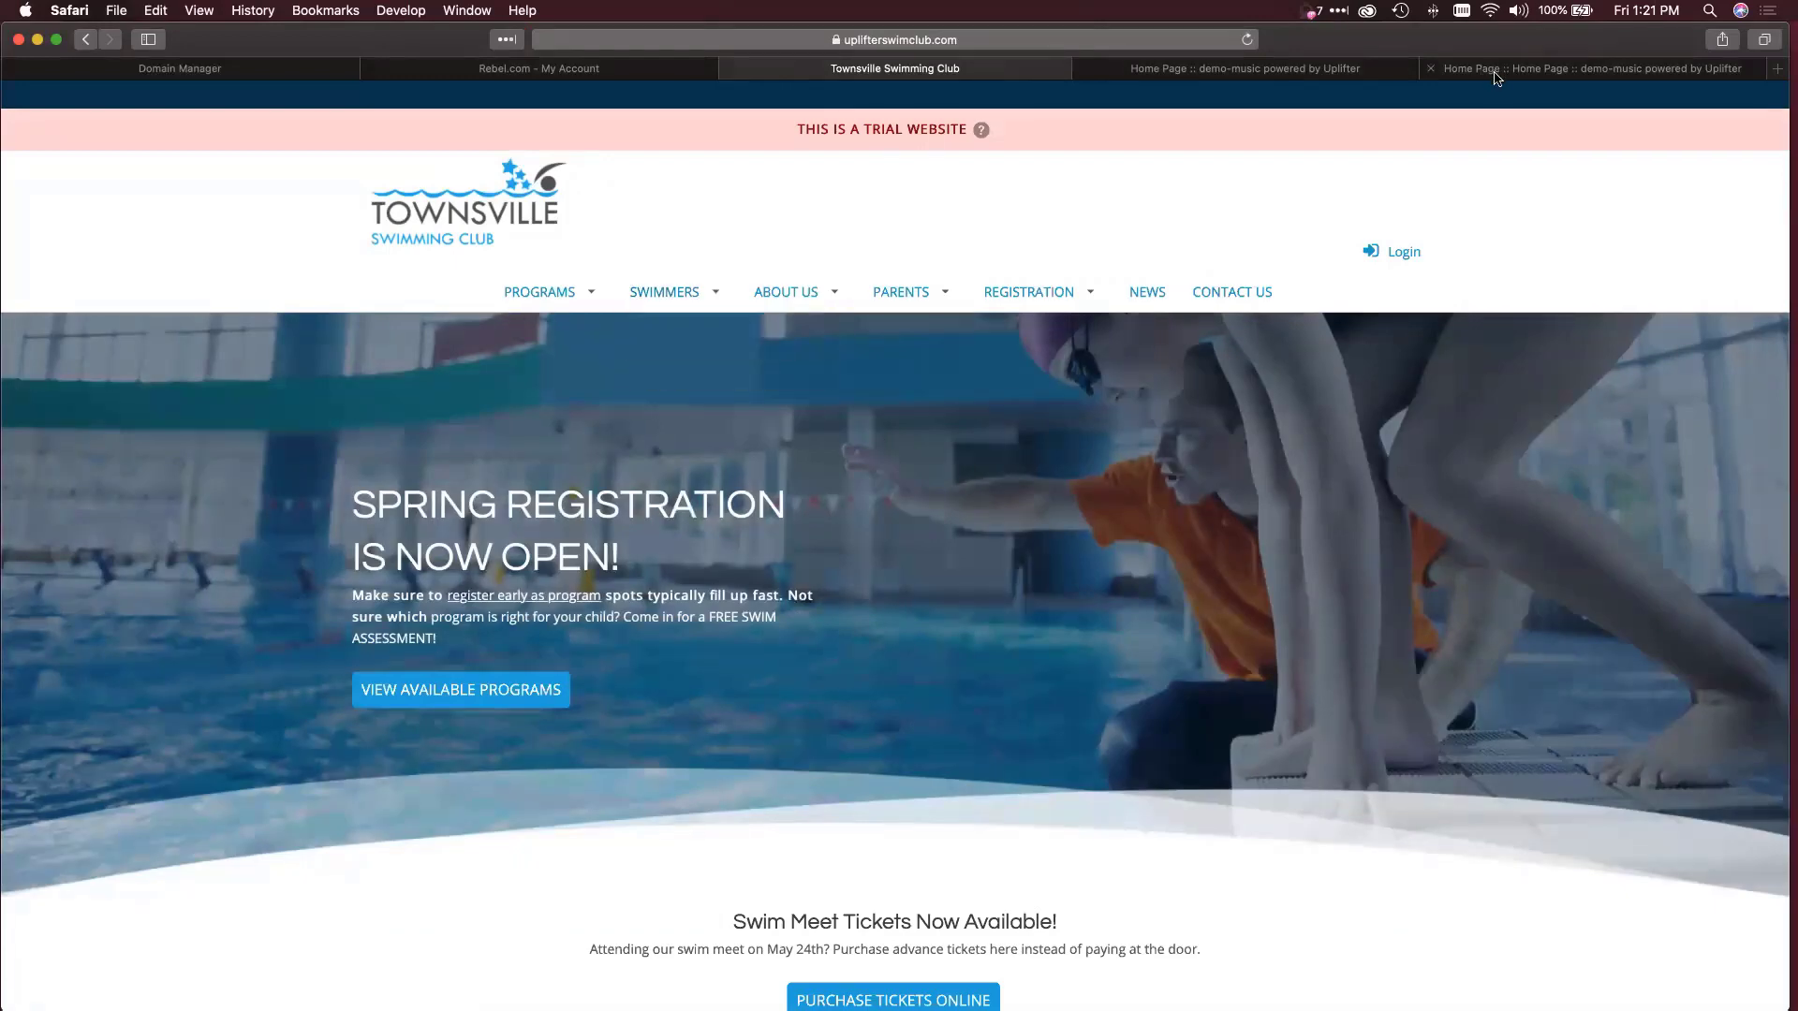
click(462, 74)
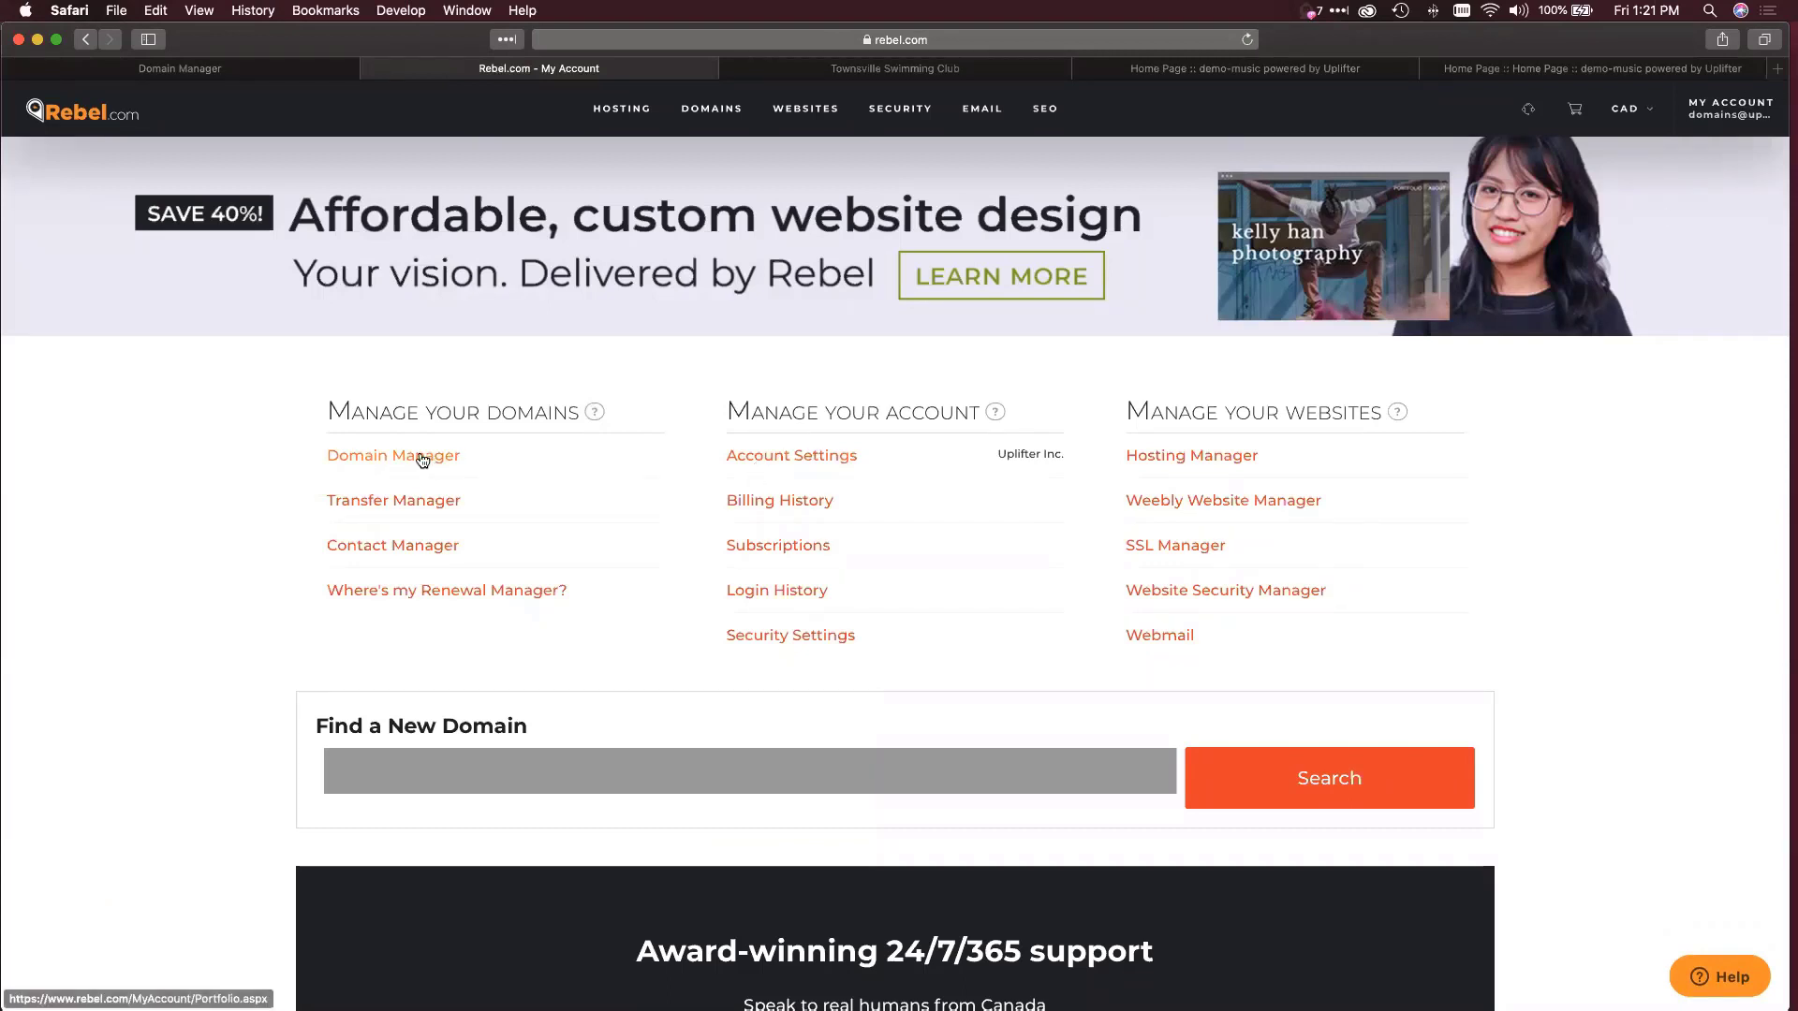
Log out of Rebel.com from Domain Manager and enter the account's e-mail username to sign in.
click(422, 457)
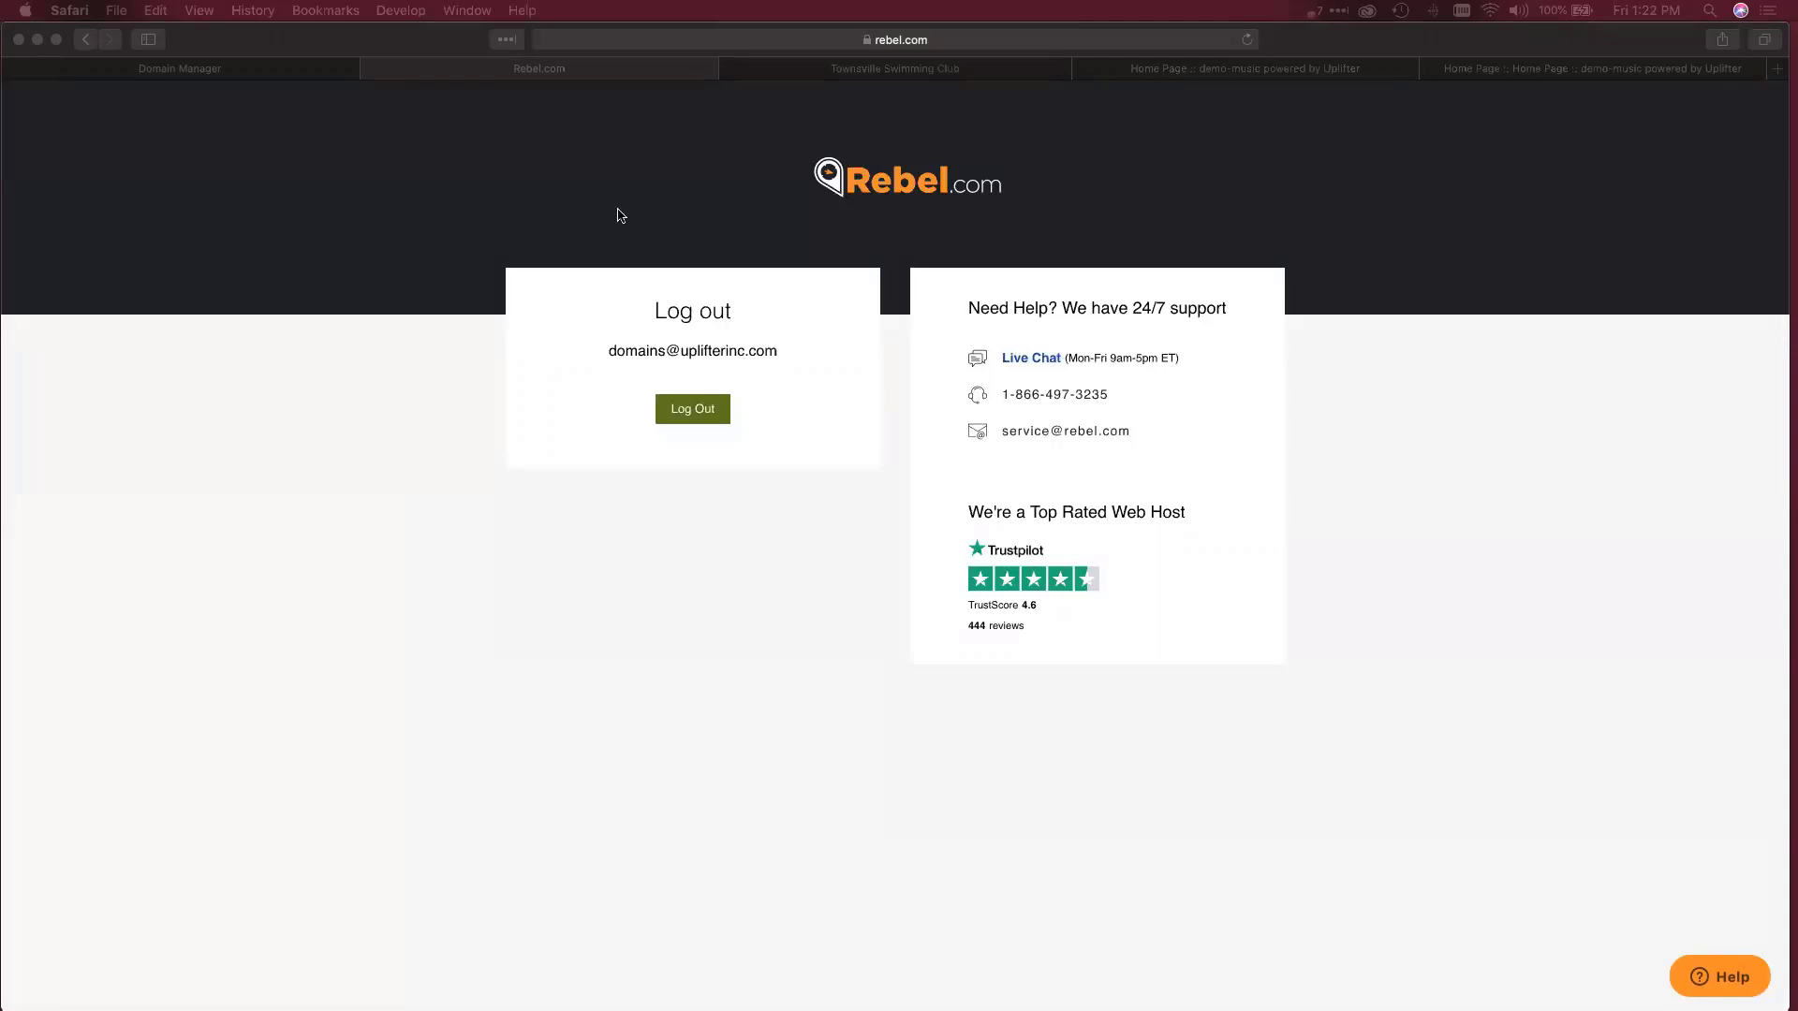
click(669, 409)
click(657, 398)
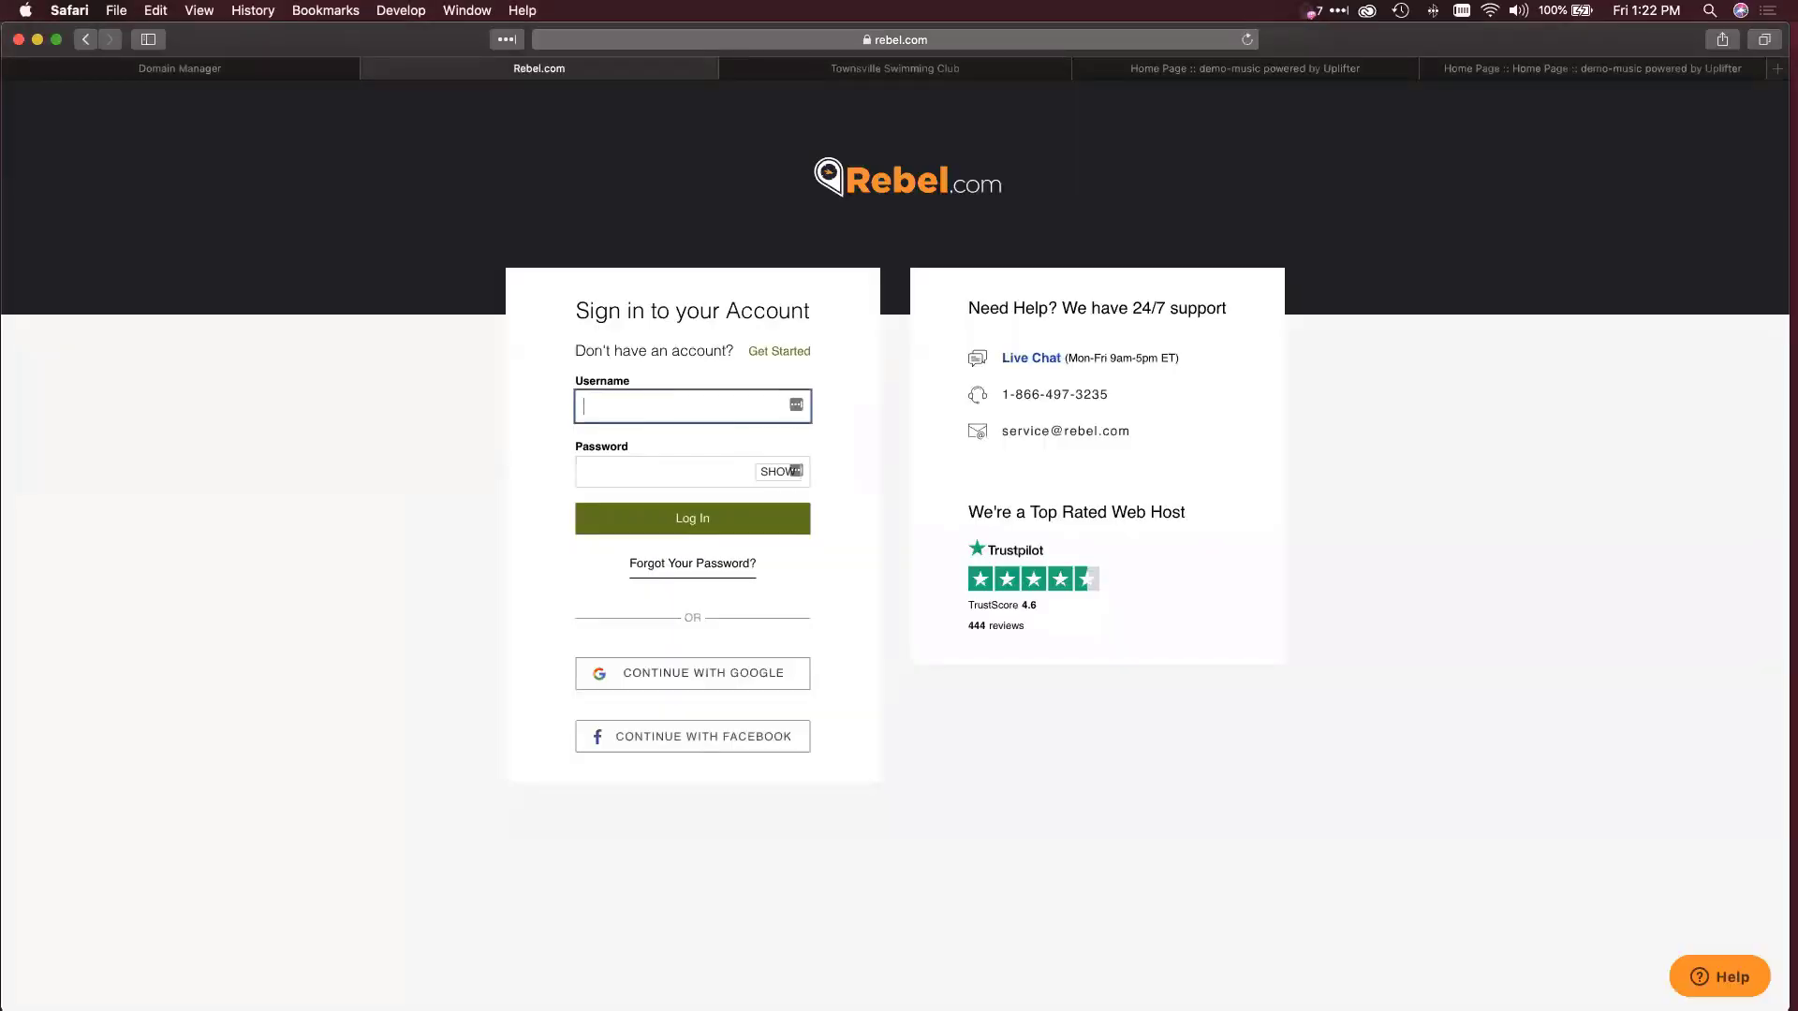
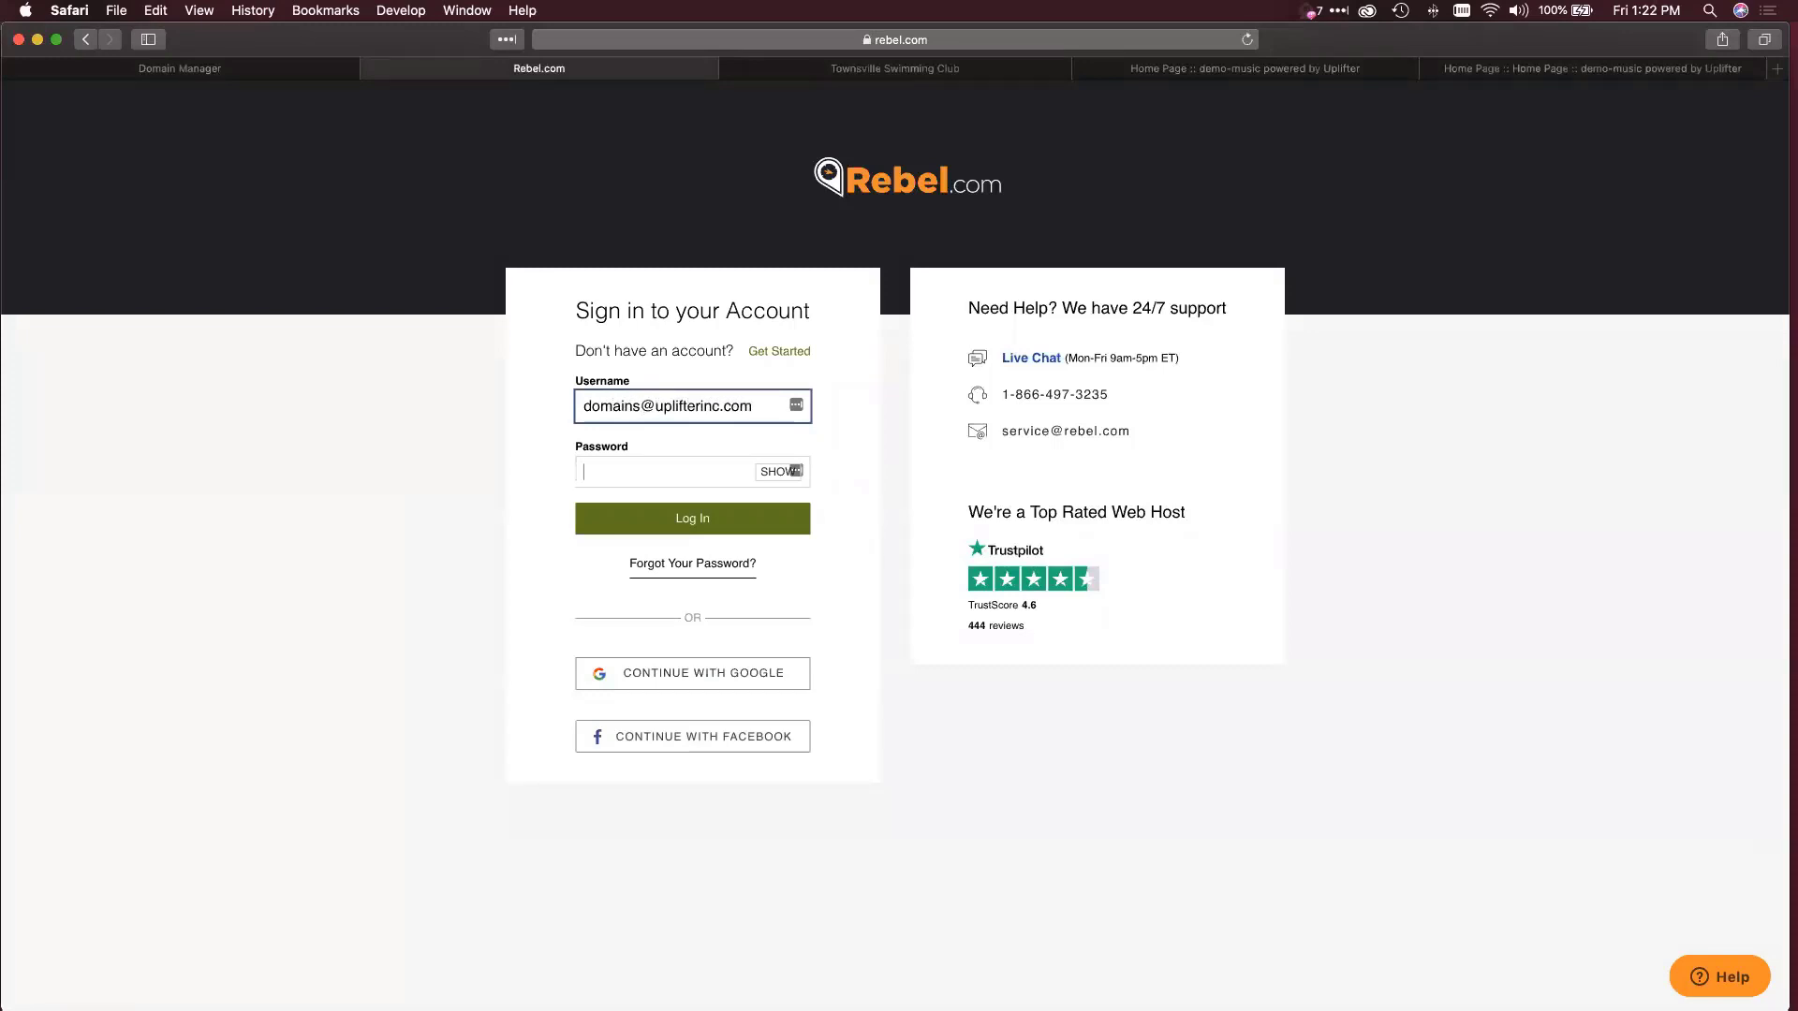
Paste the account password to sign in, then open upliftermusicschool.ca's domain details.
key(Tab)
key(super+v)
key(Return)
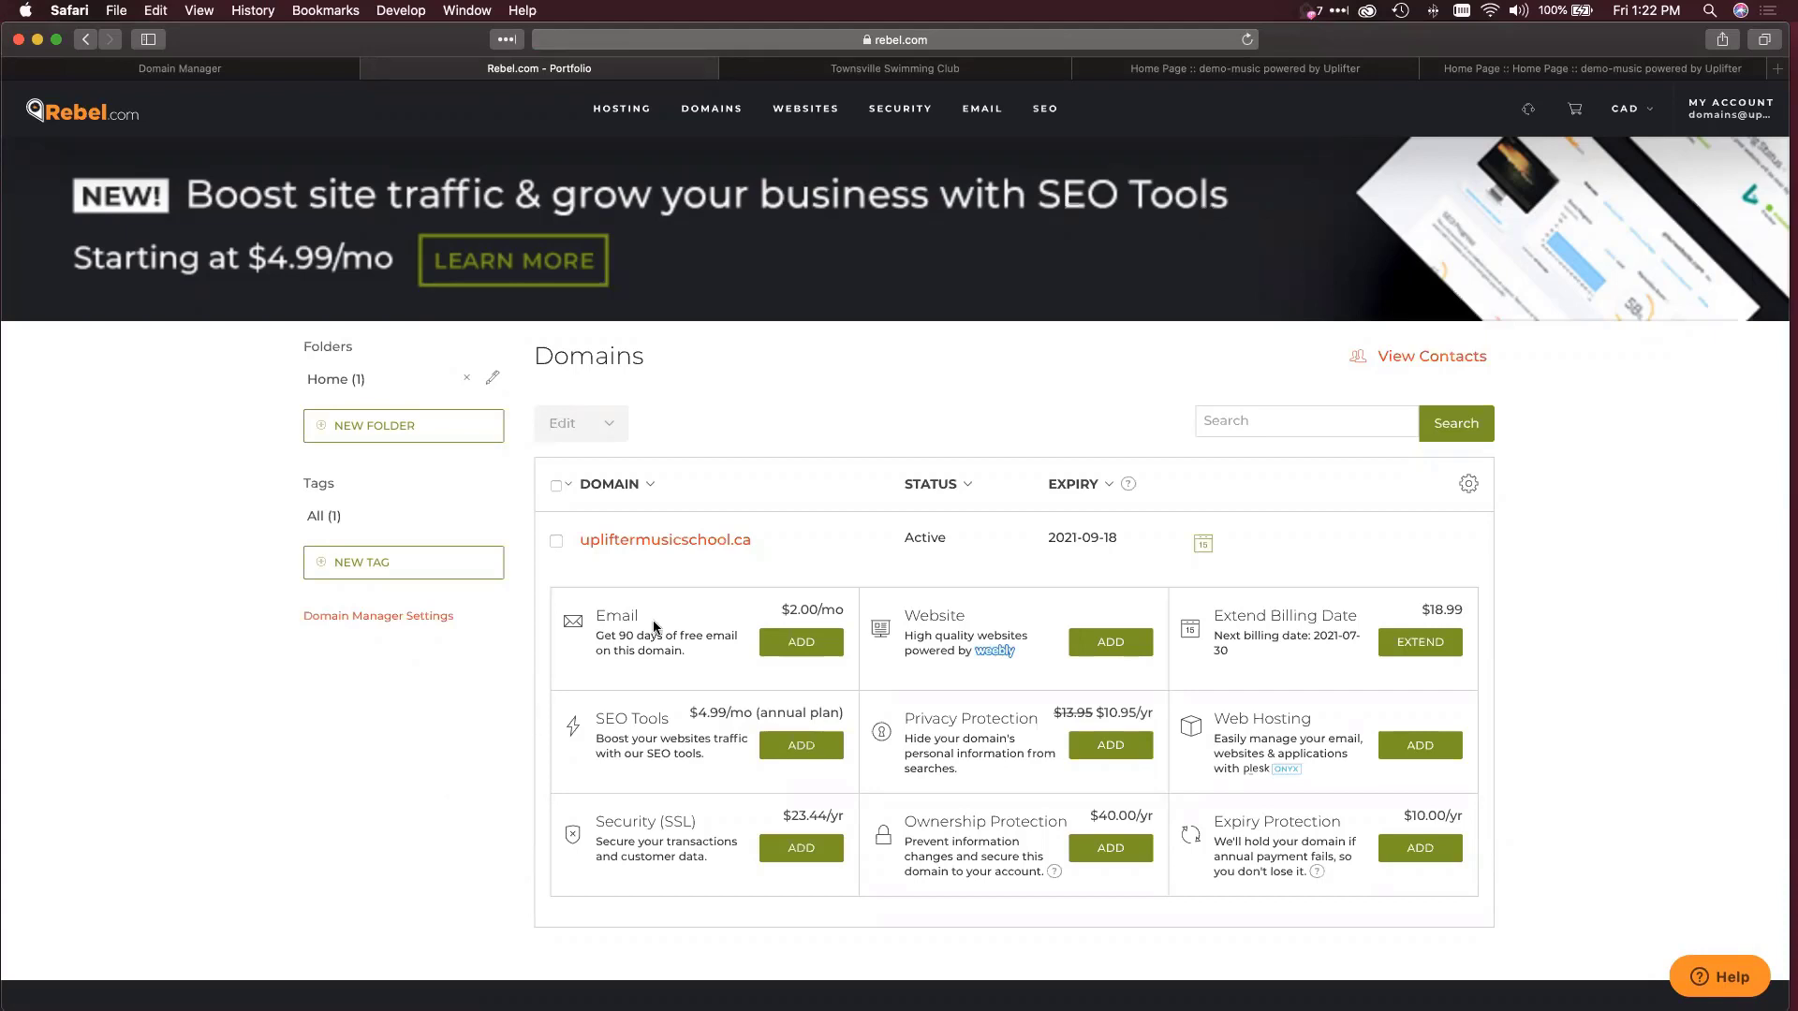
click(684, 540)
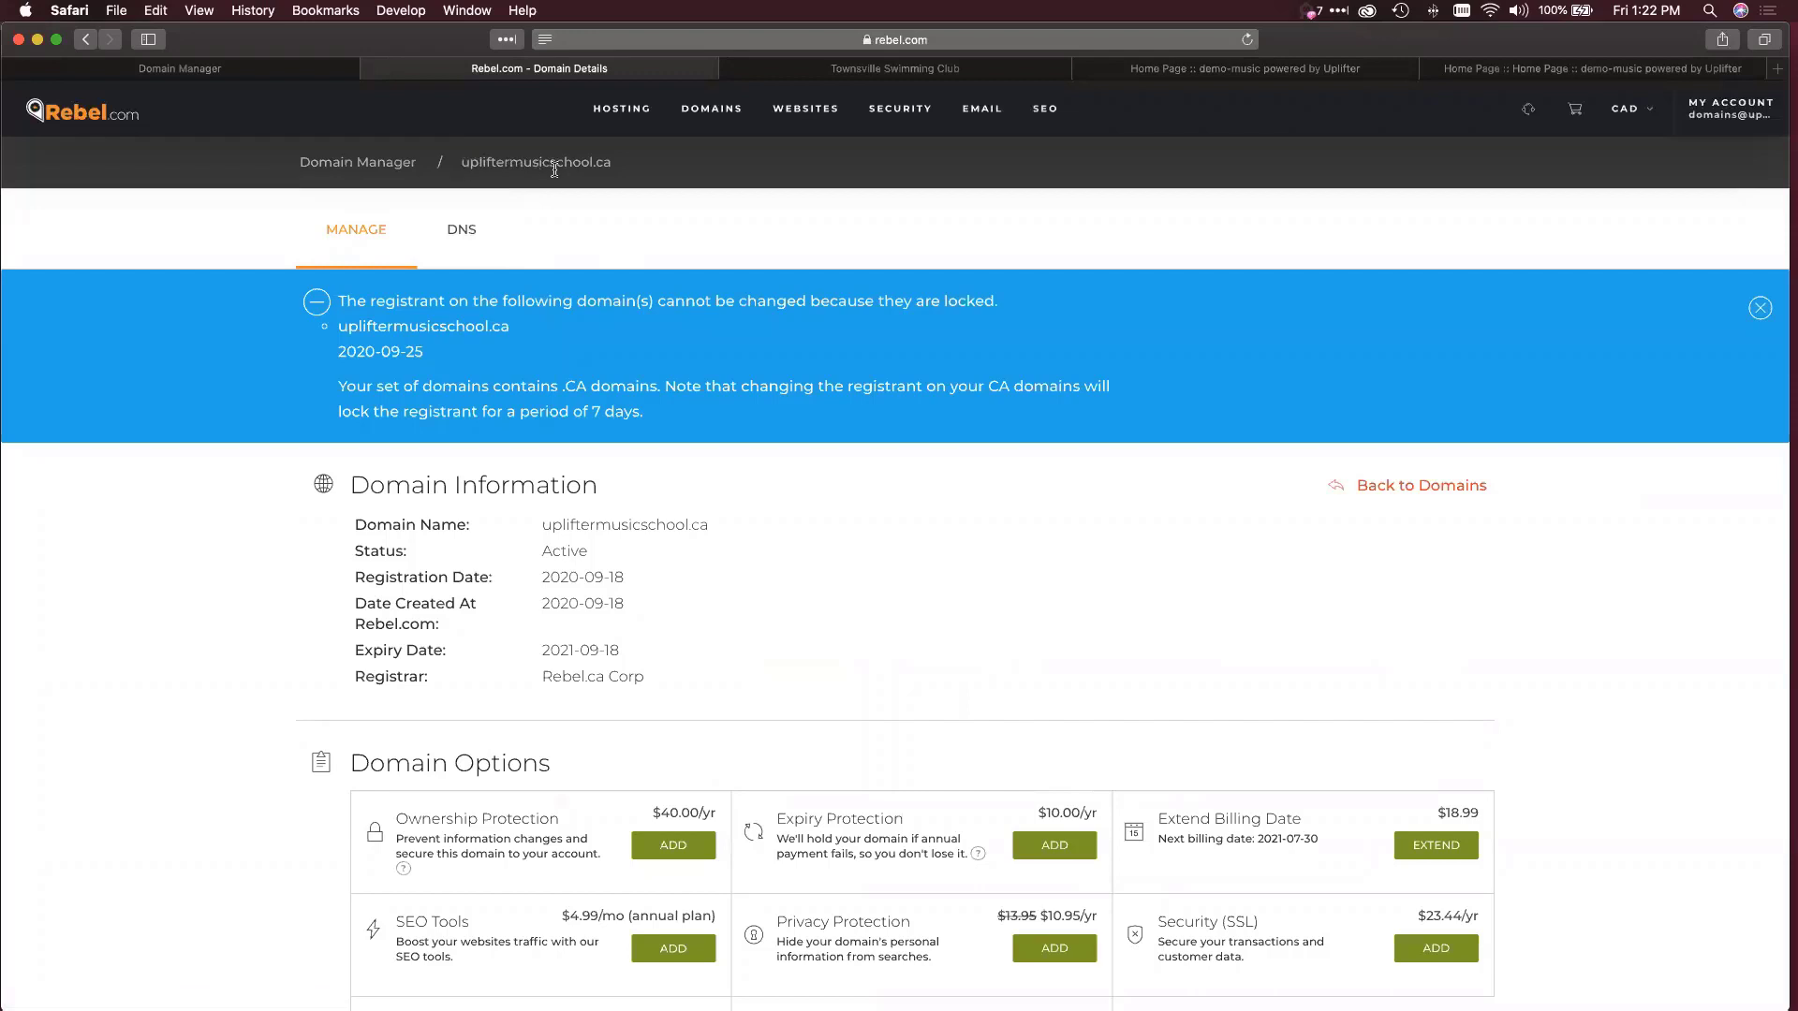
In upliftermusicschool.ca's DNS settings, switch handling to Park and back to Forward Domain.
click(455, 236)
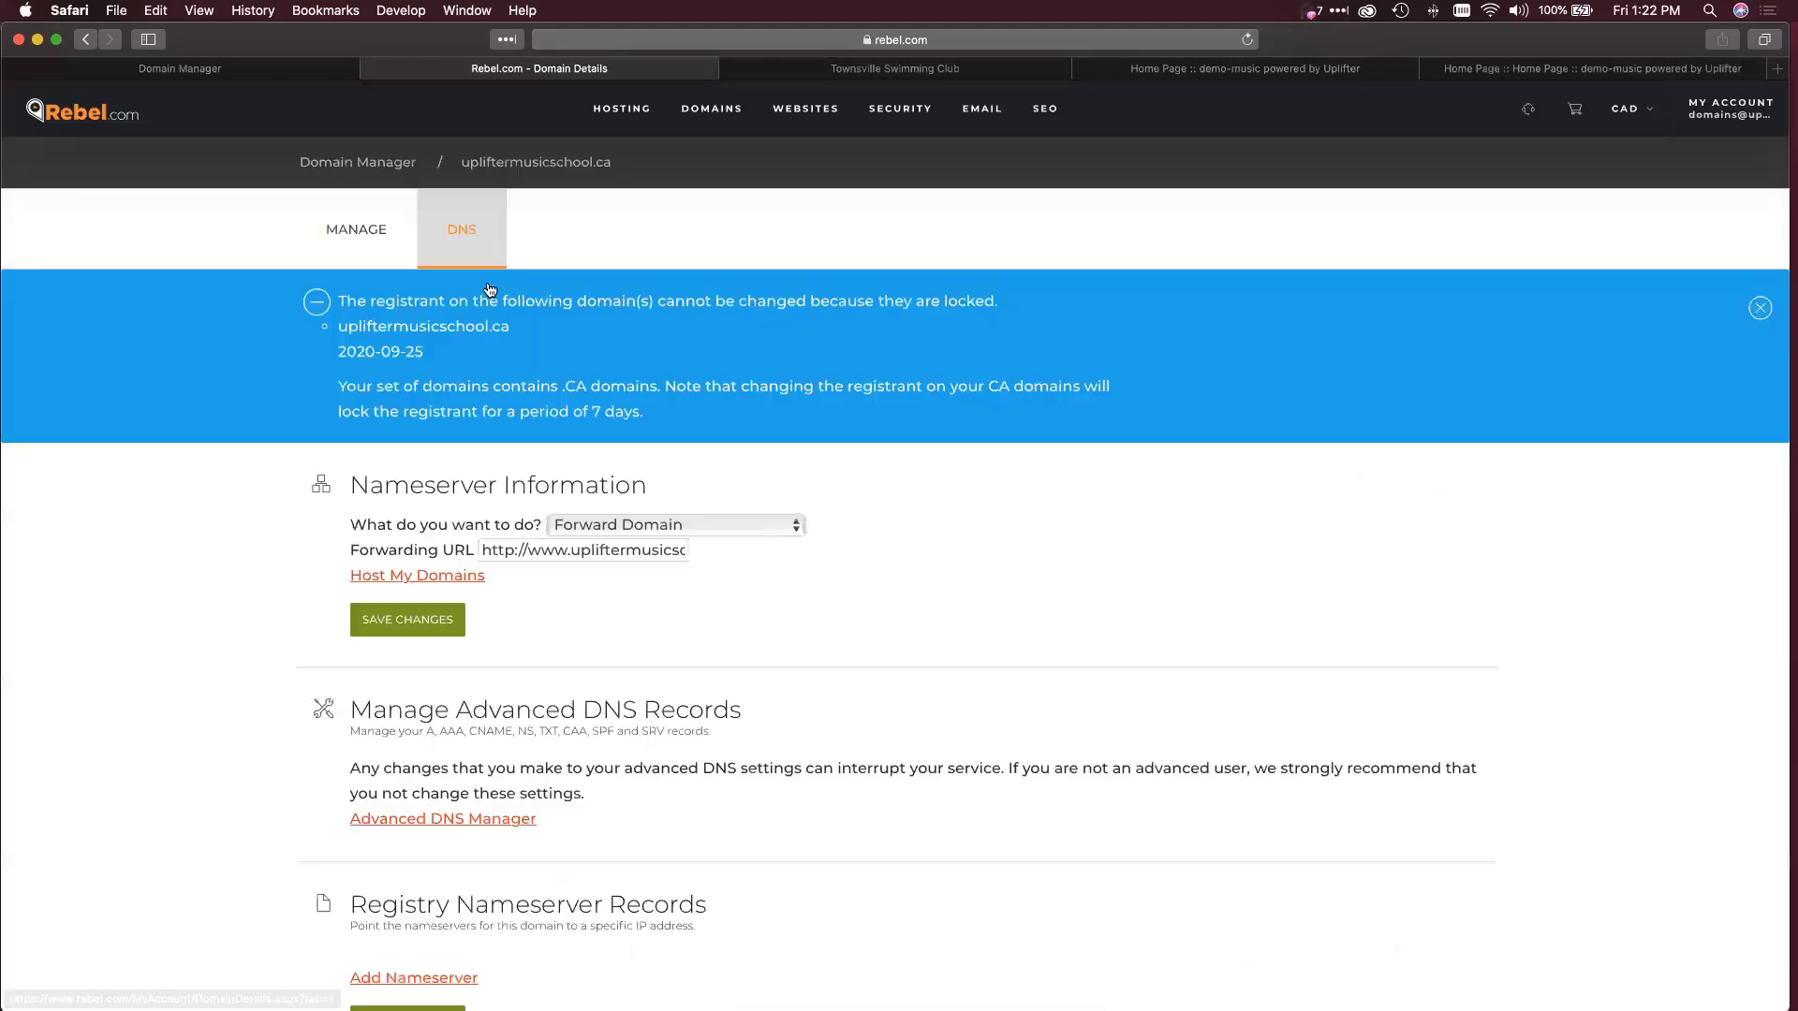
scroll(374, 495, down, 2)
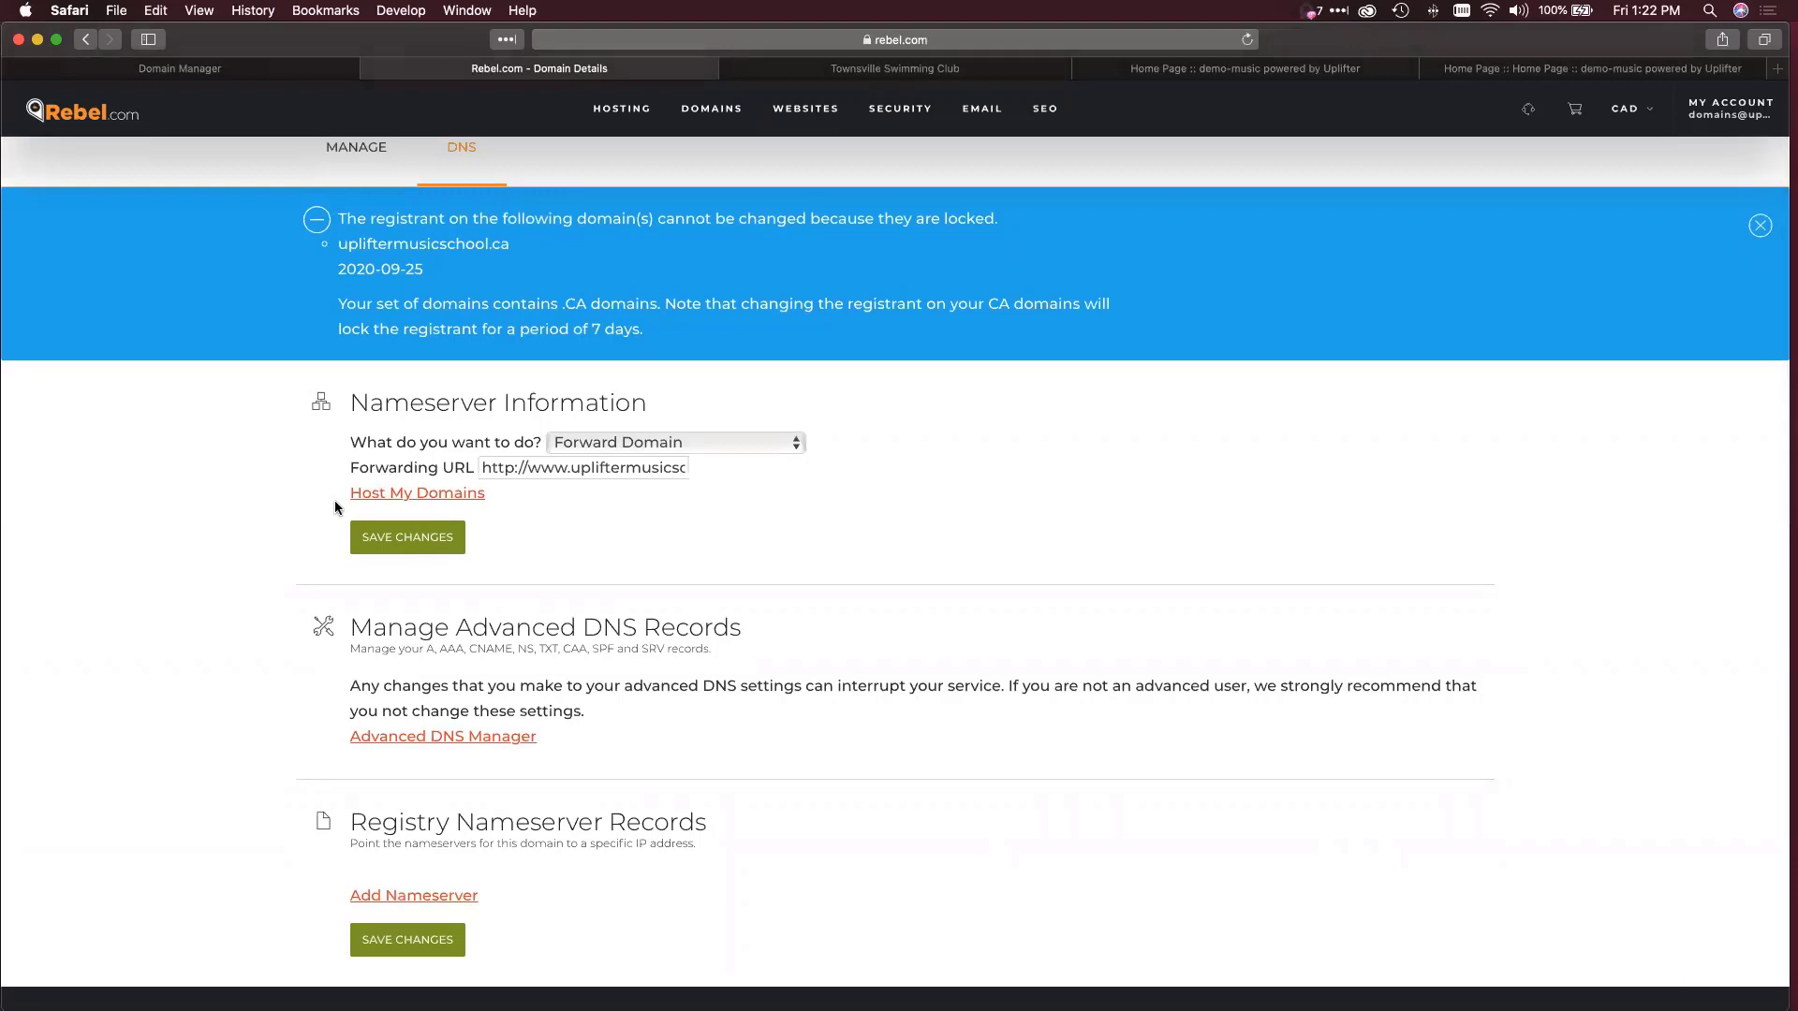
click(614, 442)
click(610, 428)
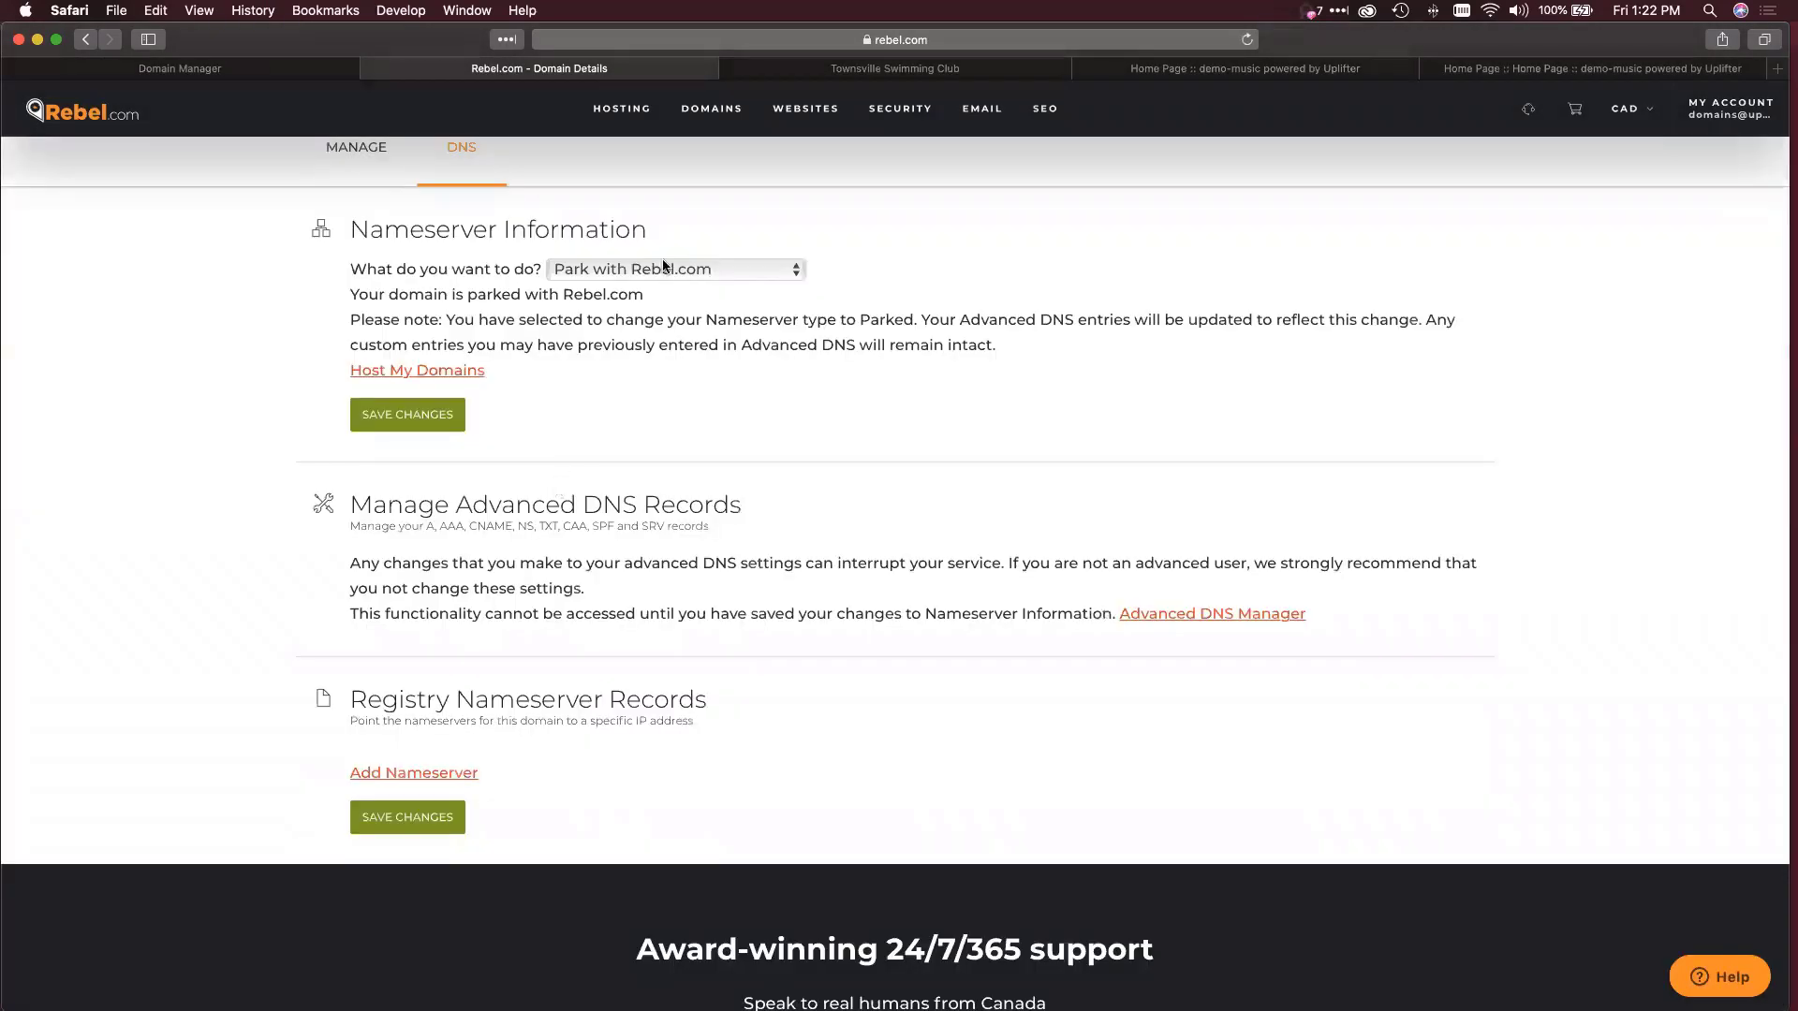
click(662, 270)
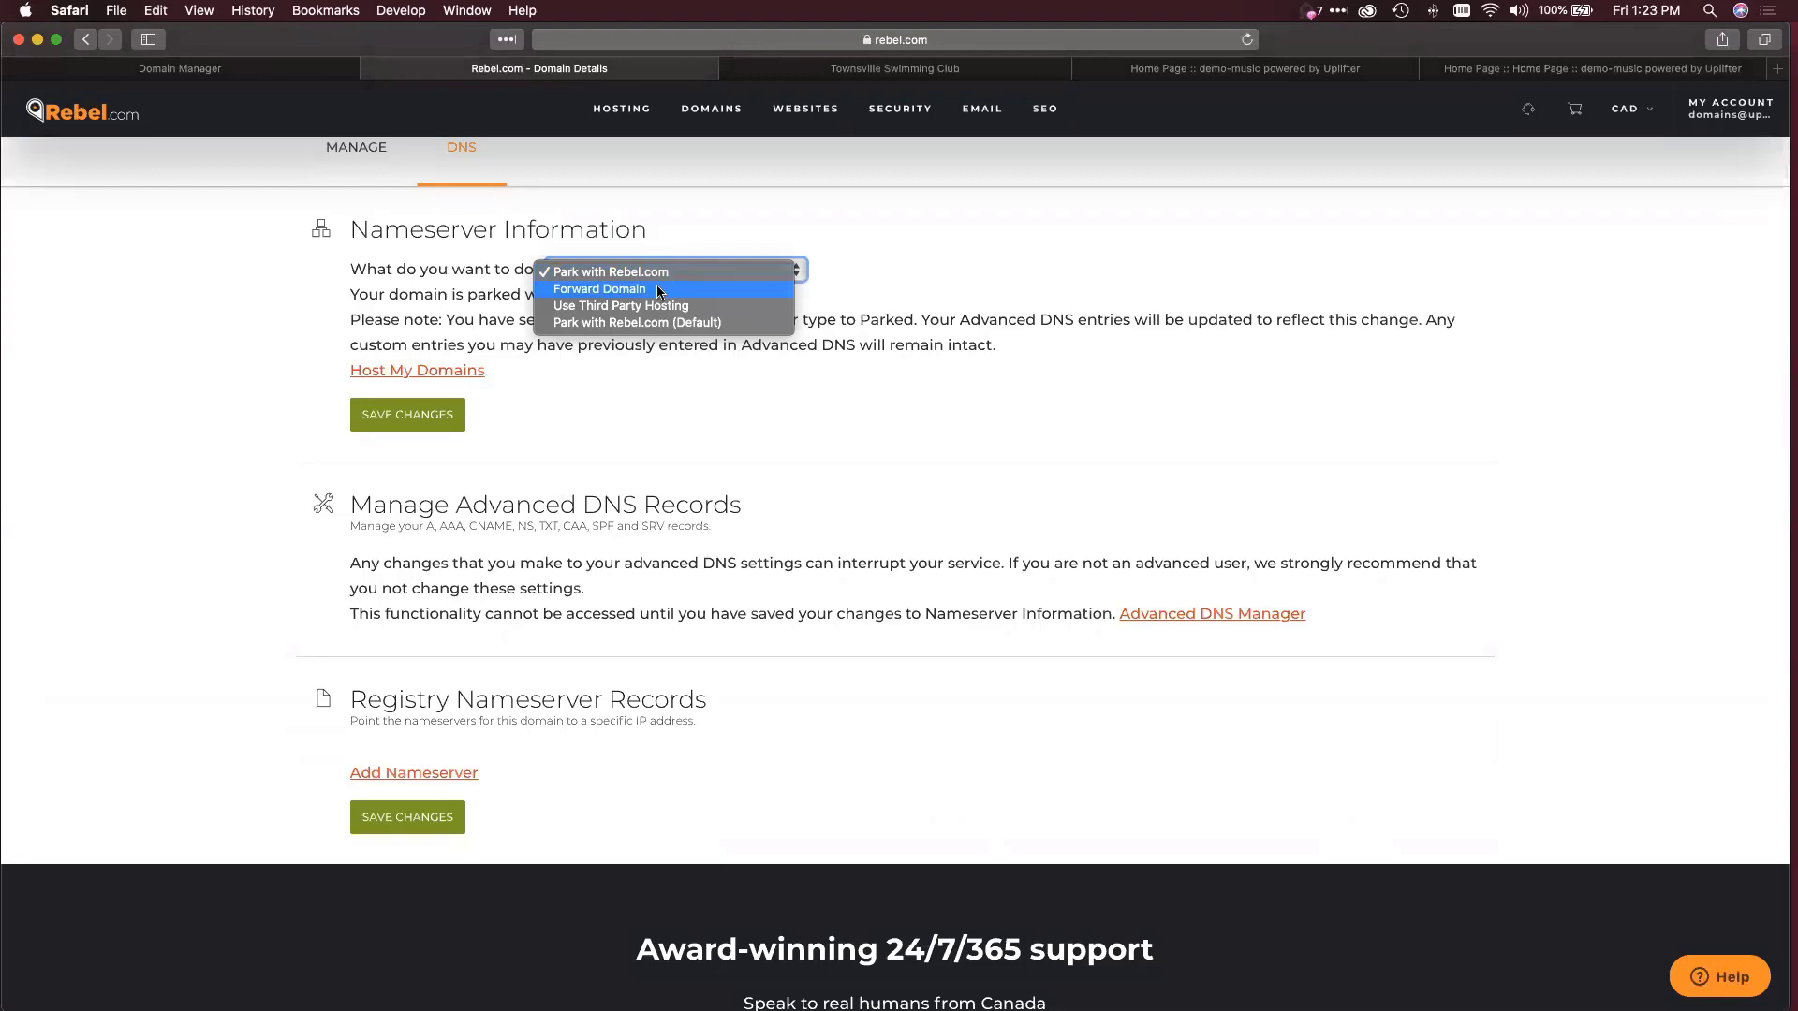
click(658, 289)
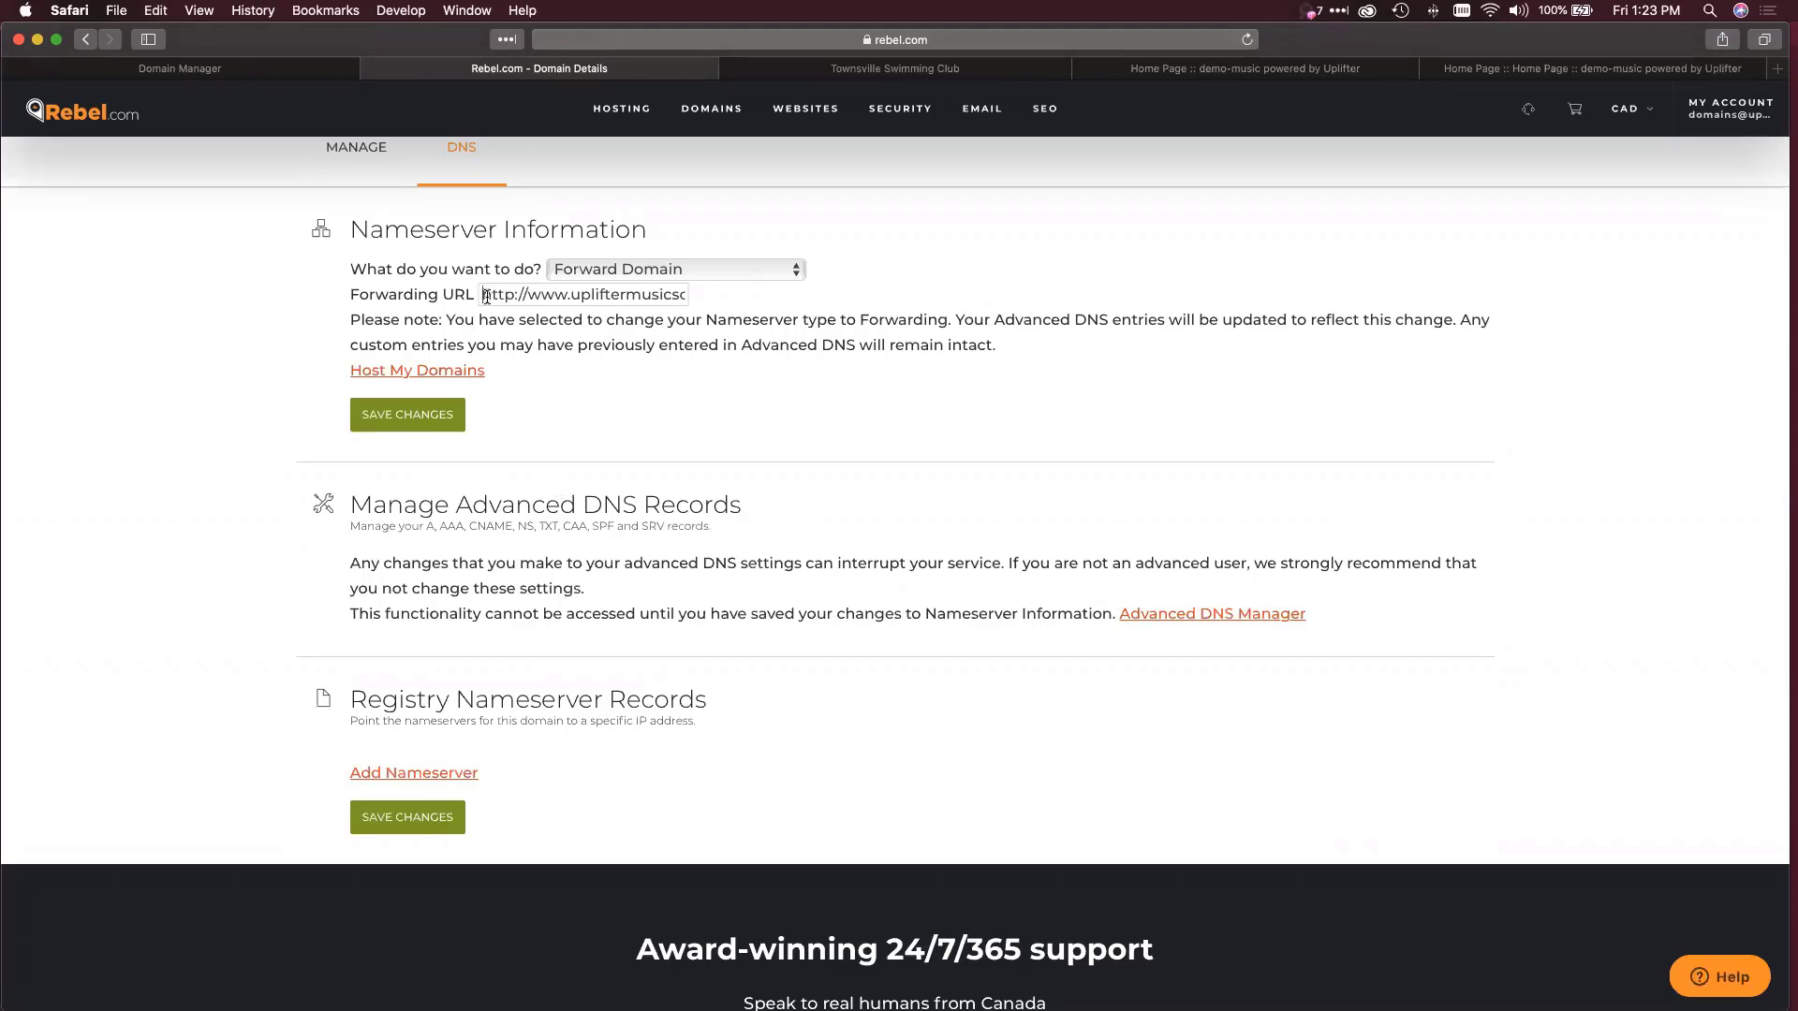
Check the Forwarding URL, save the unchanged settings, and open the advanced DNS records.
click(486, 297)
drag(510, 296, 723, 297)
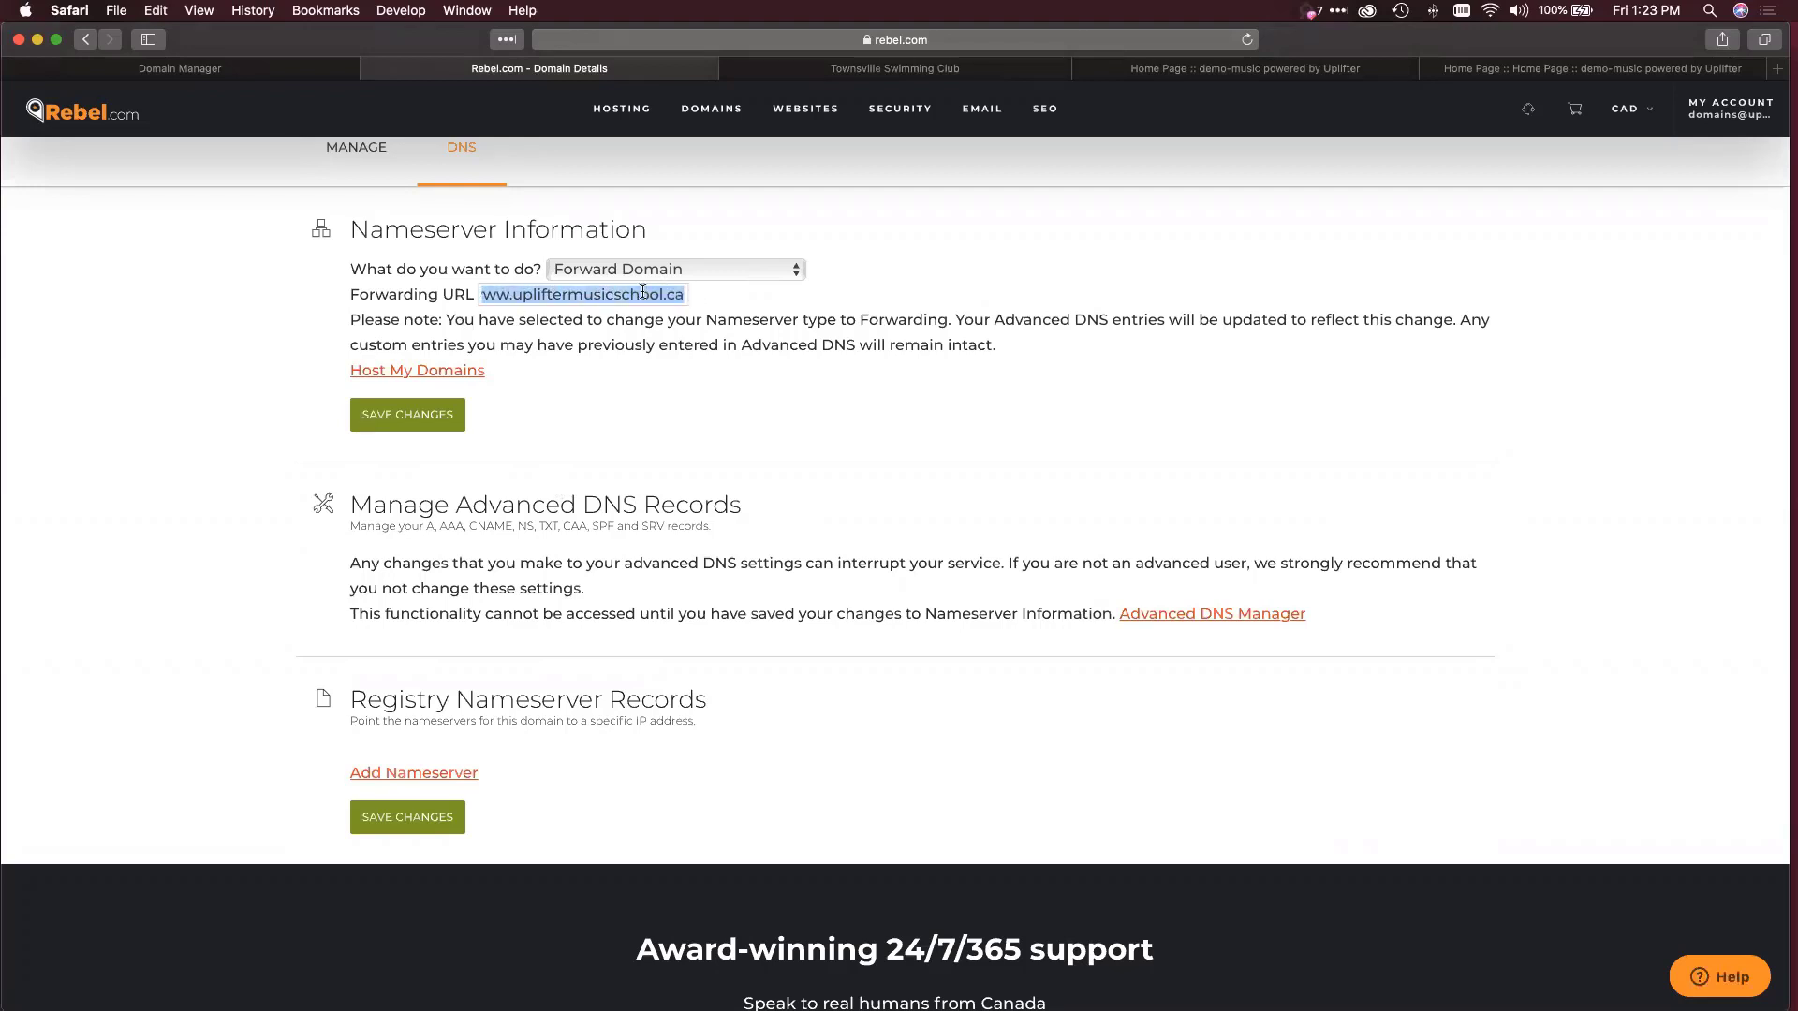
scroll(562, 281, up, 2)
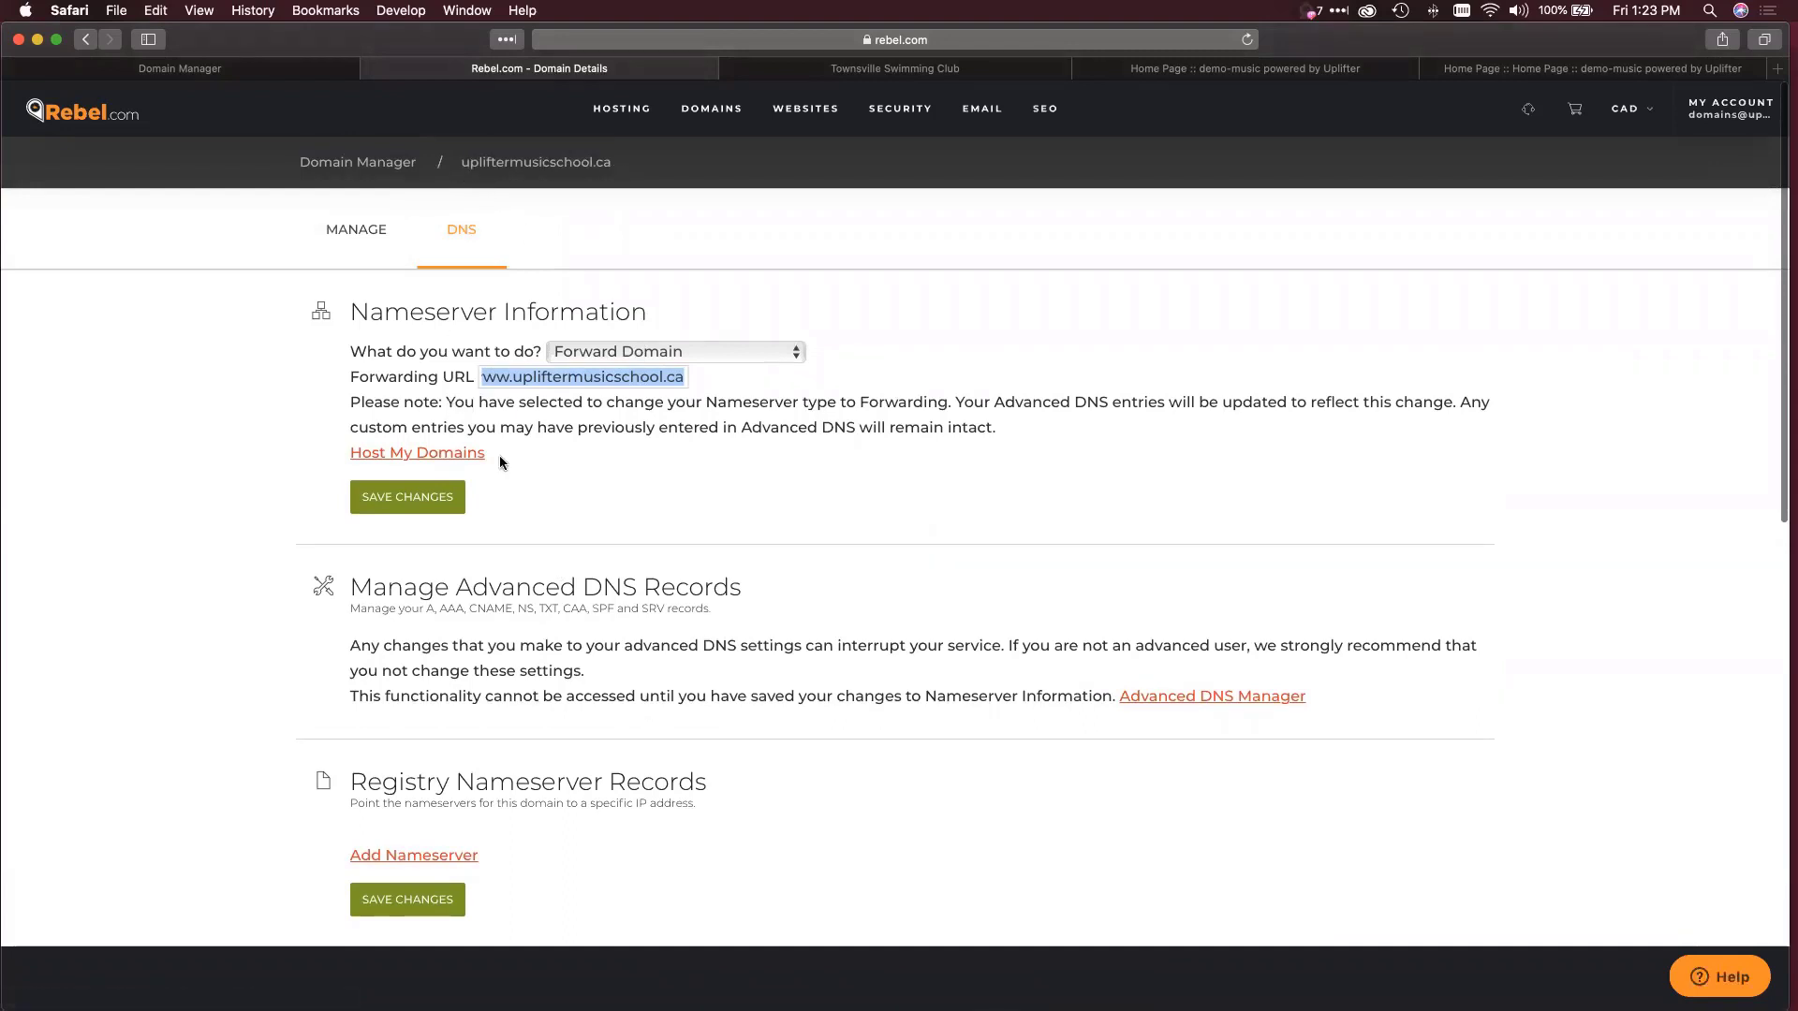
click(567, 377)
triple_click(567, 376)
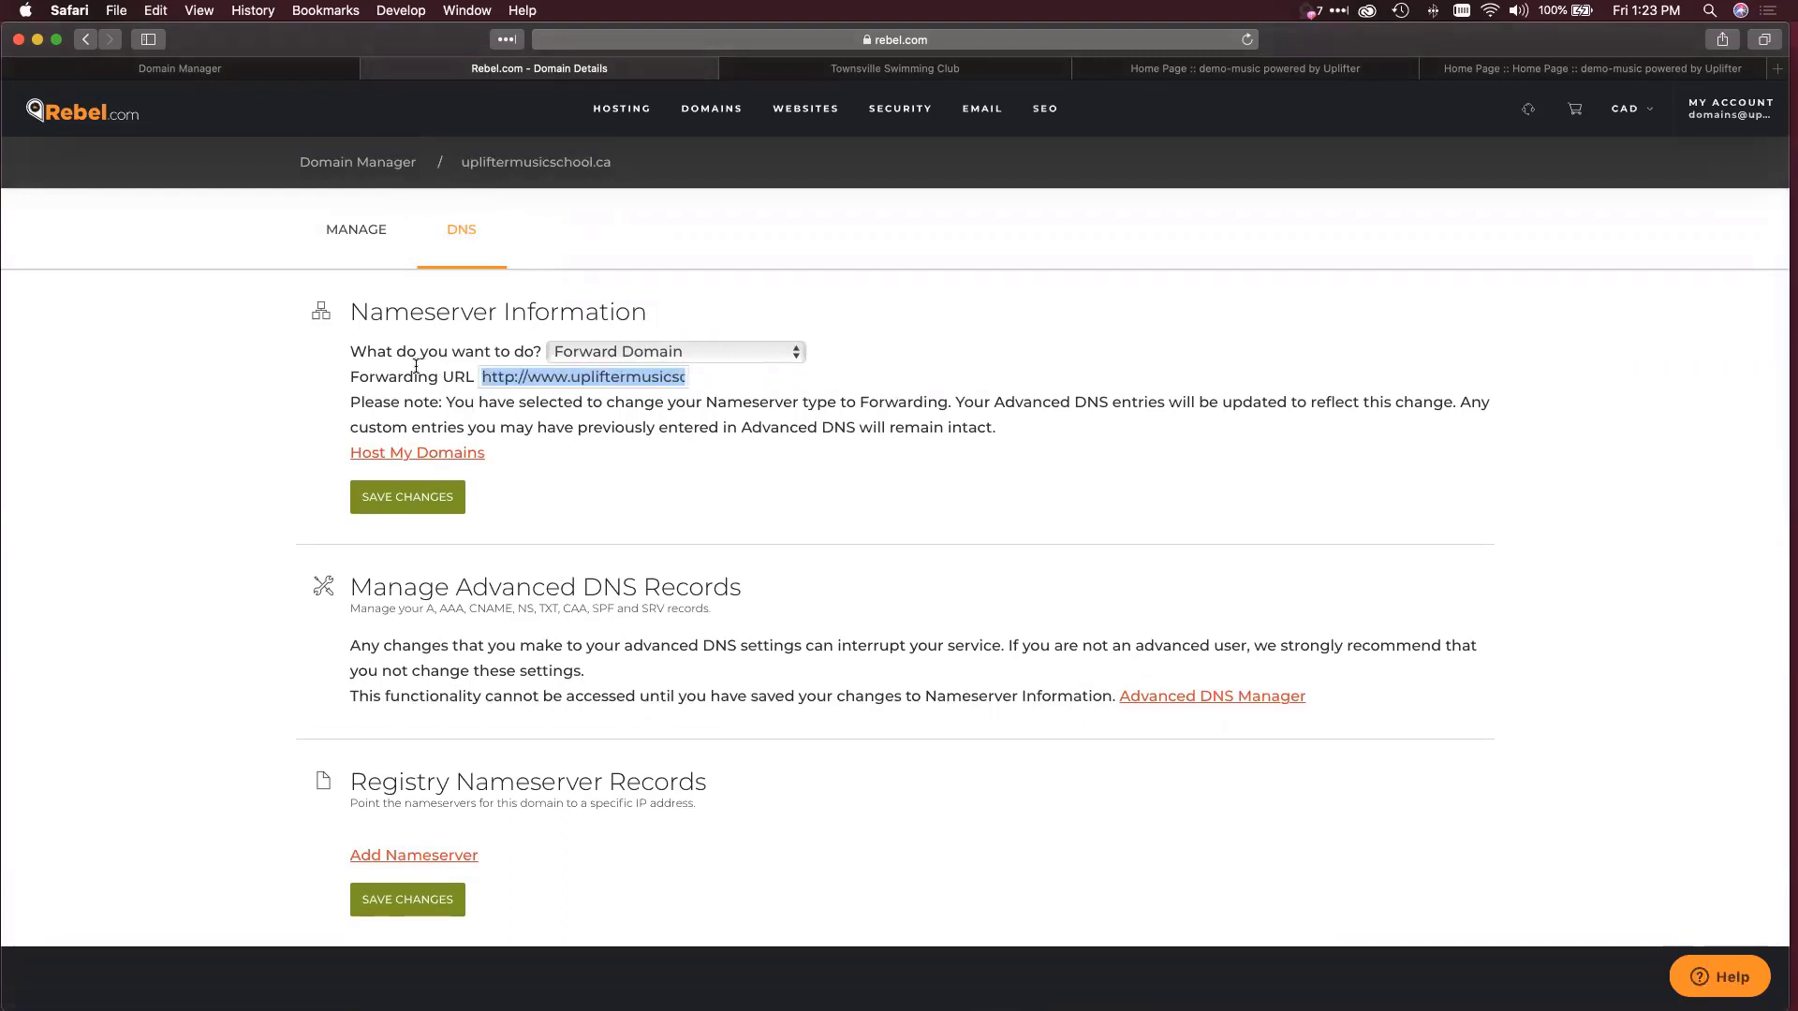
click(511, 494)
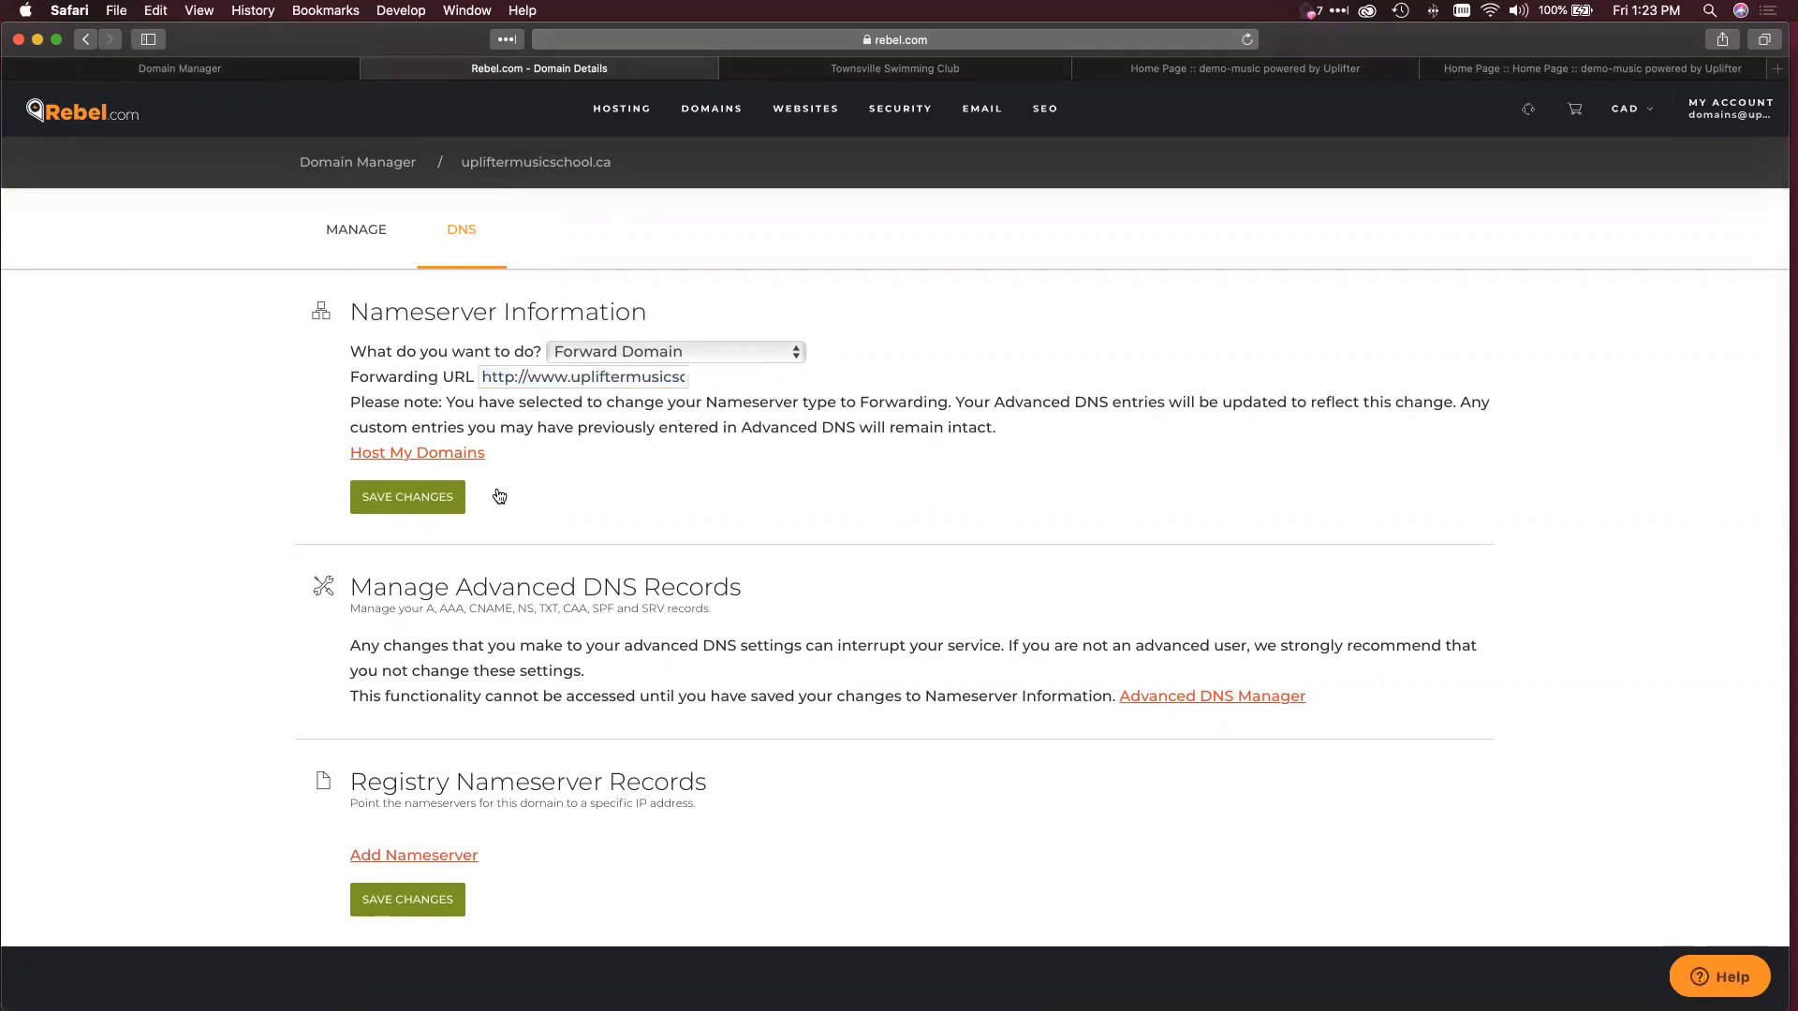
click(430, 499)
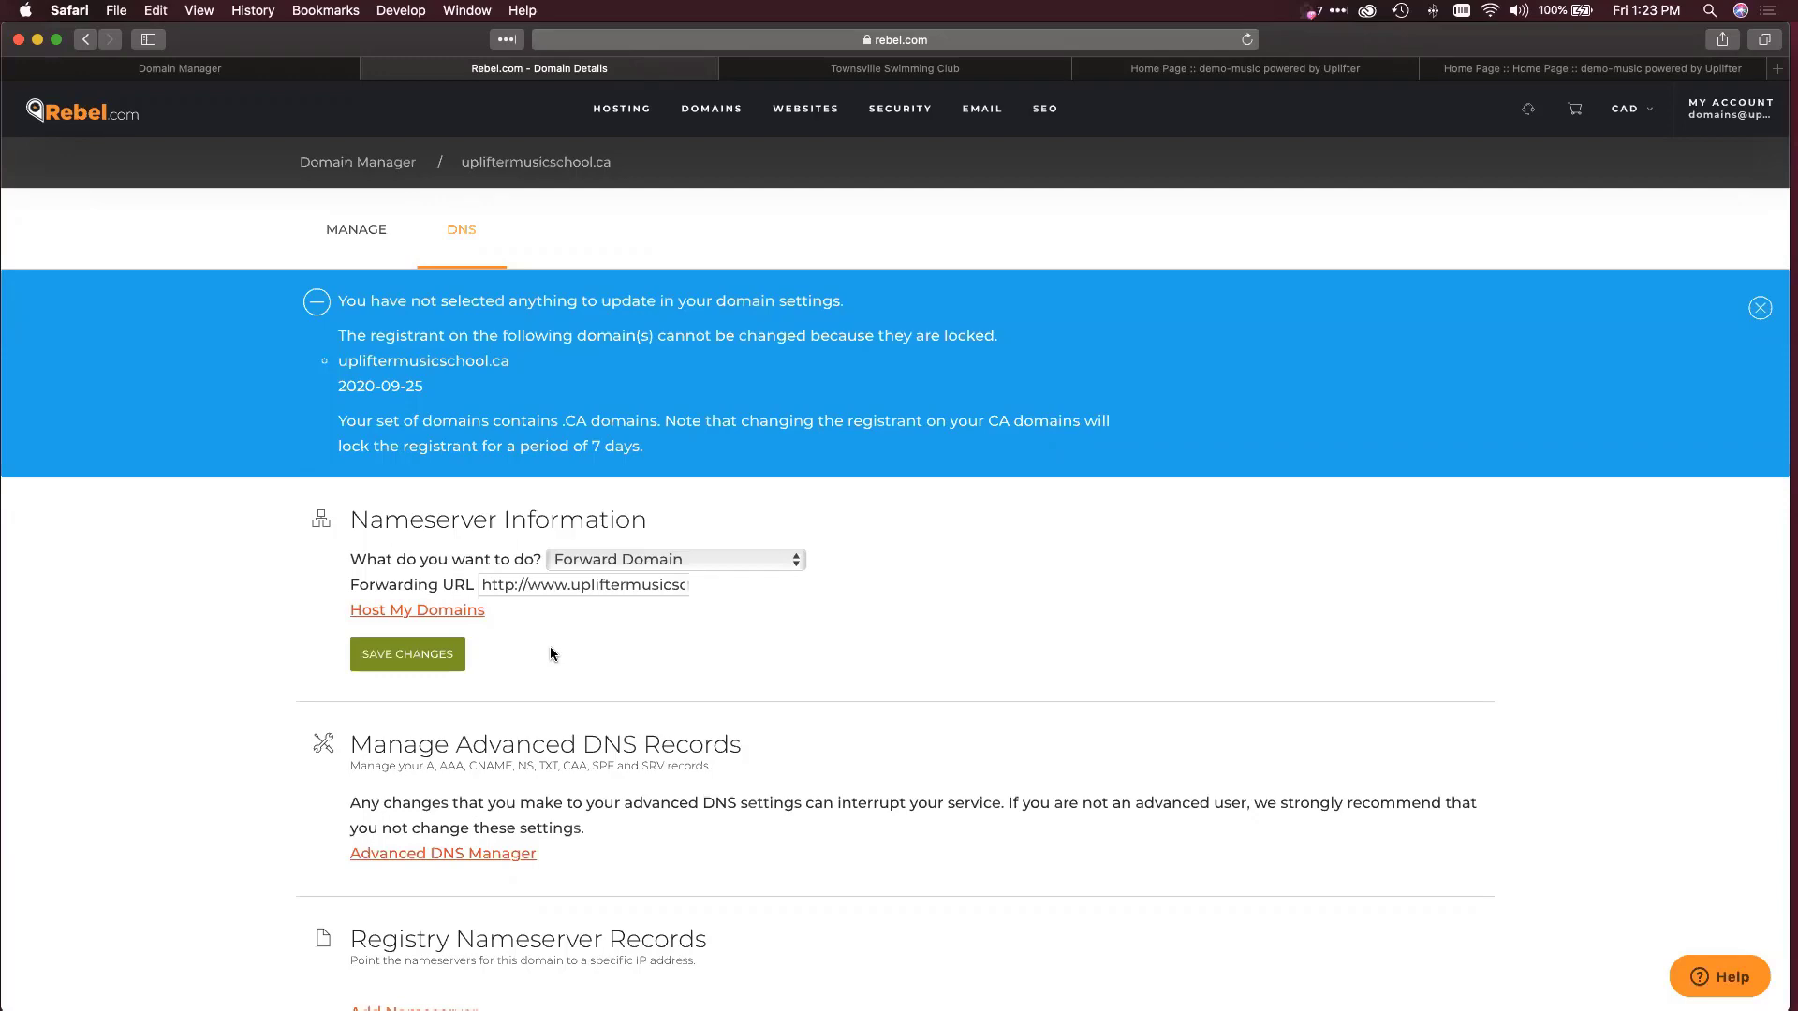
scroll(550, 652, down, 3)
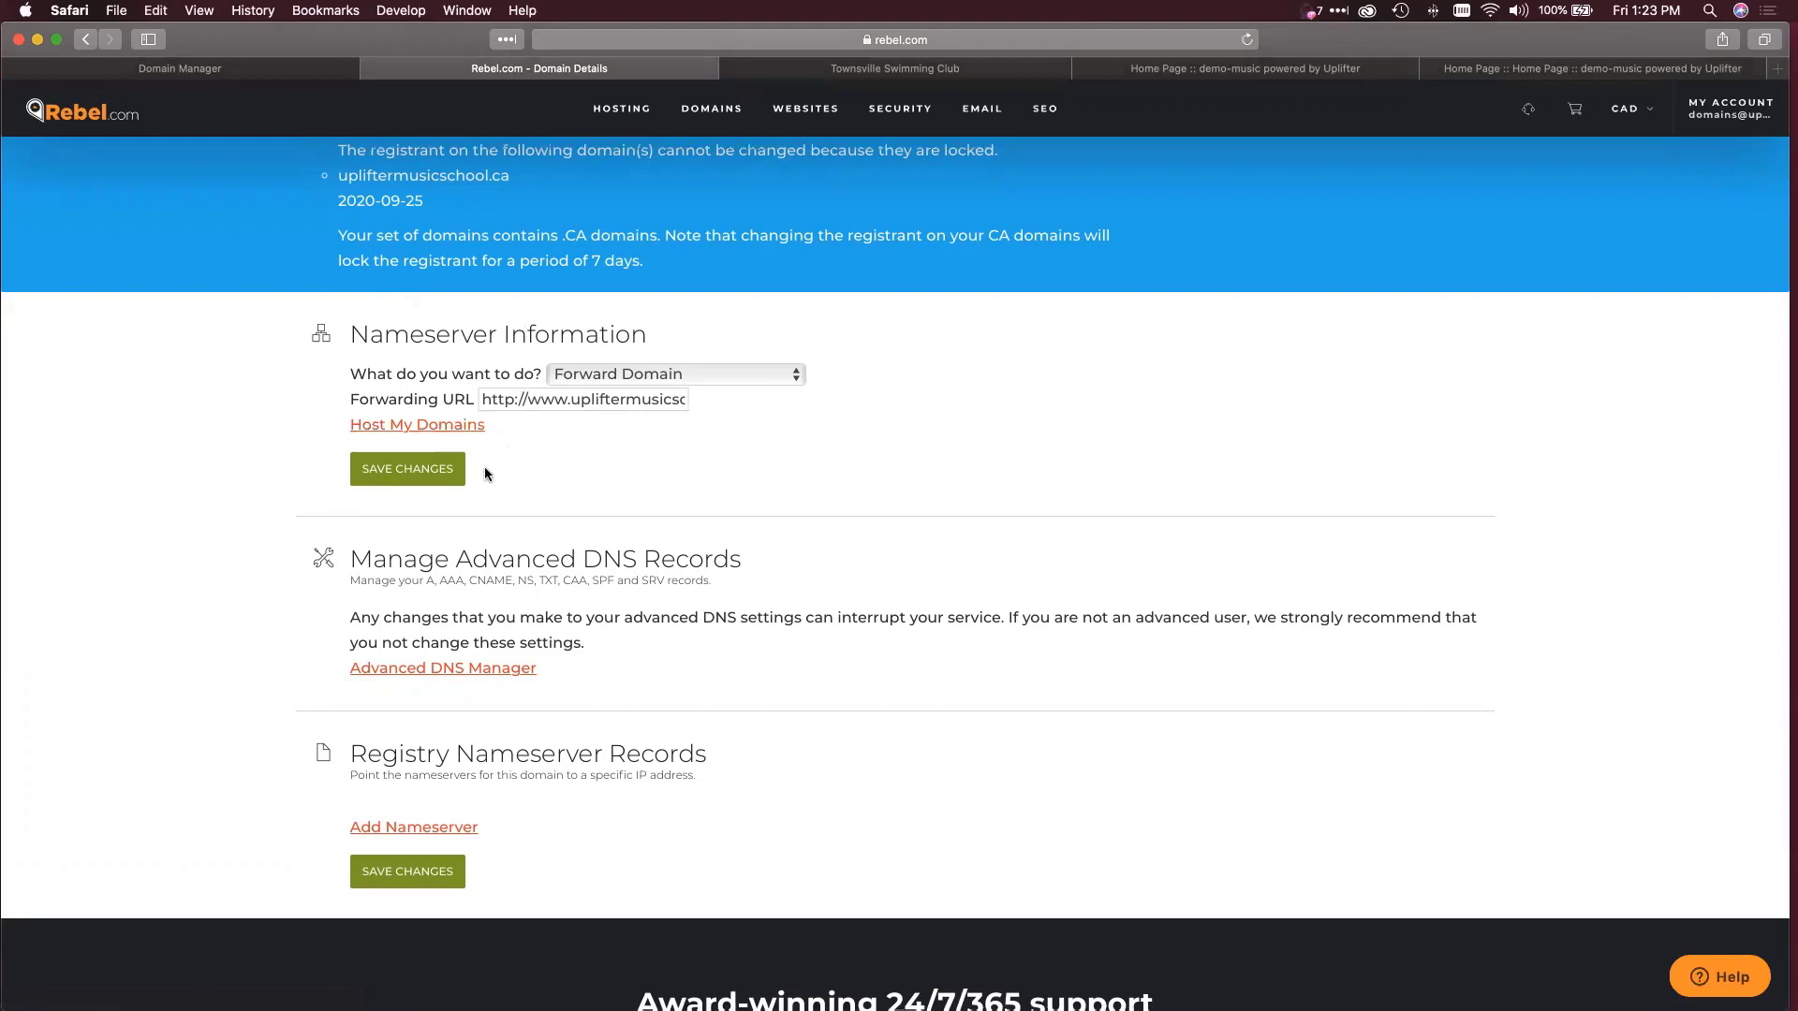
click(427, 668)
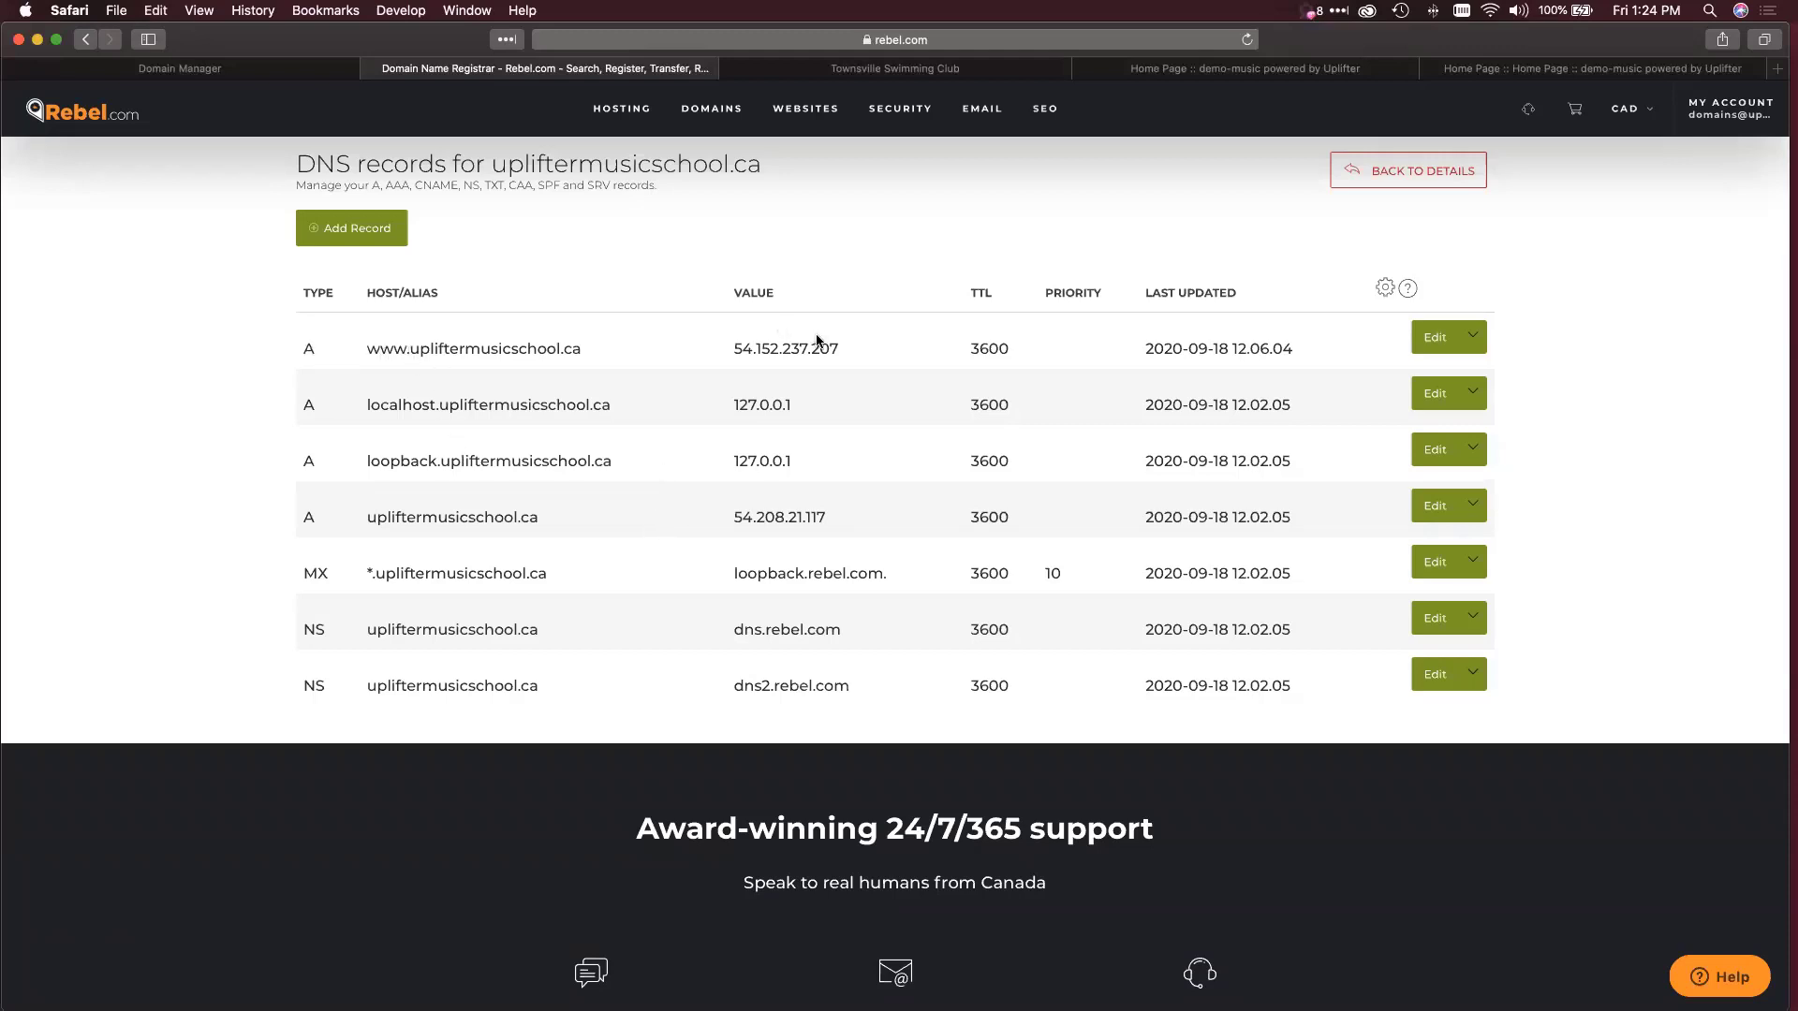
Inspect the A records, then delete the www A record pointing to 54.152.237.207.
double_click(306, 347)
drag(301, 514, 588, 518)
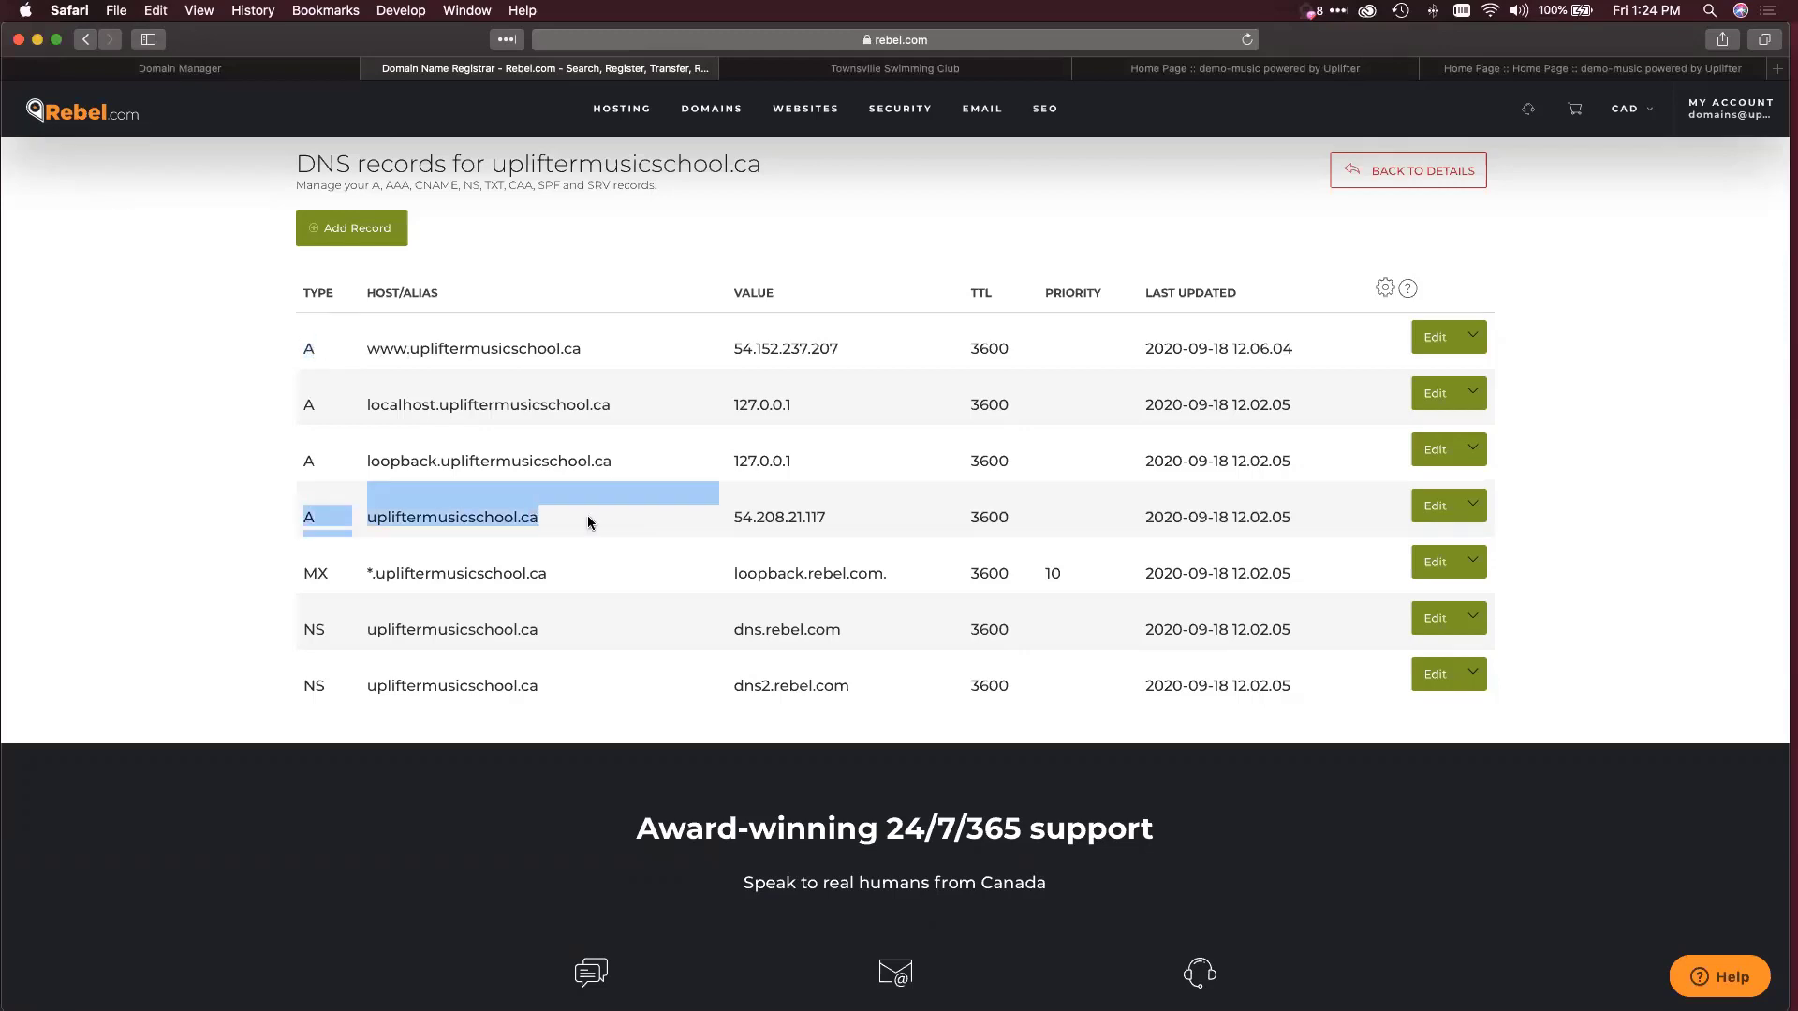
click(508, 519)
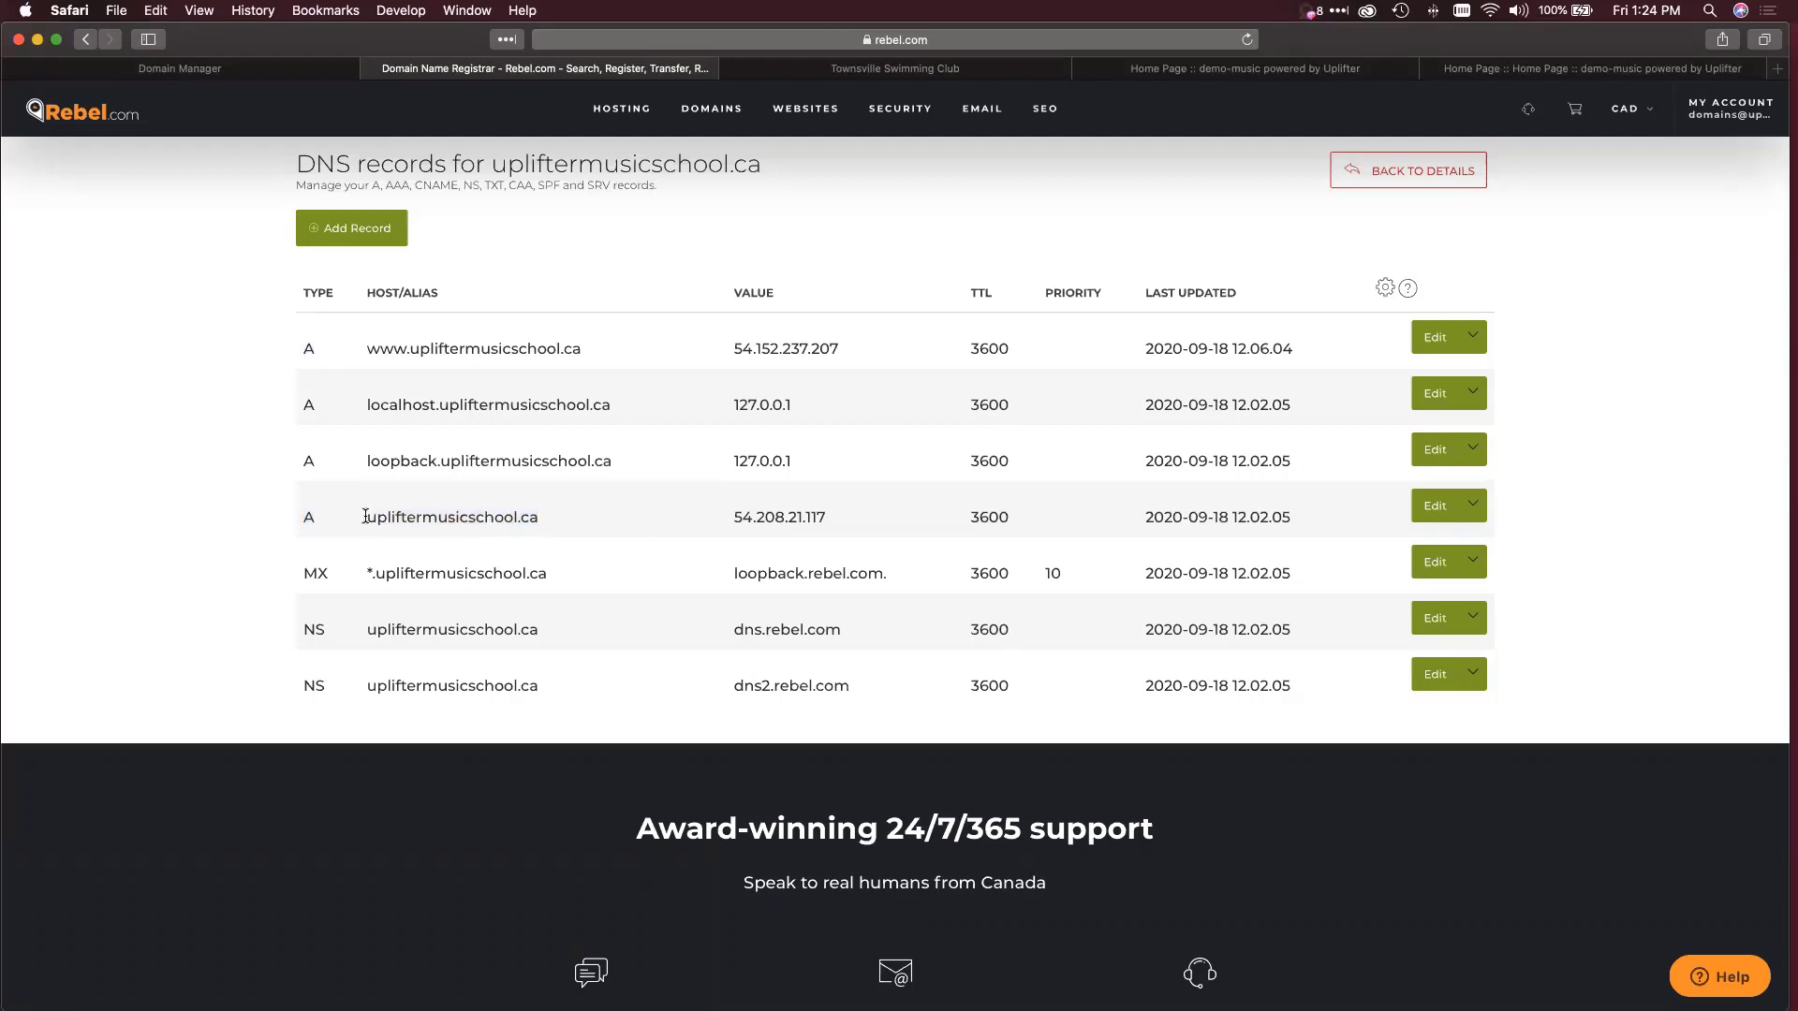
drag(364, 518, 540, 518)
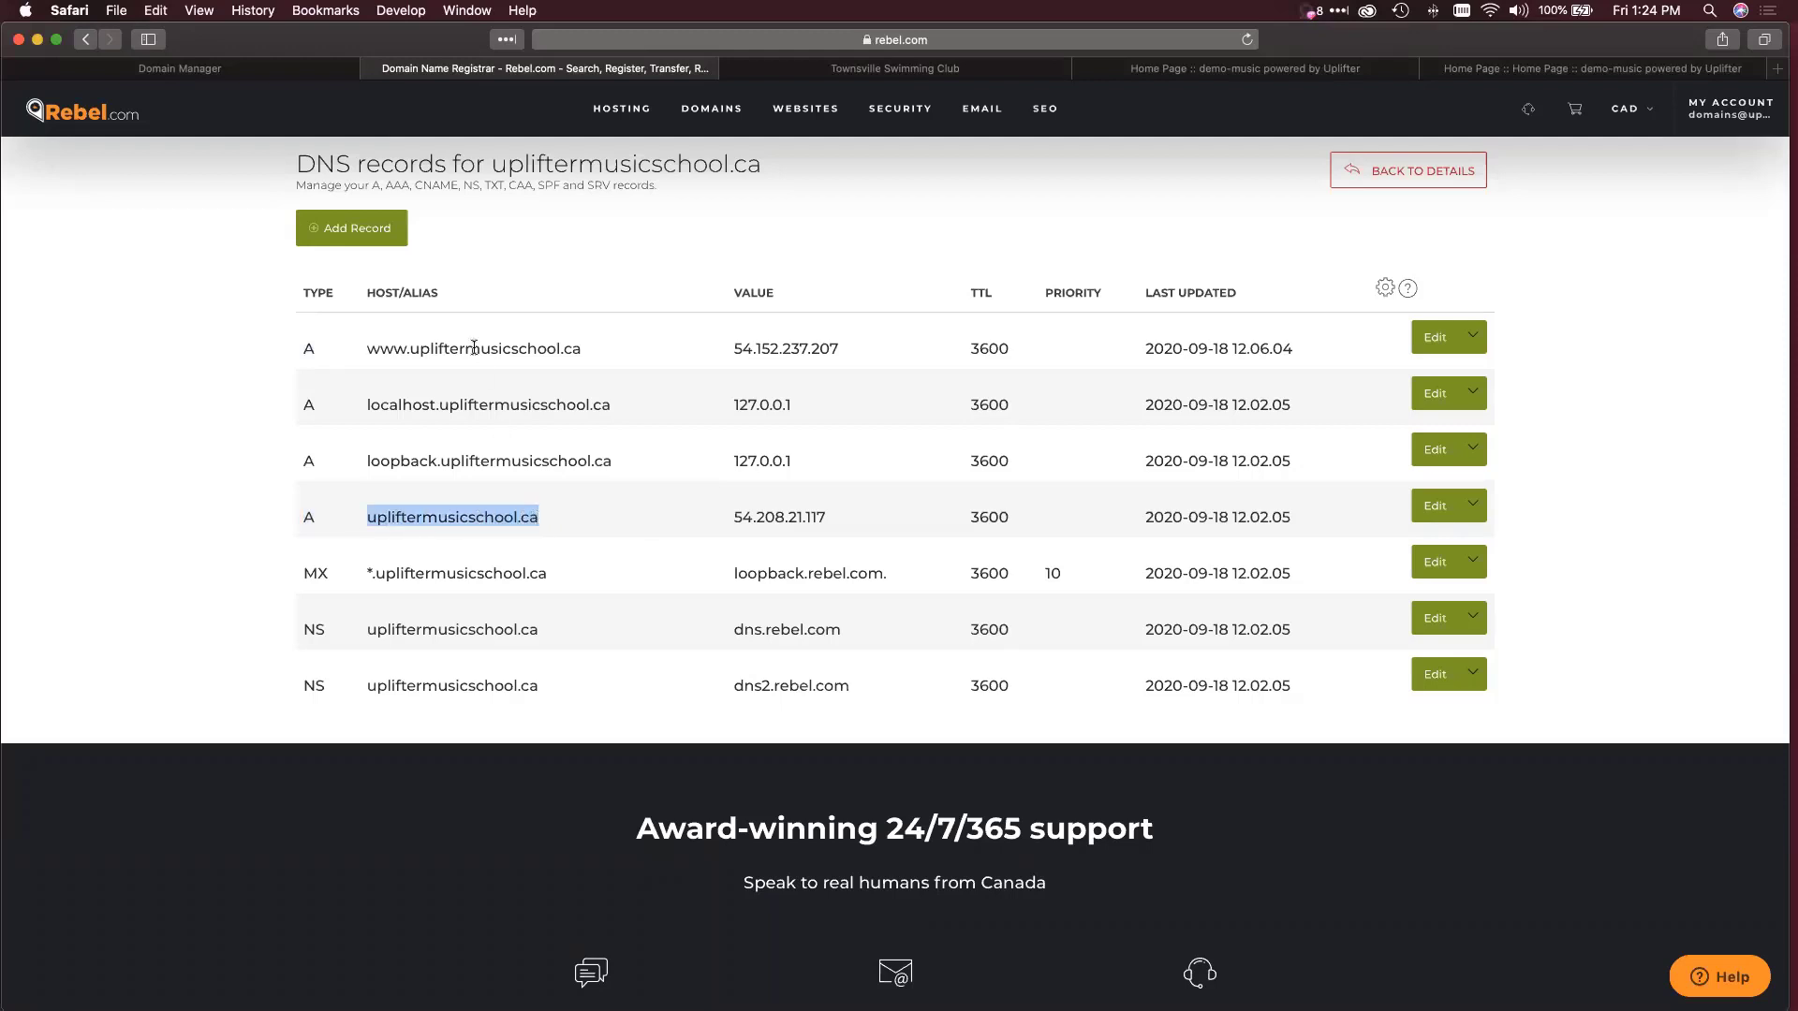
click(389, 345)
drag(363, 352, 592, 350)
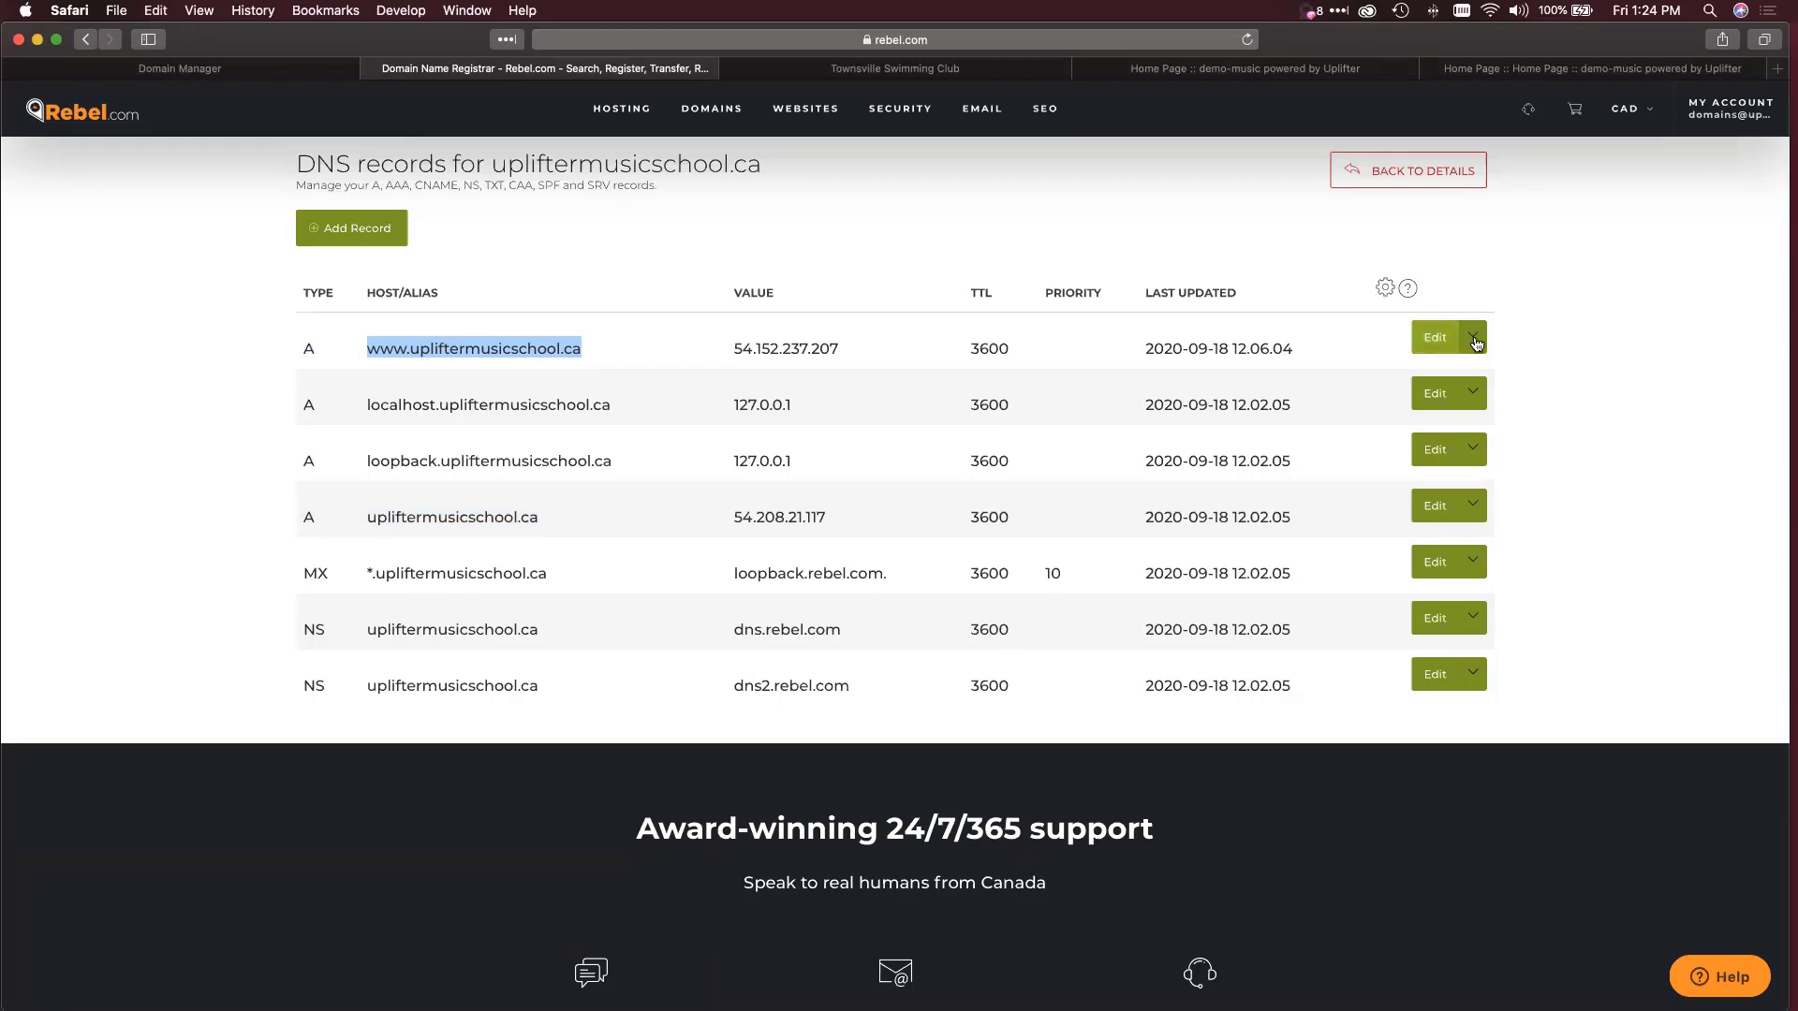
click(1472, 339)
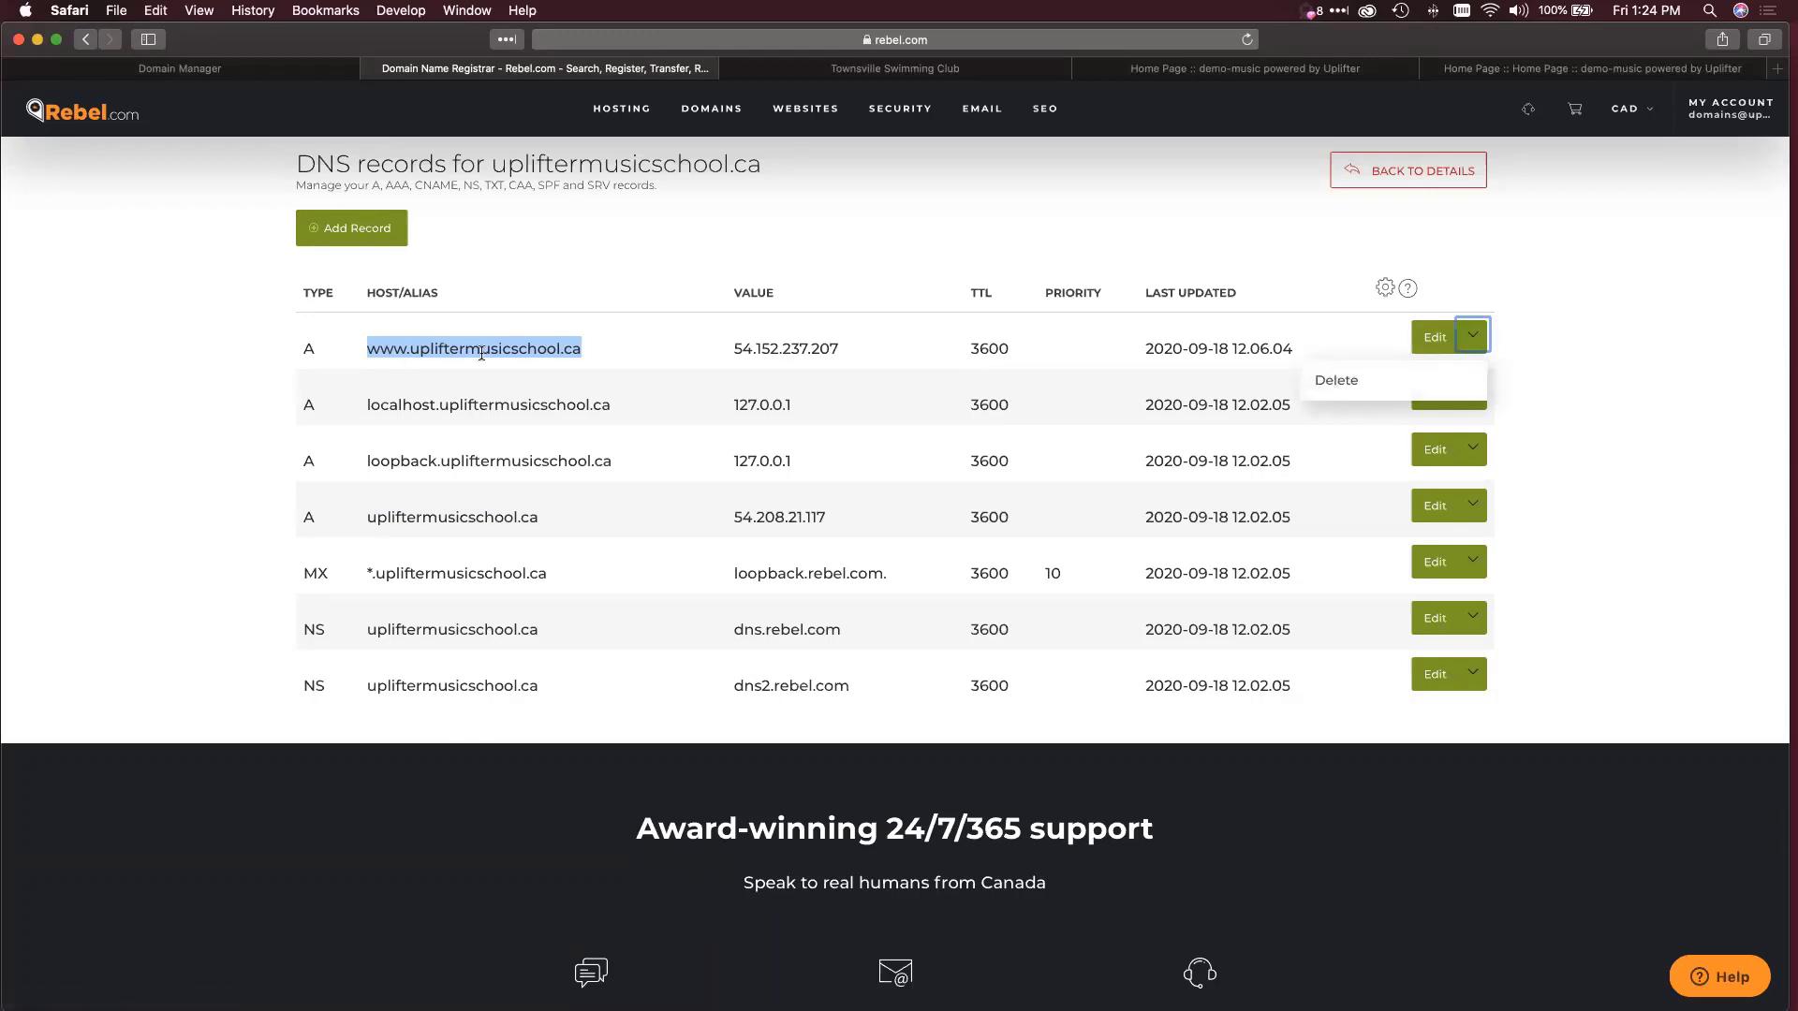
click(1328, 378)
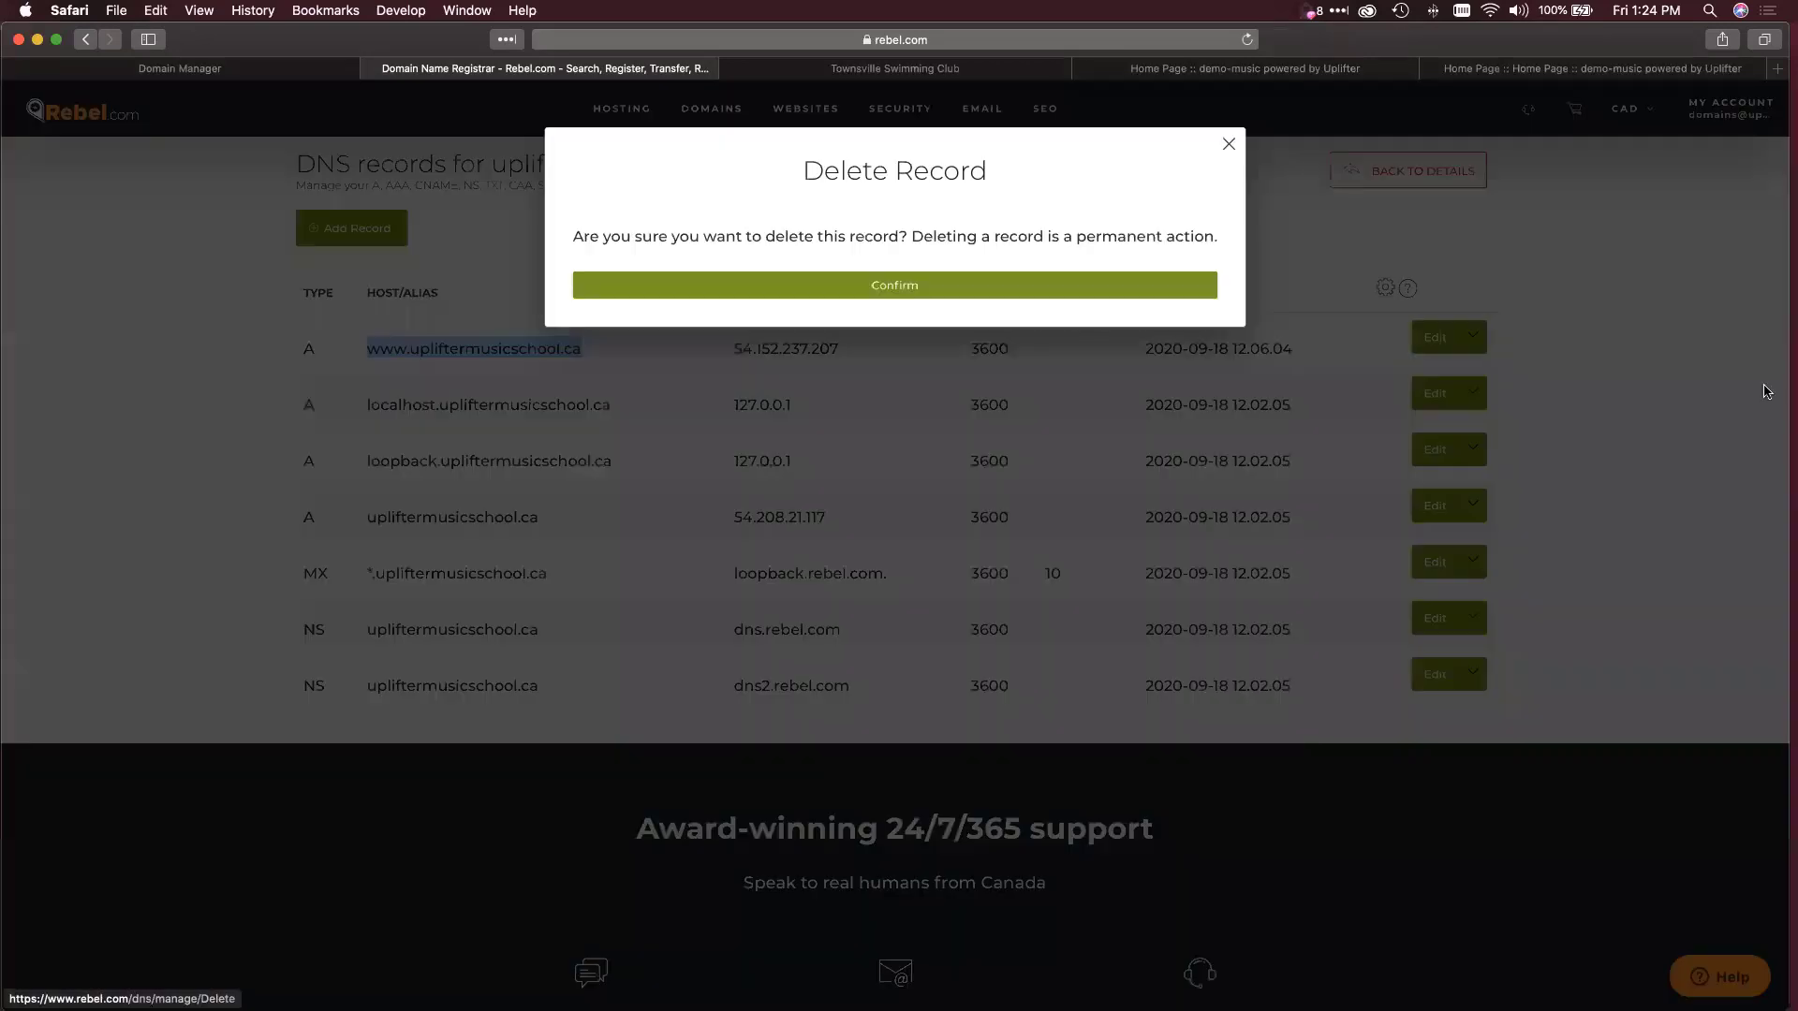
click(980, 289)
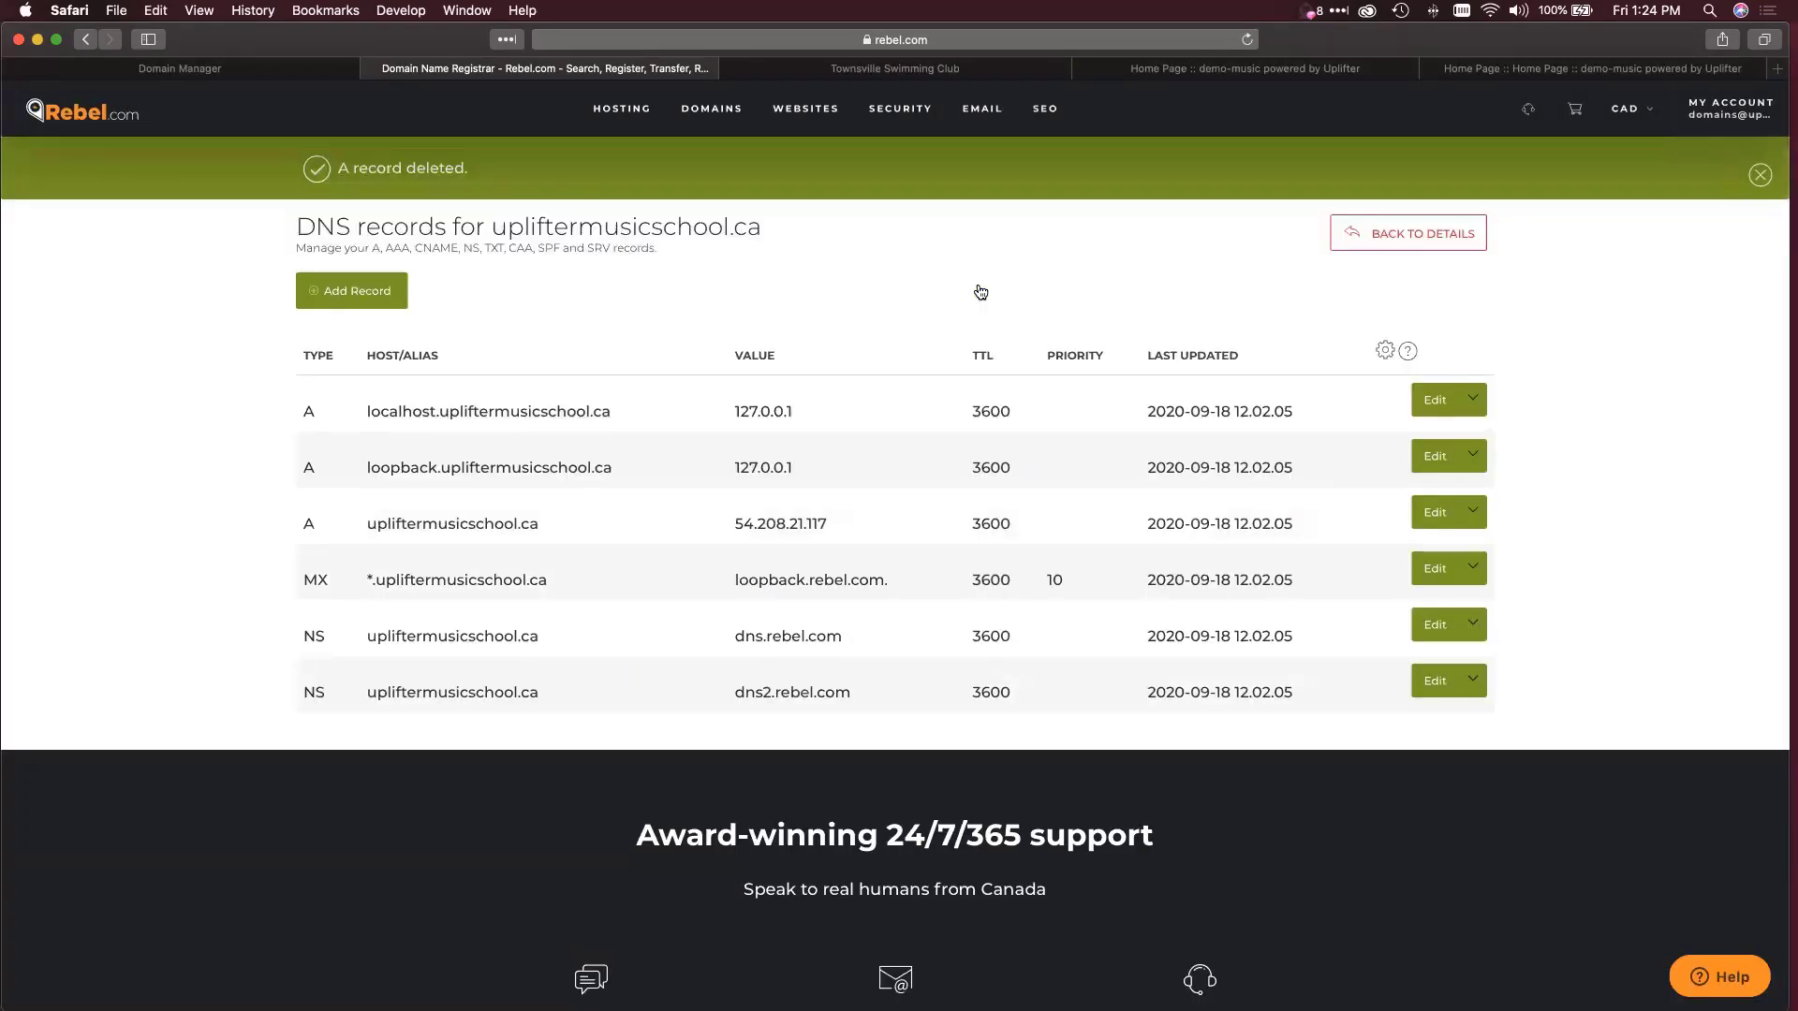
Add a new DNS record of type CNAME with www as its alias.
click(374, 301)
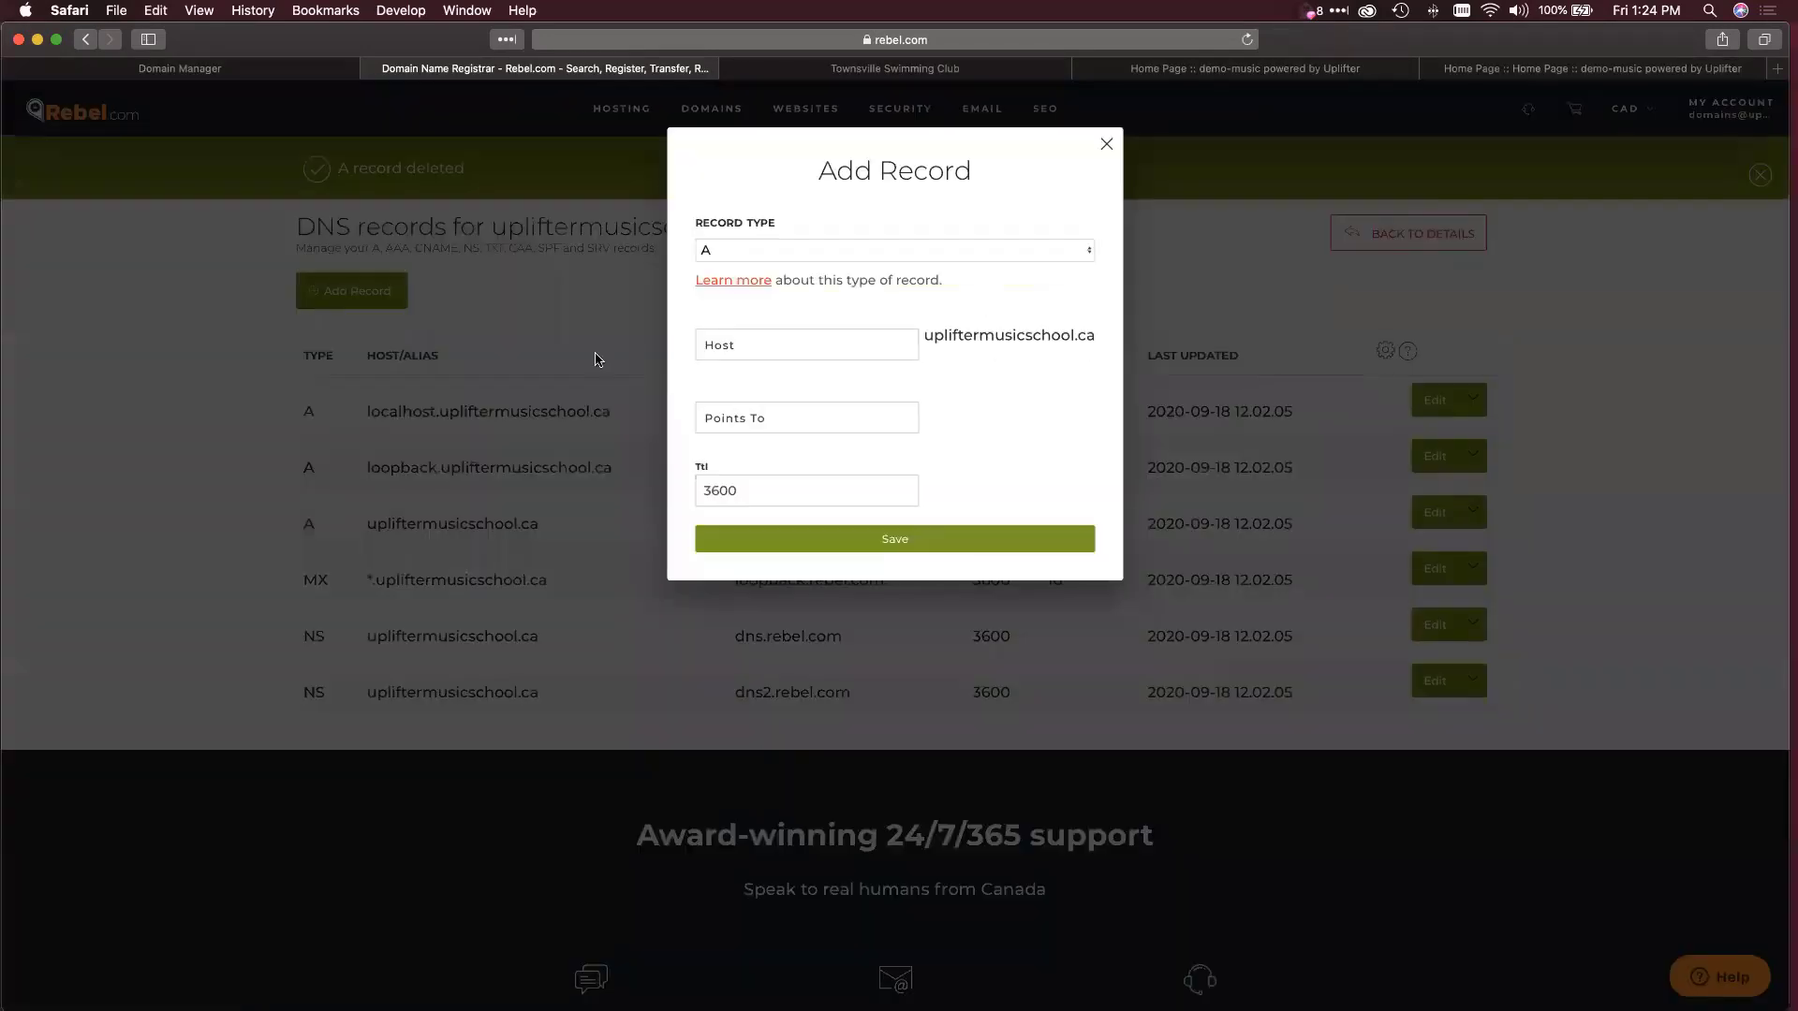
click(800, 250)
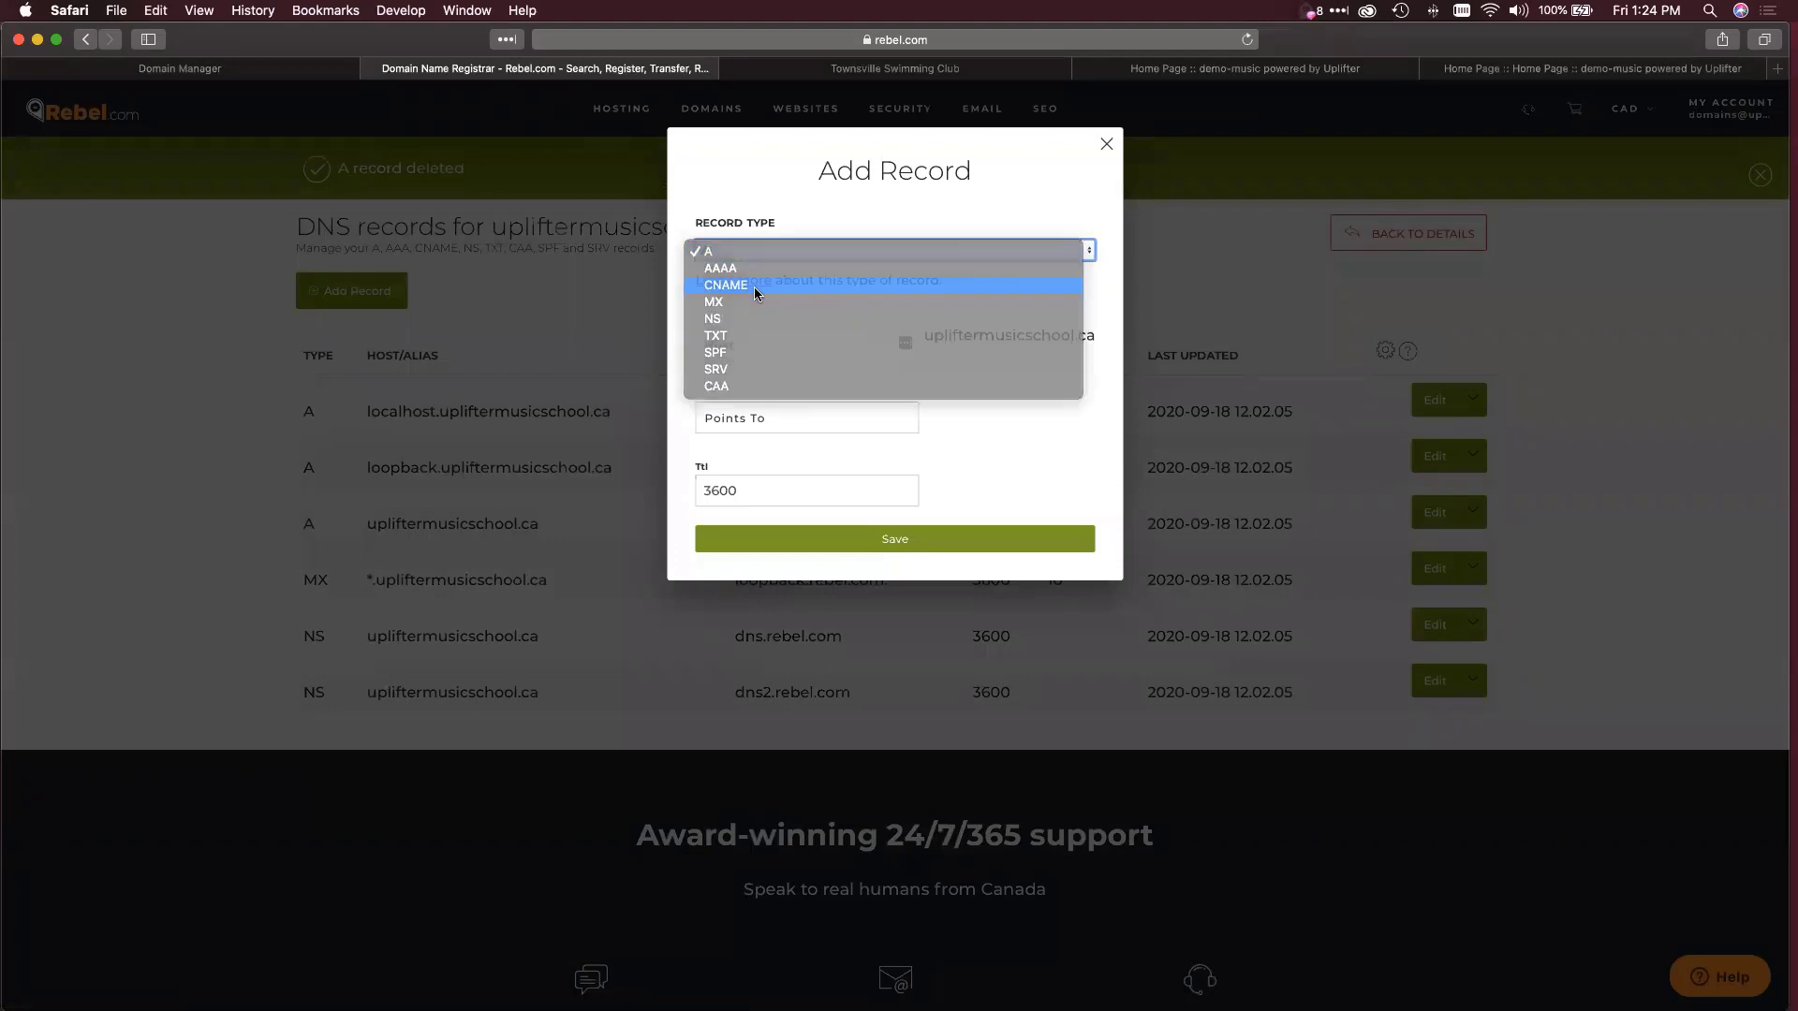
click(754, 286)
click(698, 339)
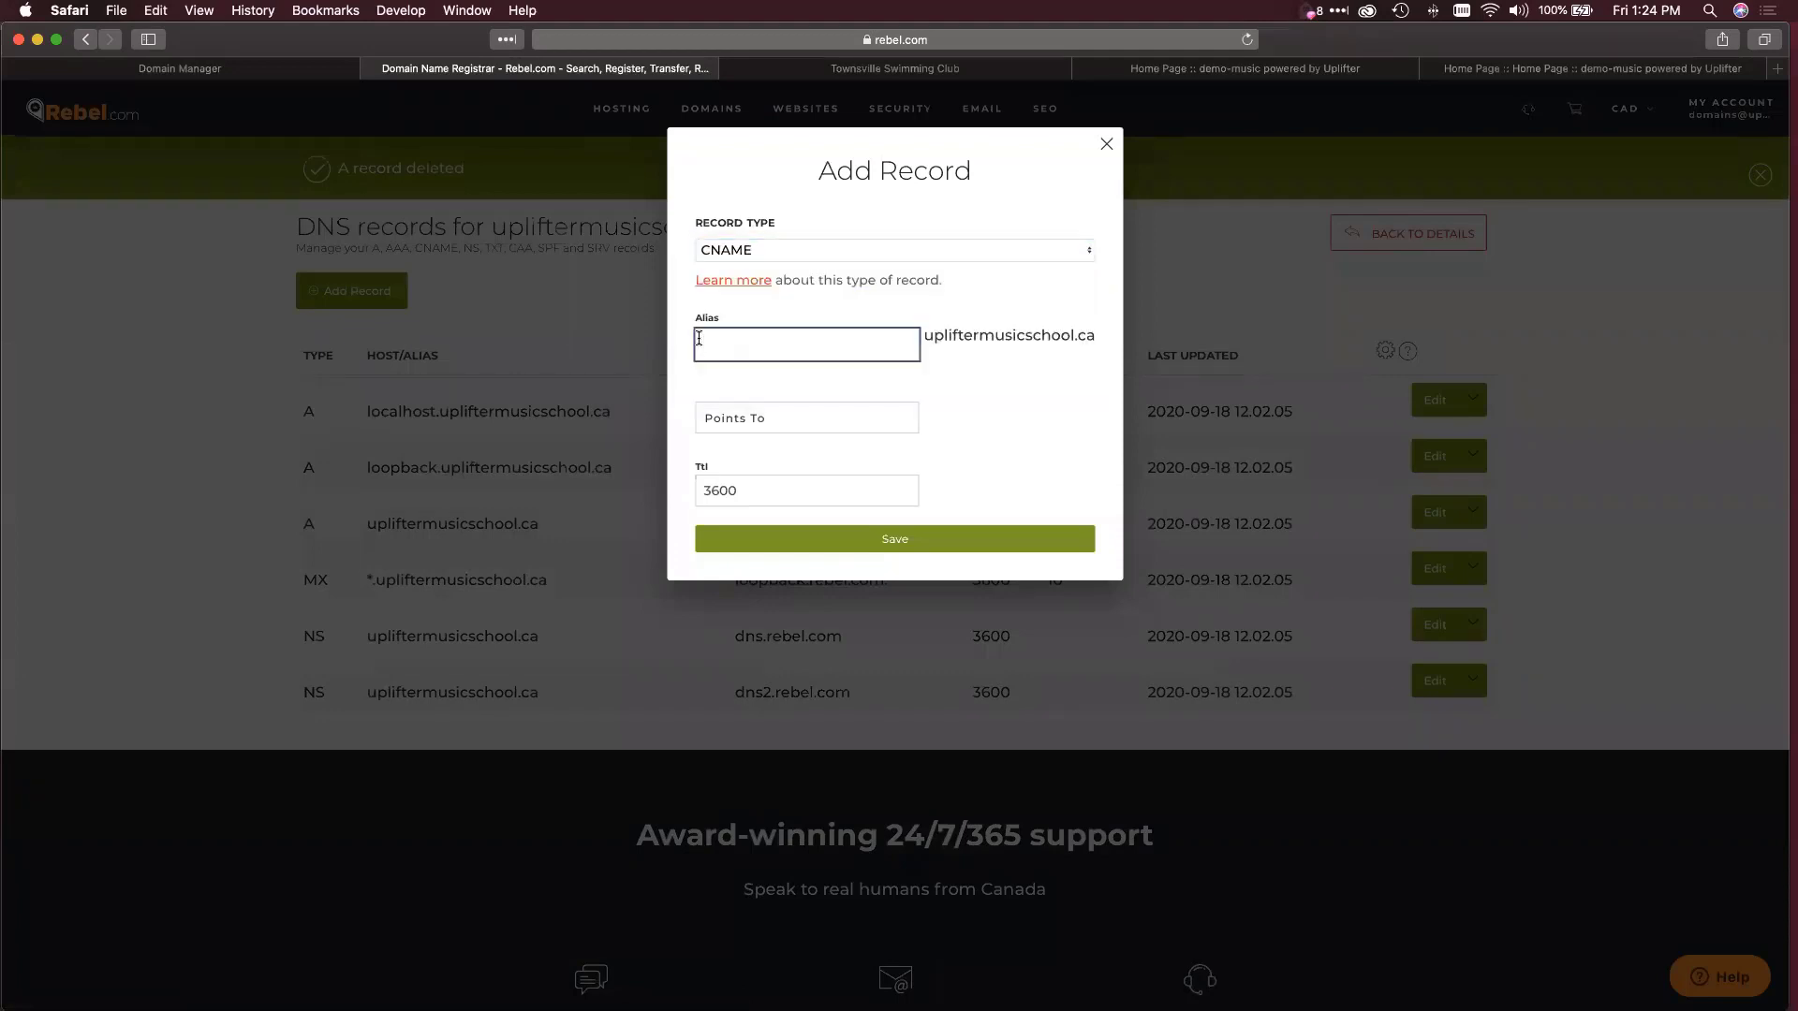
text(www)
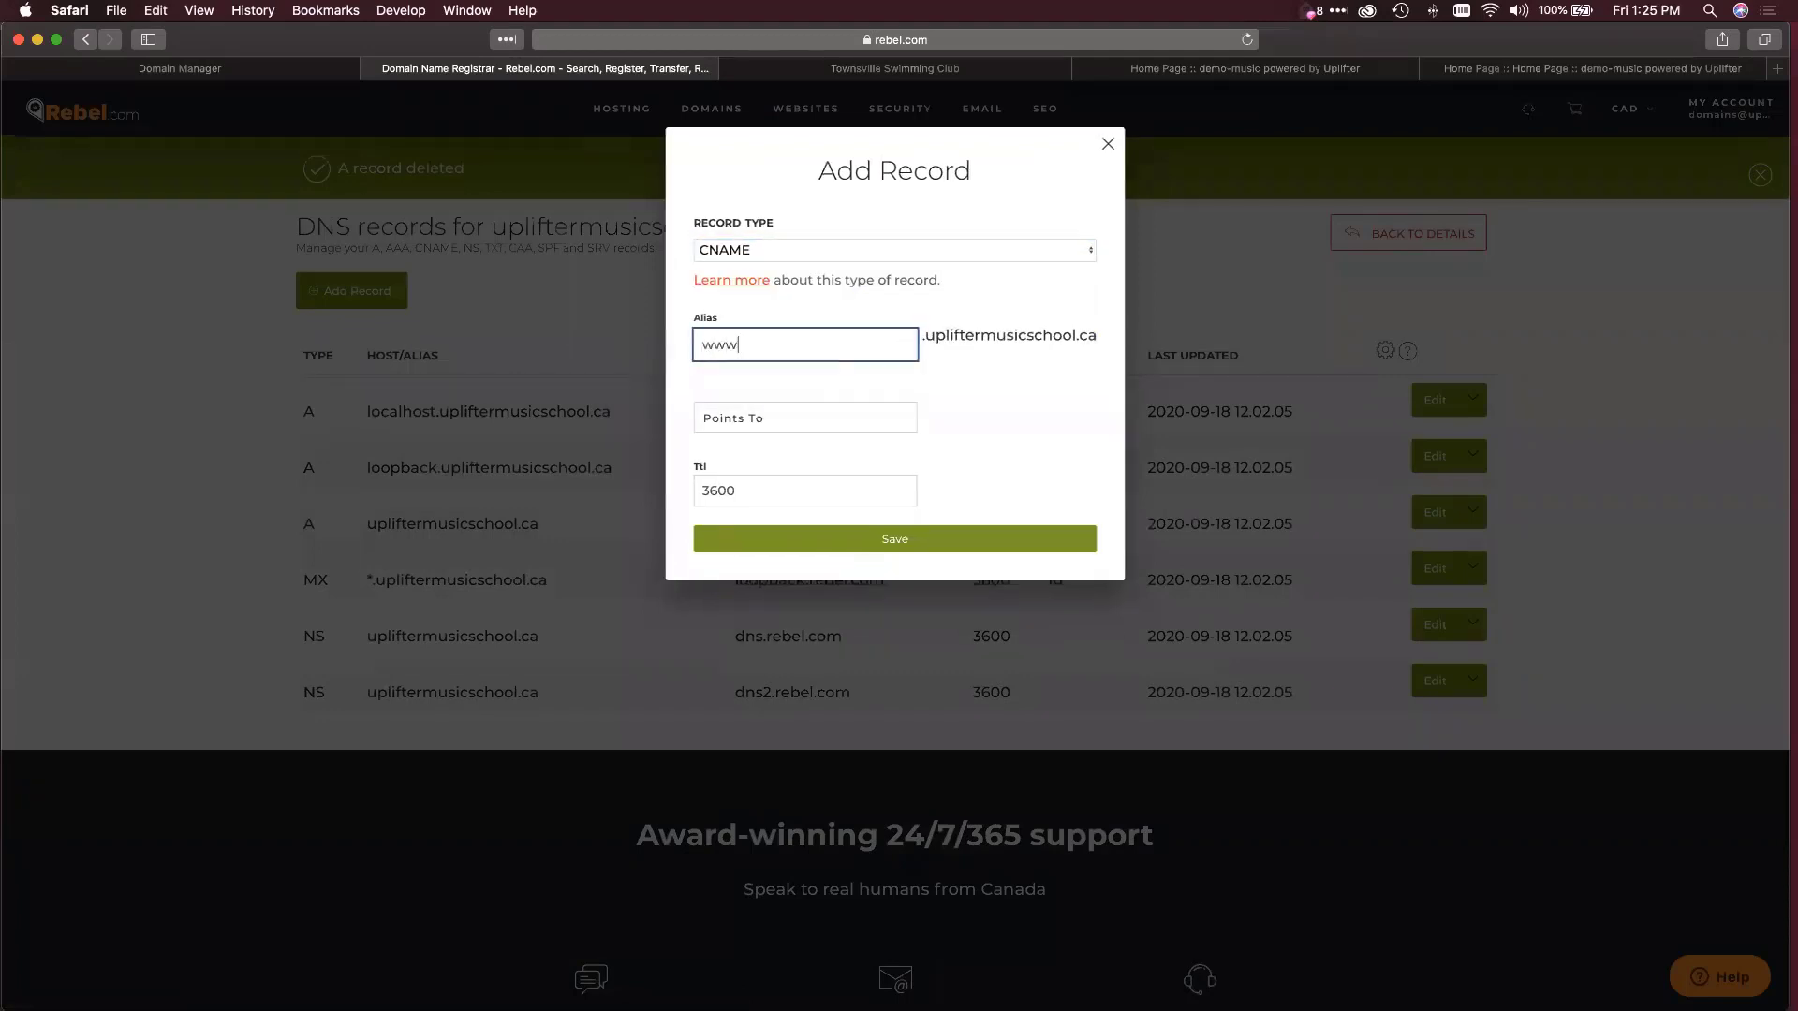
click(1009, 363)
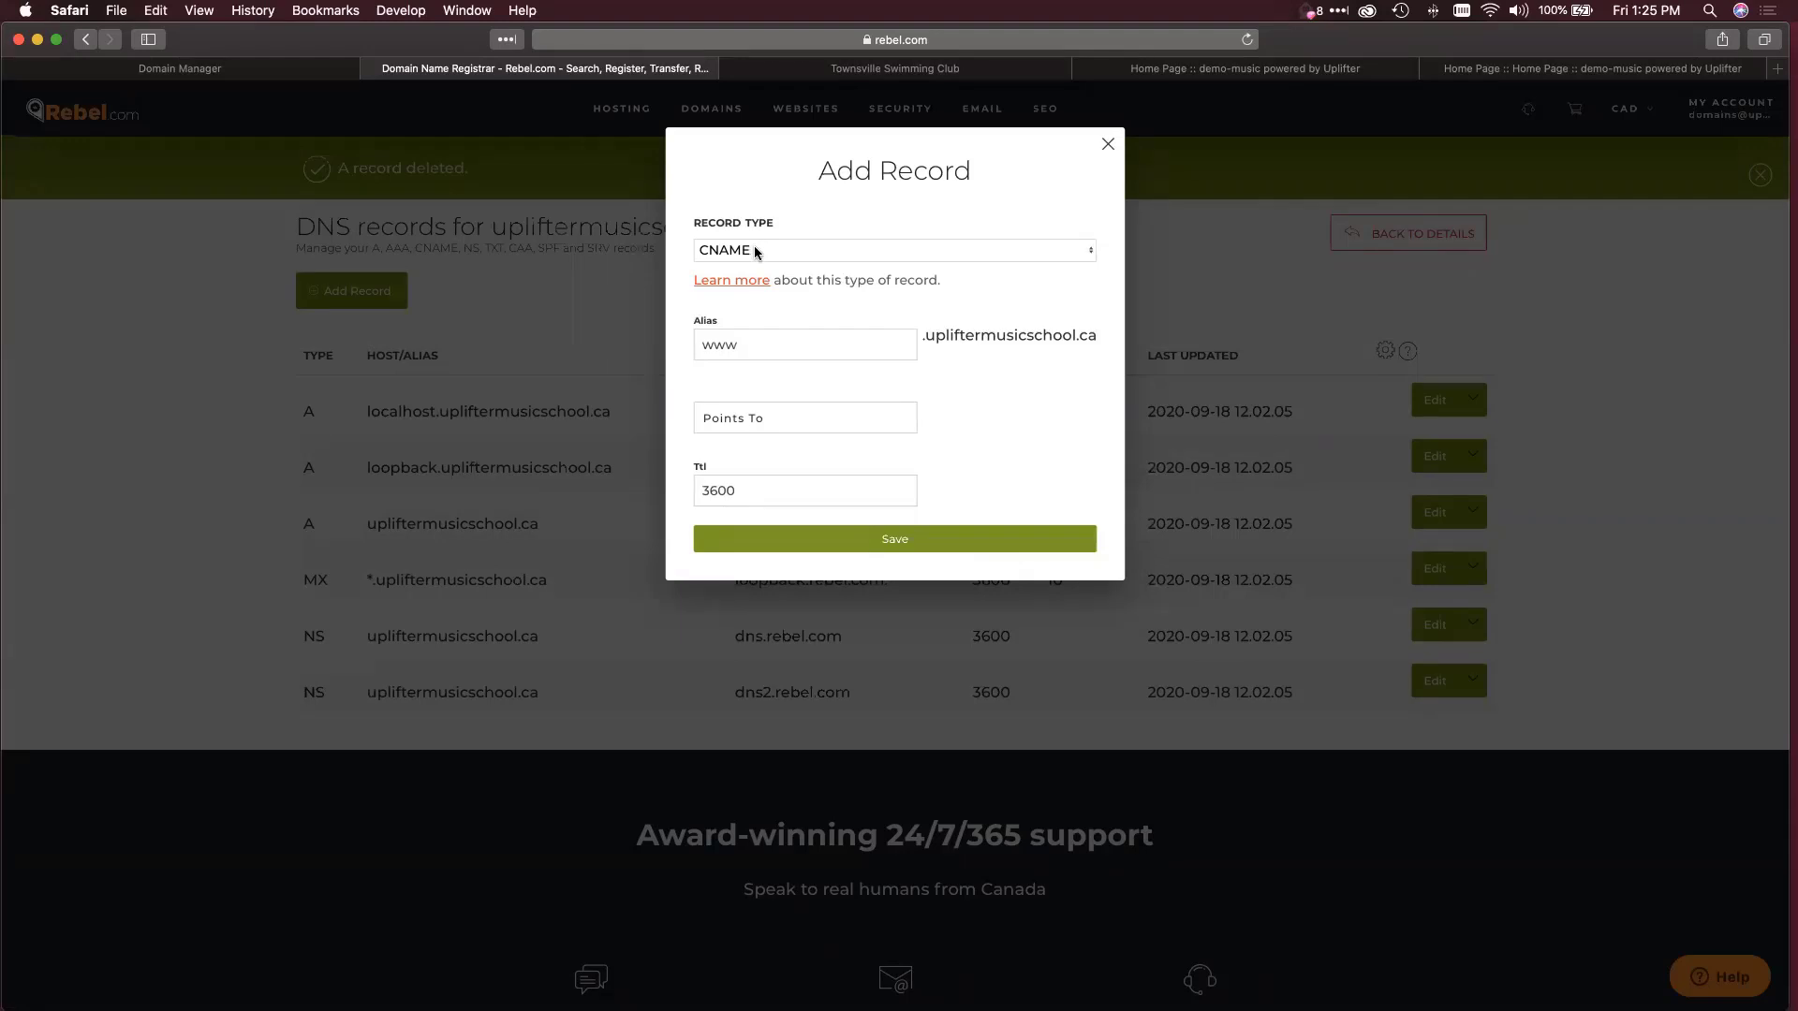
Point the www CNAME to demo-music.uplifterinc.com, save it, and return to the demo-music tab.
click(749, 345)
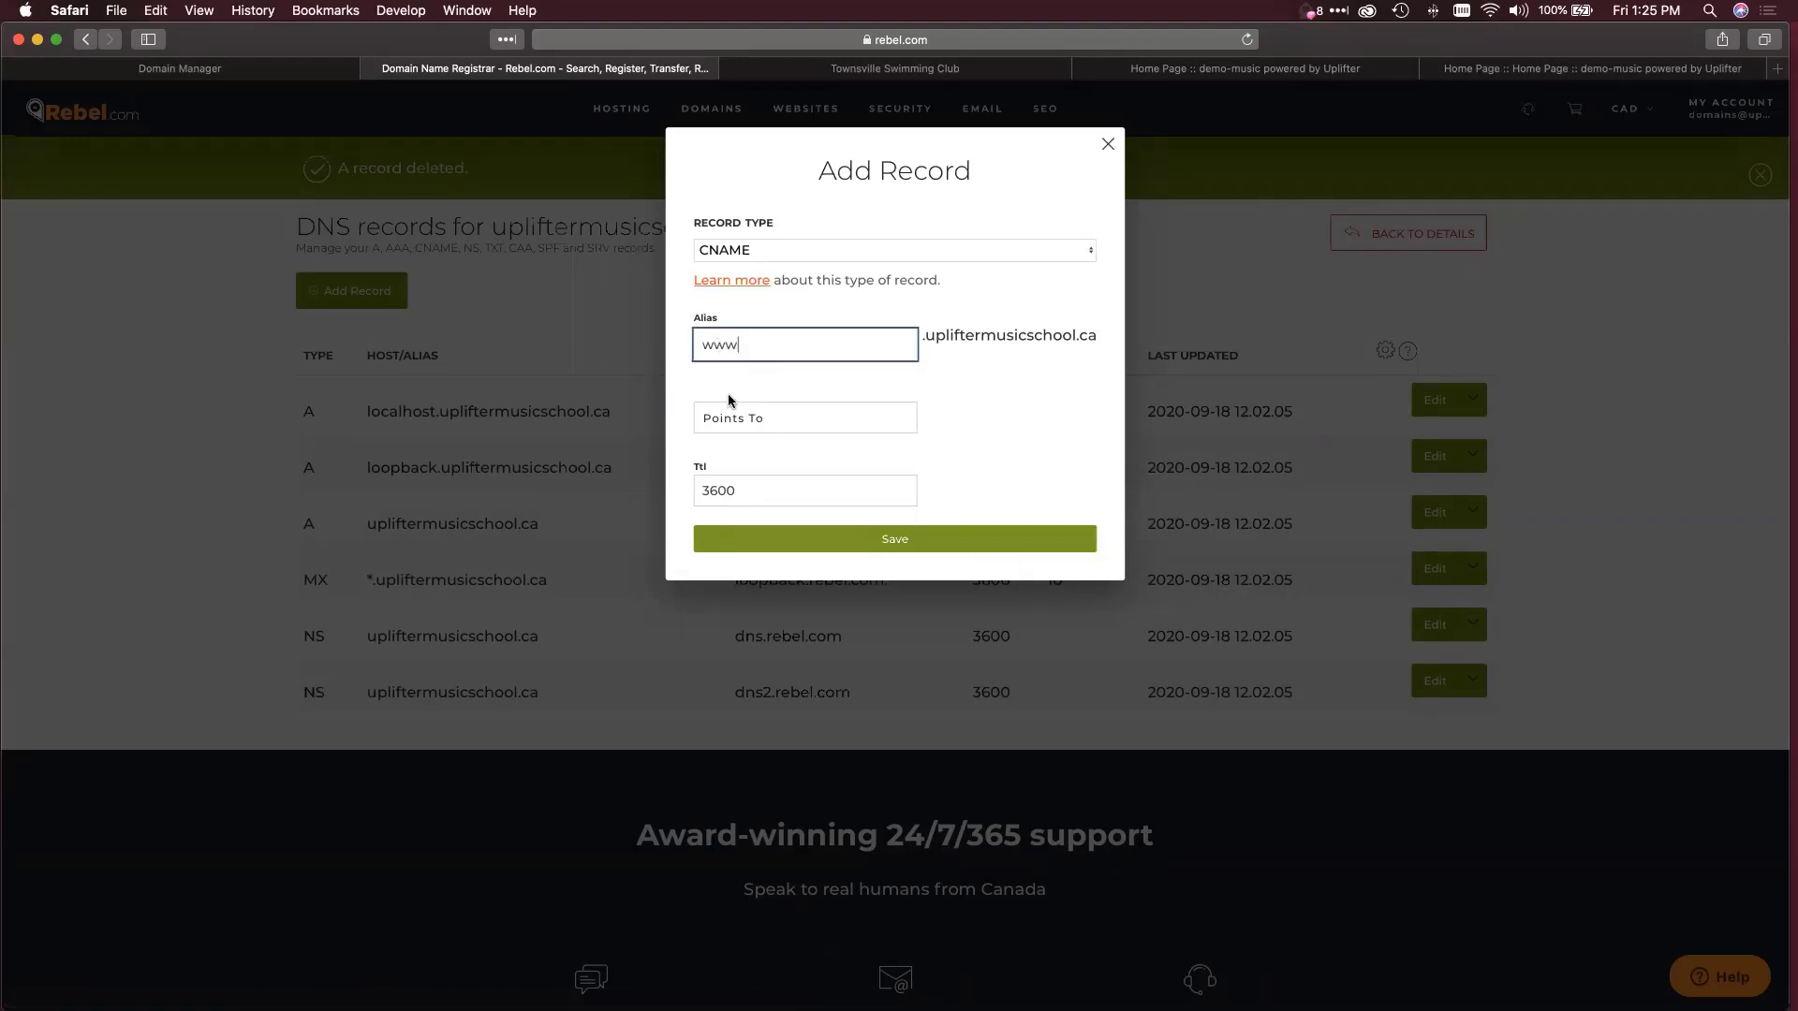
click(772, 421)
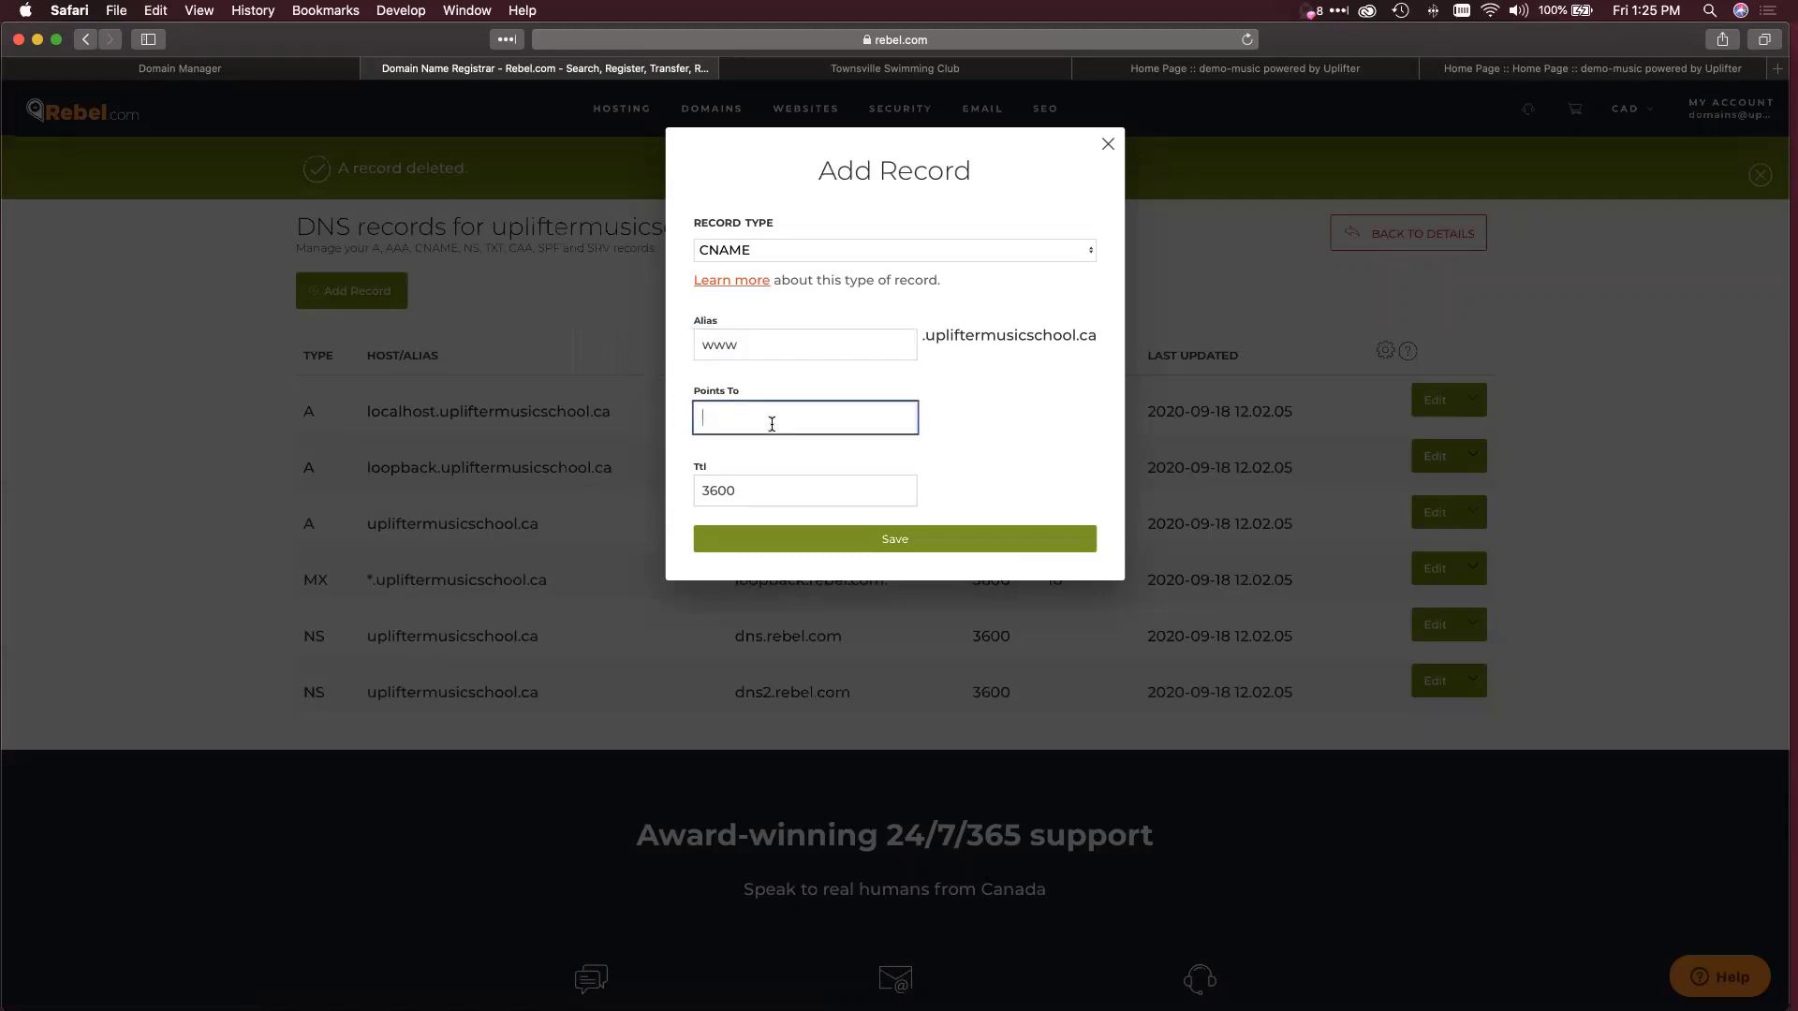
text(demo-mu)
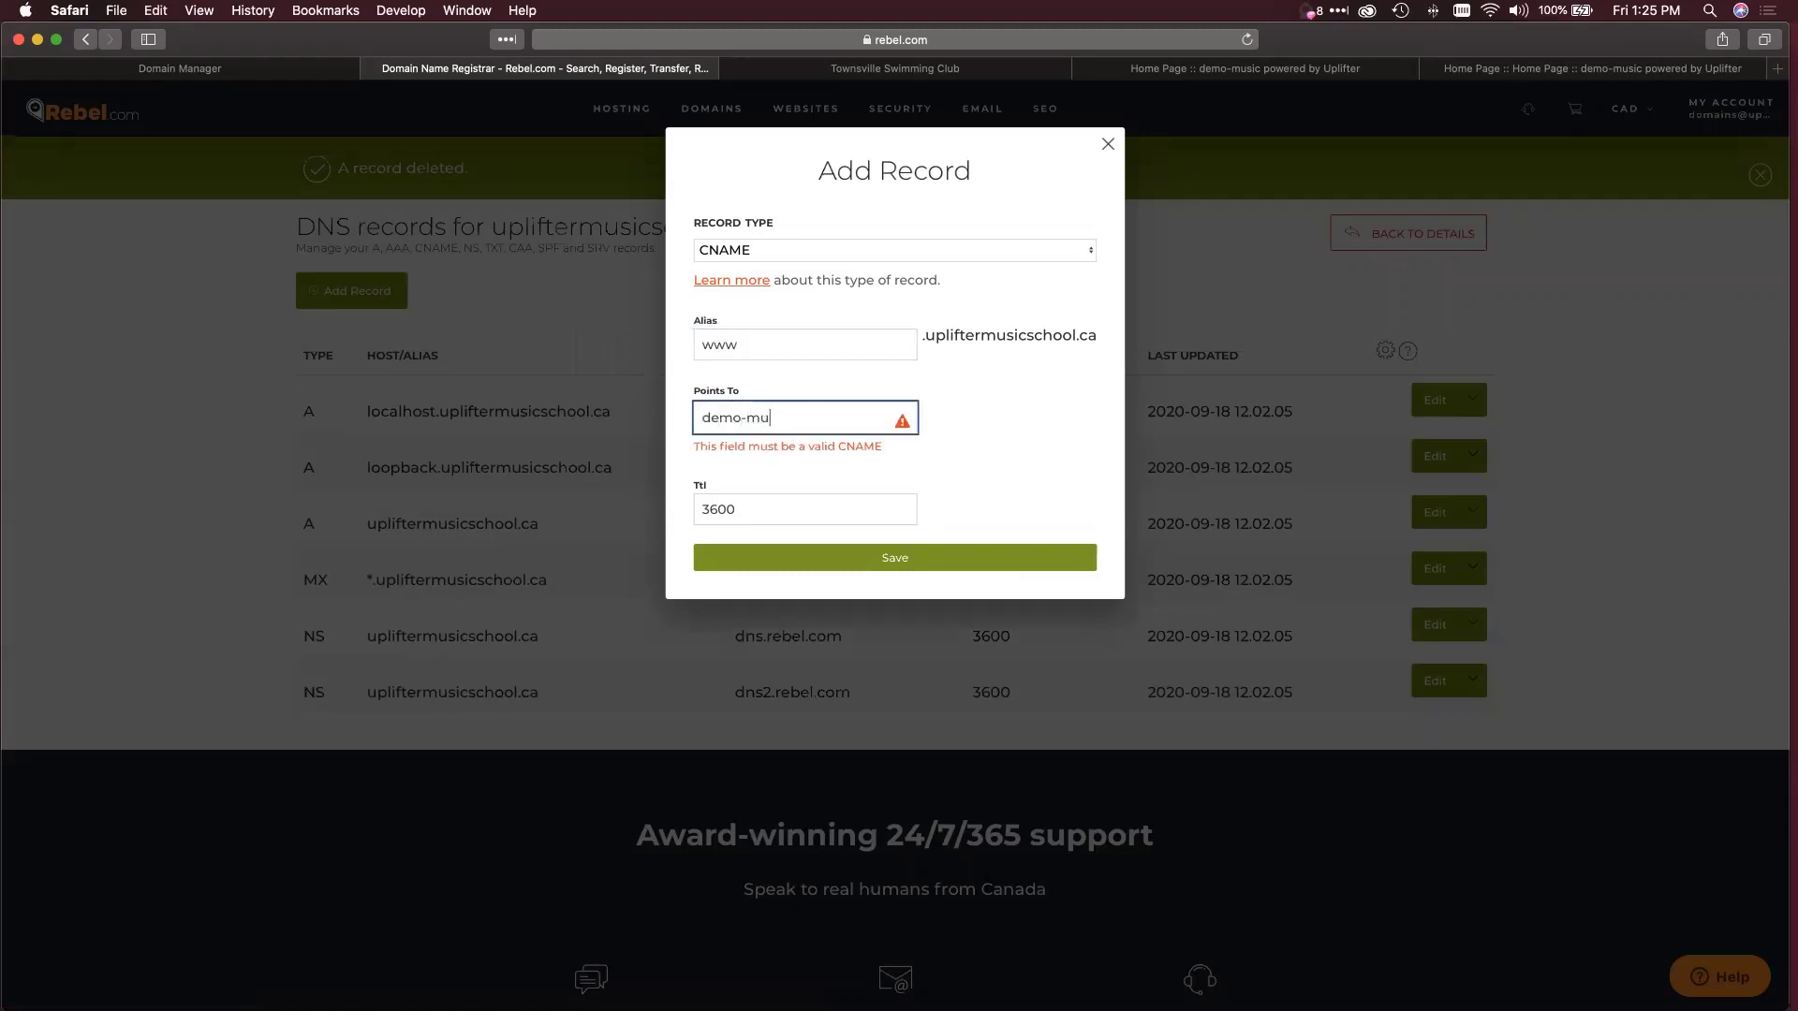
text(sic.uplifterinc.com)
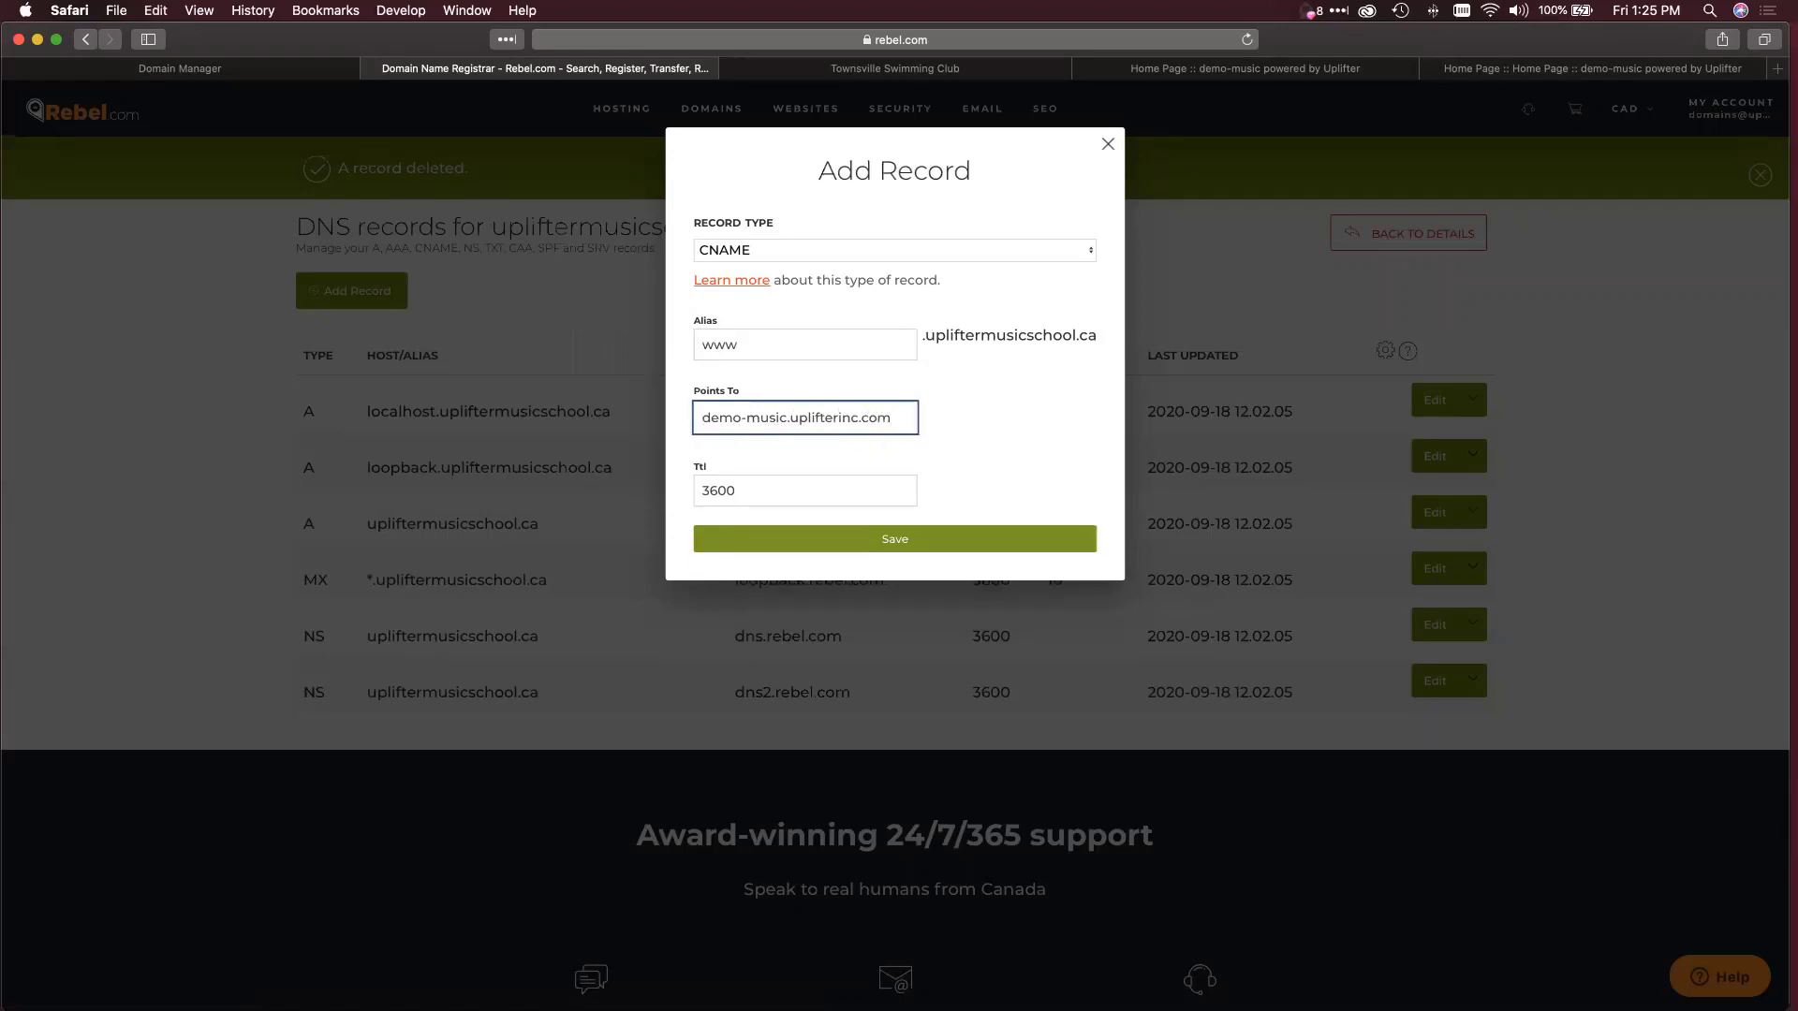
click(698, 418)
click(893, 541)
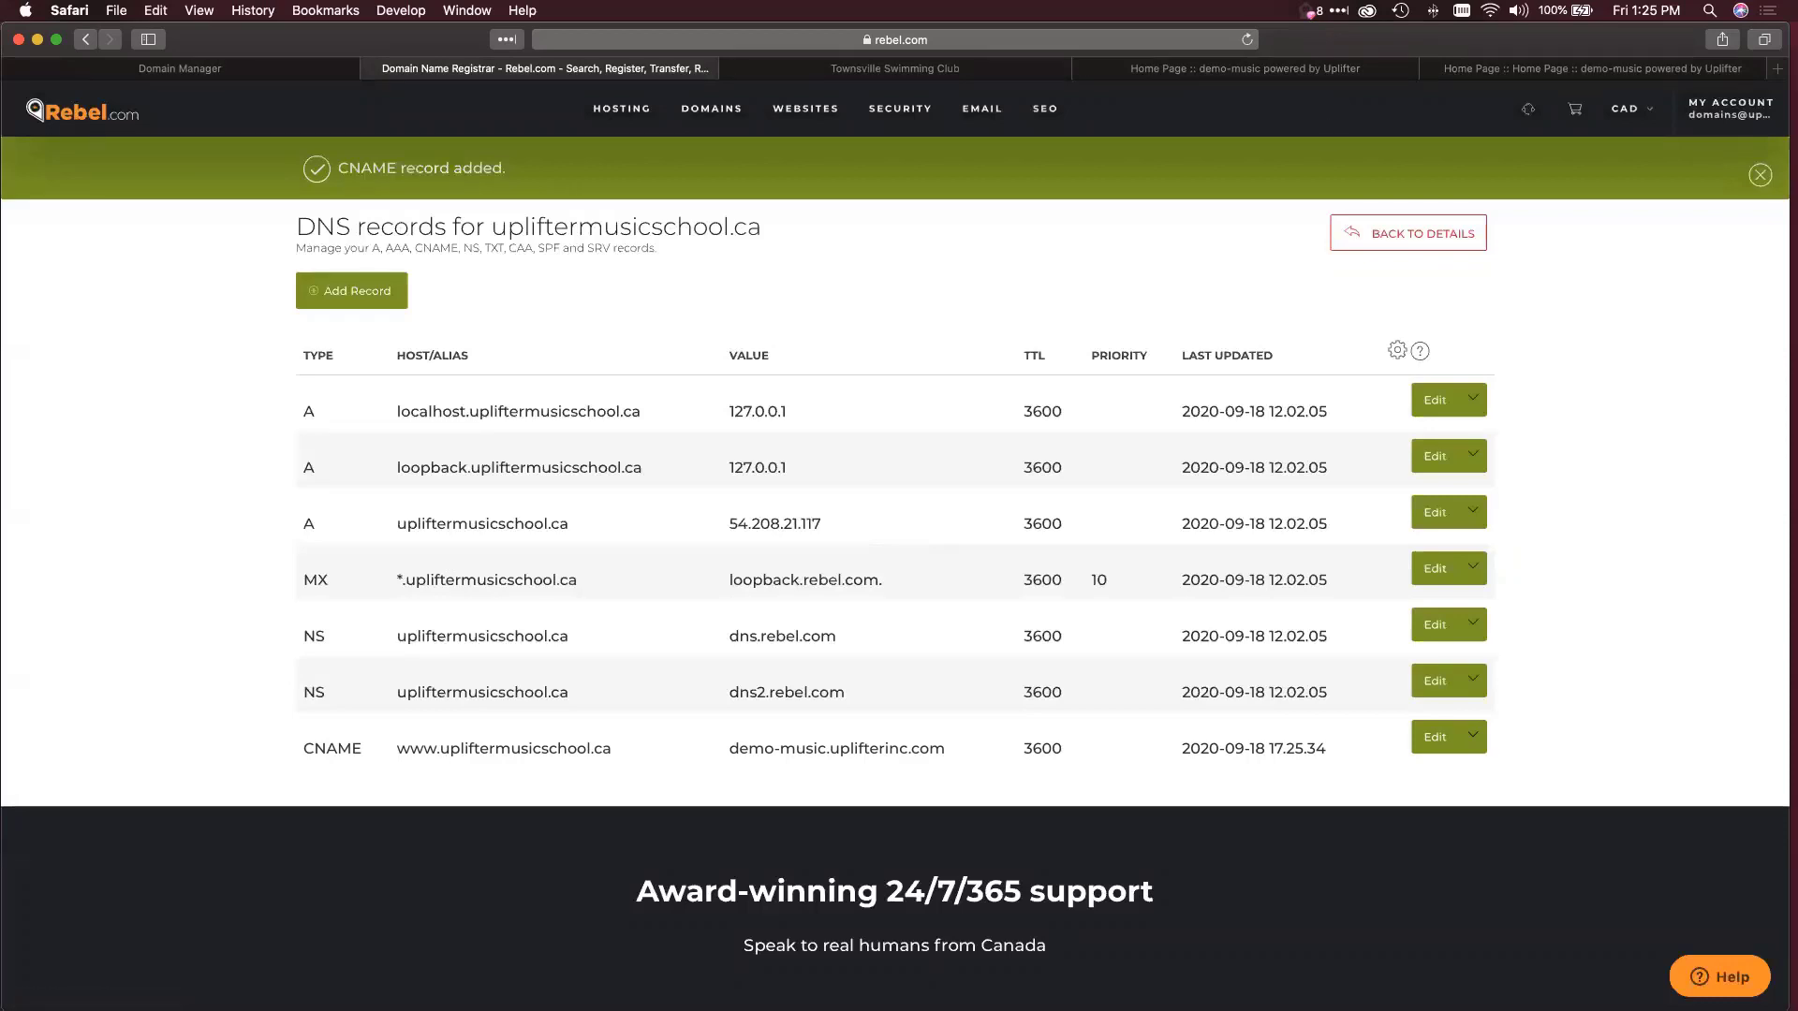
click(1245, 73)
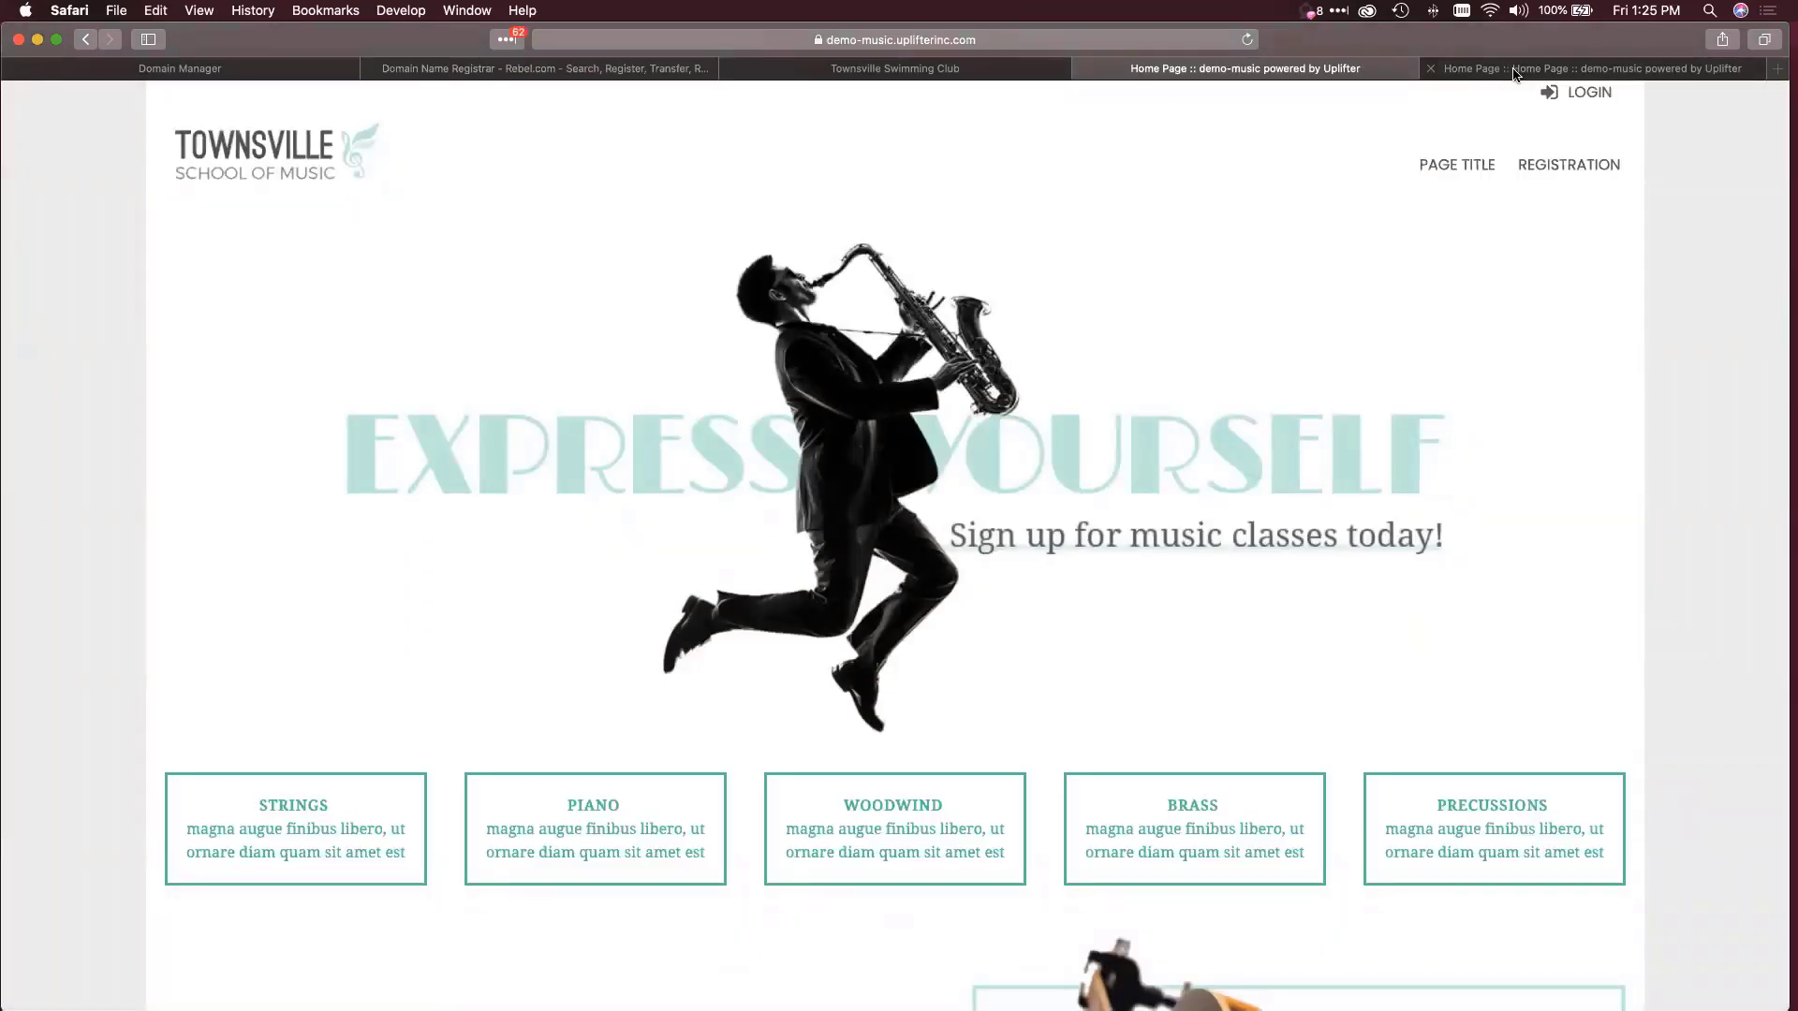
click(1516, 75)
key(super+t)
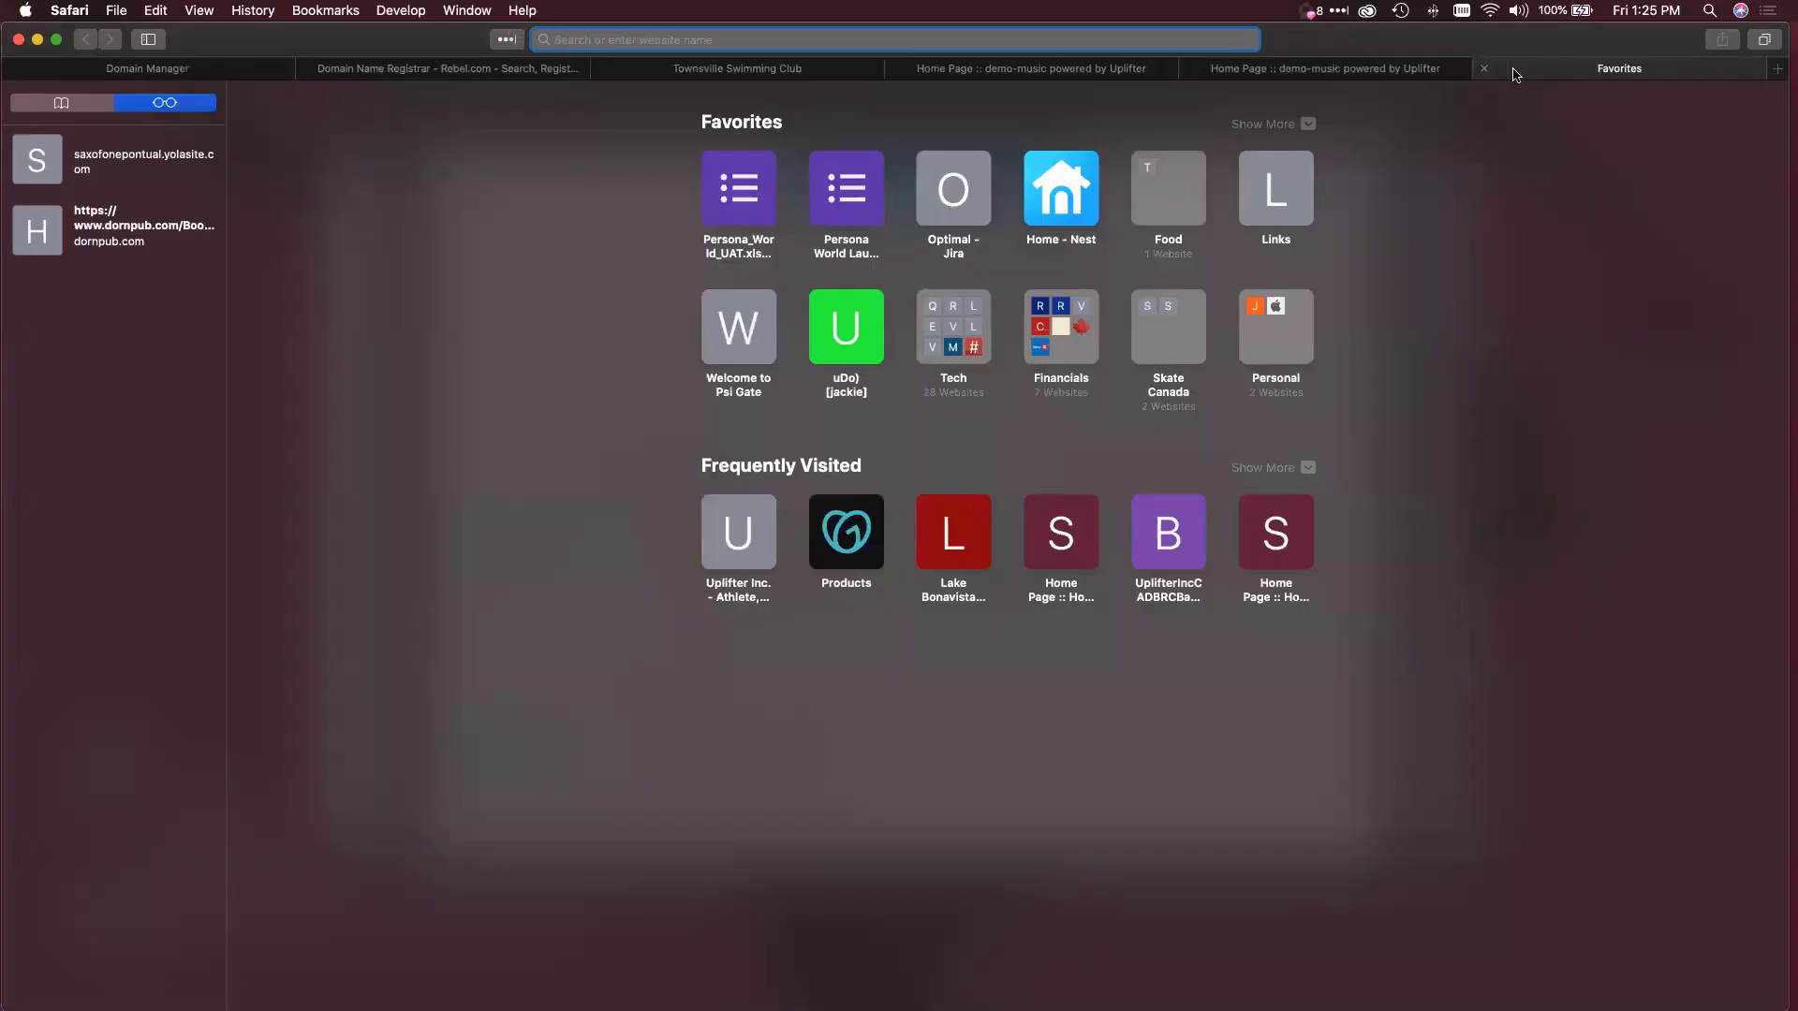
text(www.)
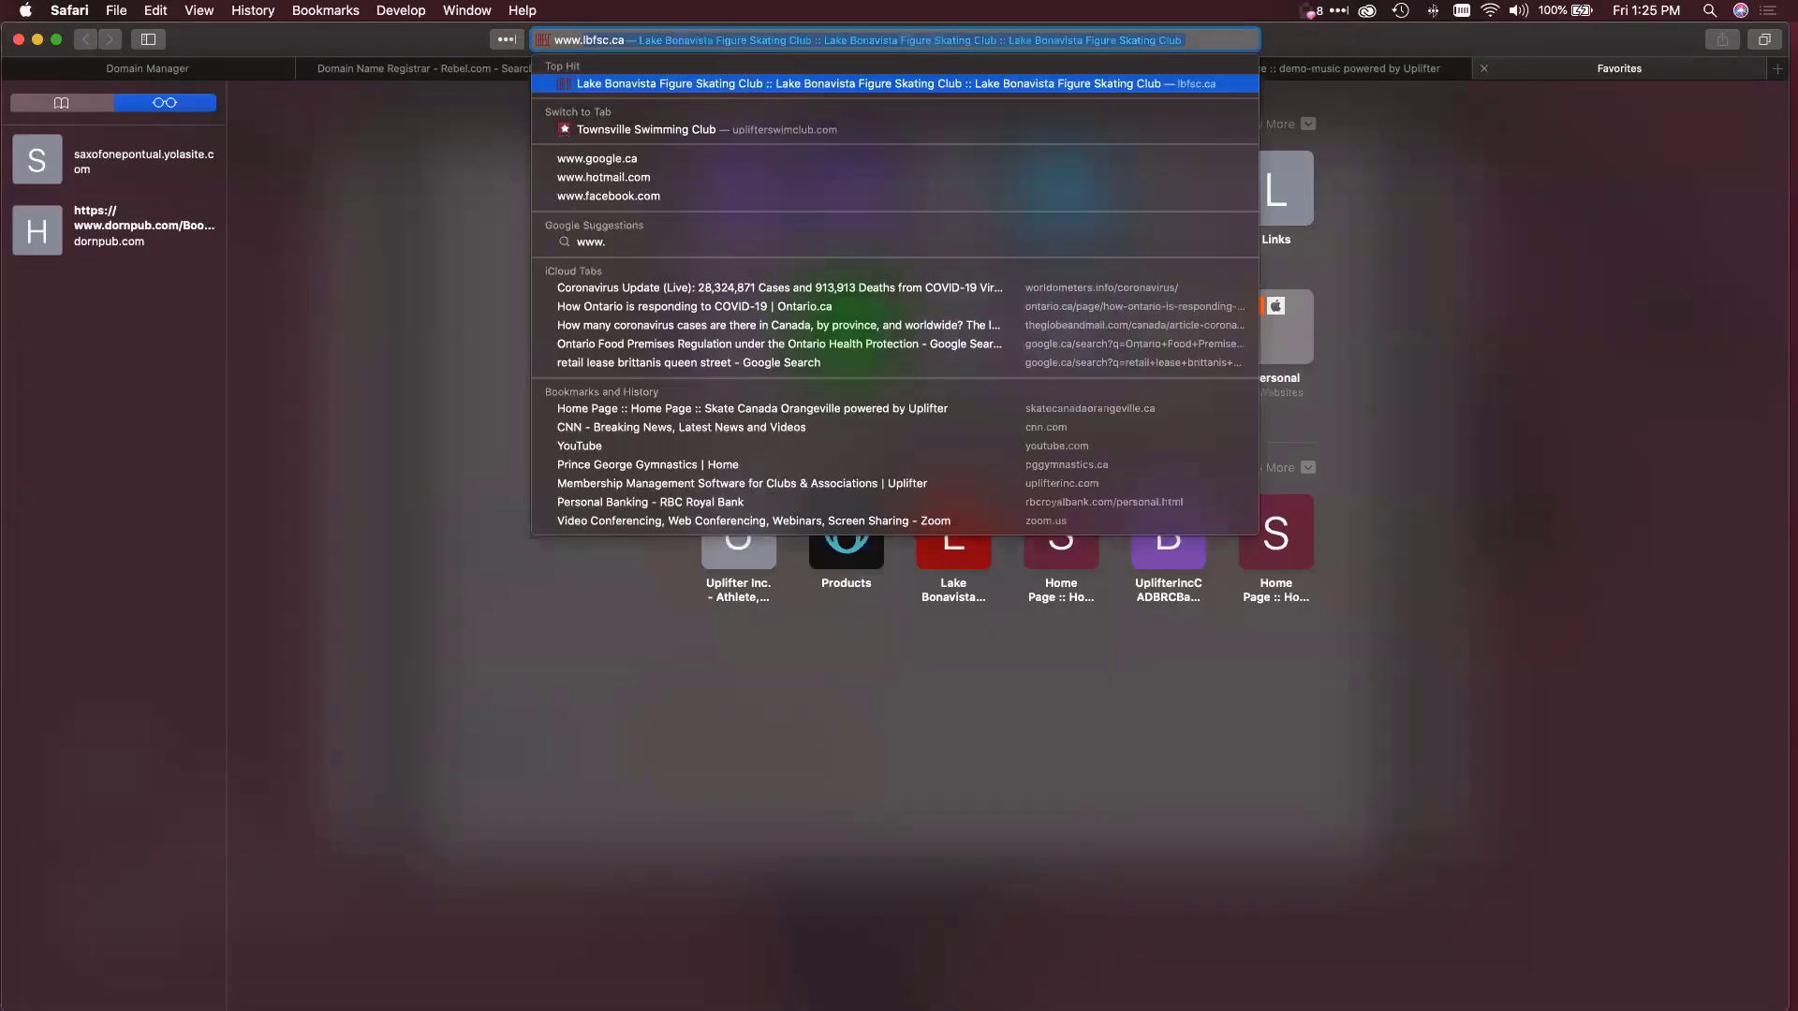
text(upliftermus)
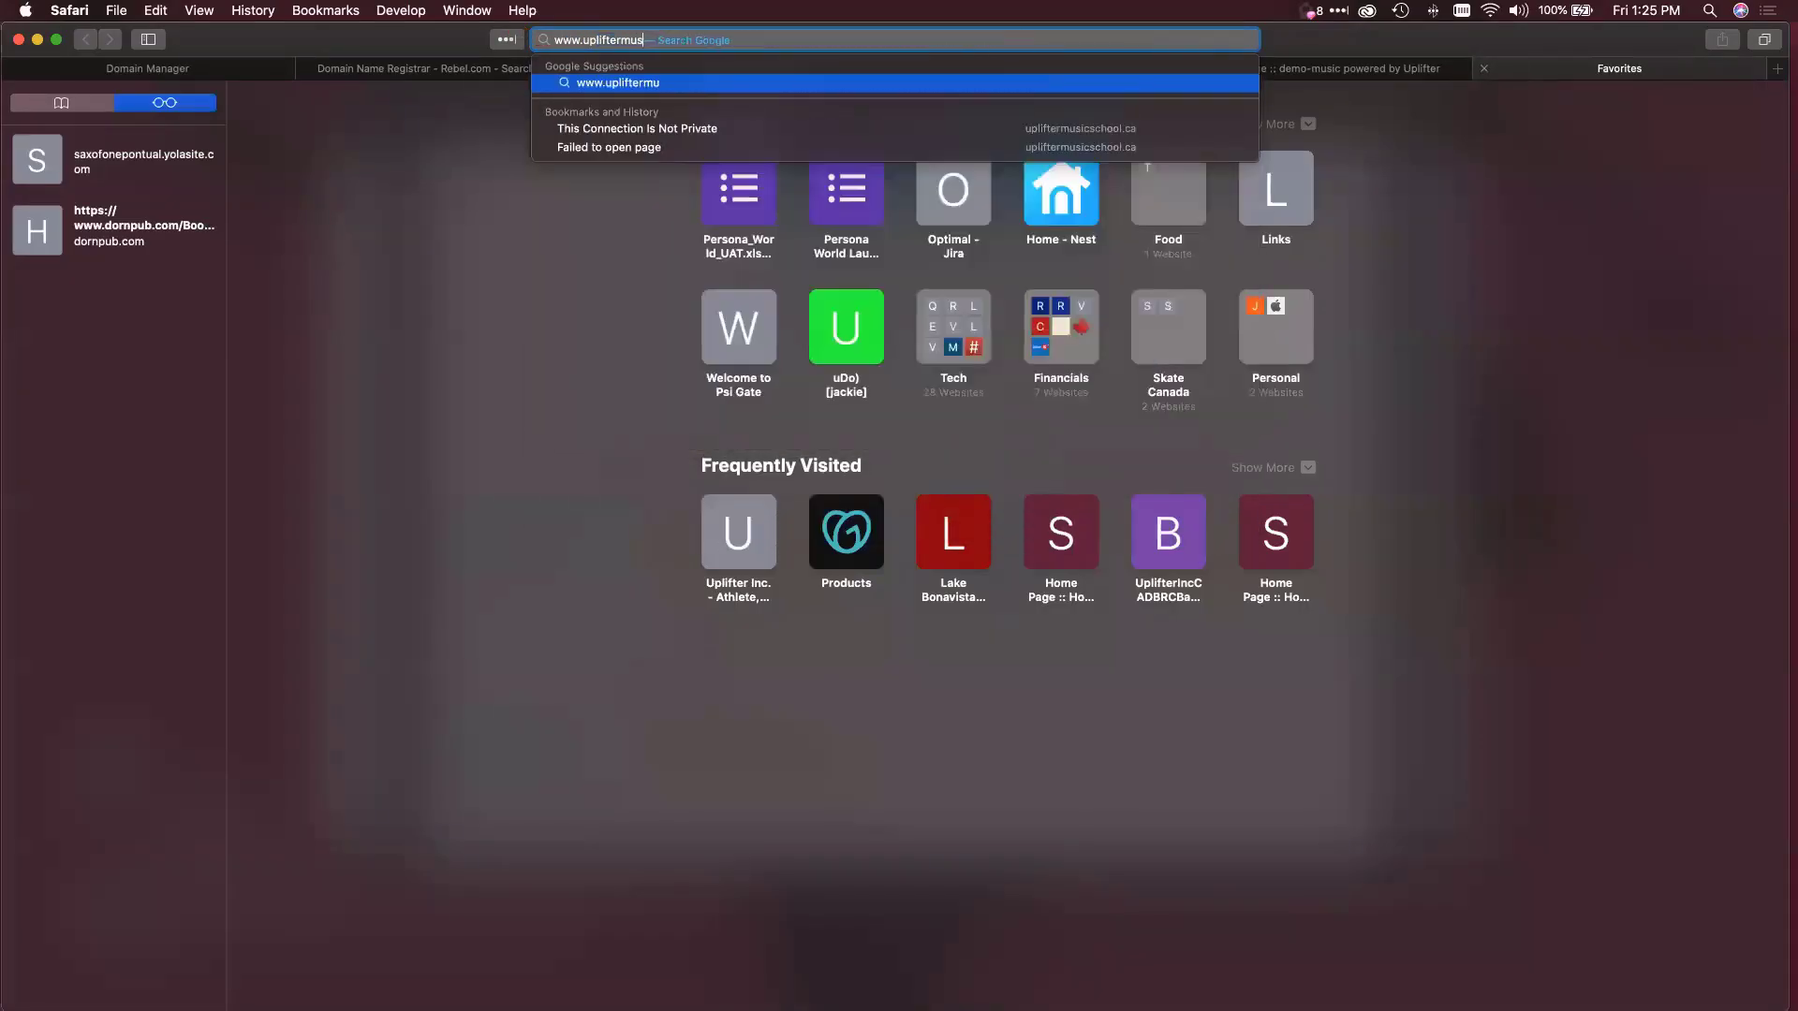
text(icschool.ca)
key(Return)
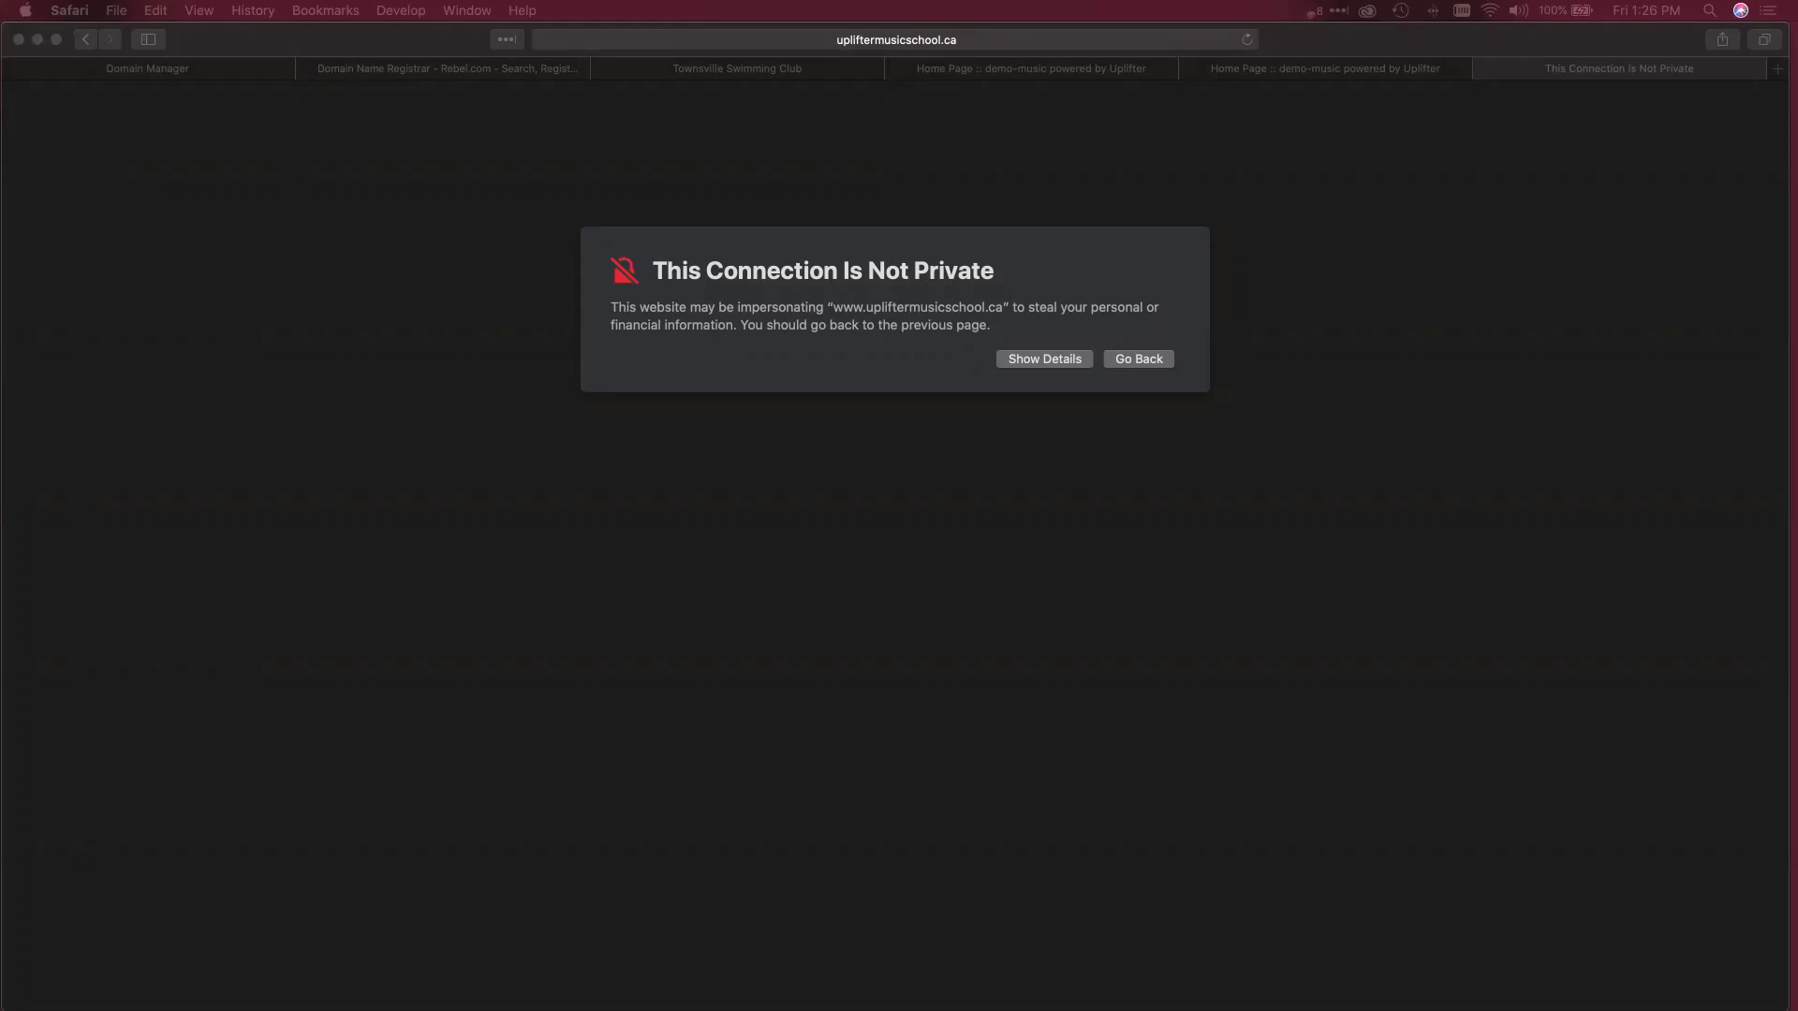
click(541, 889)
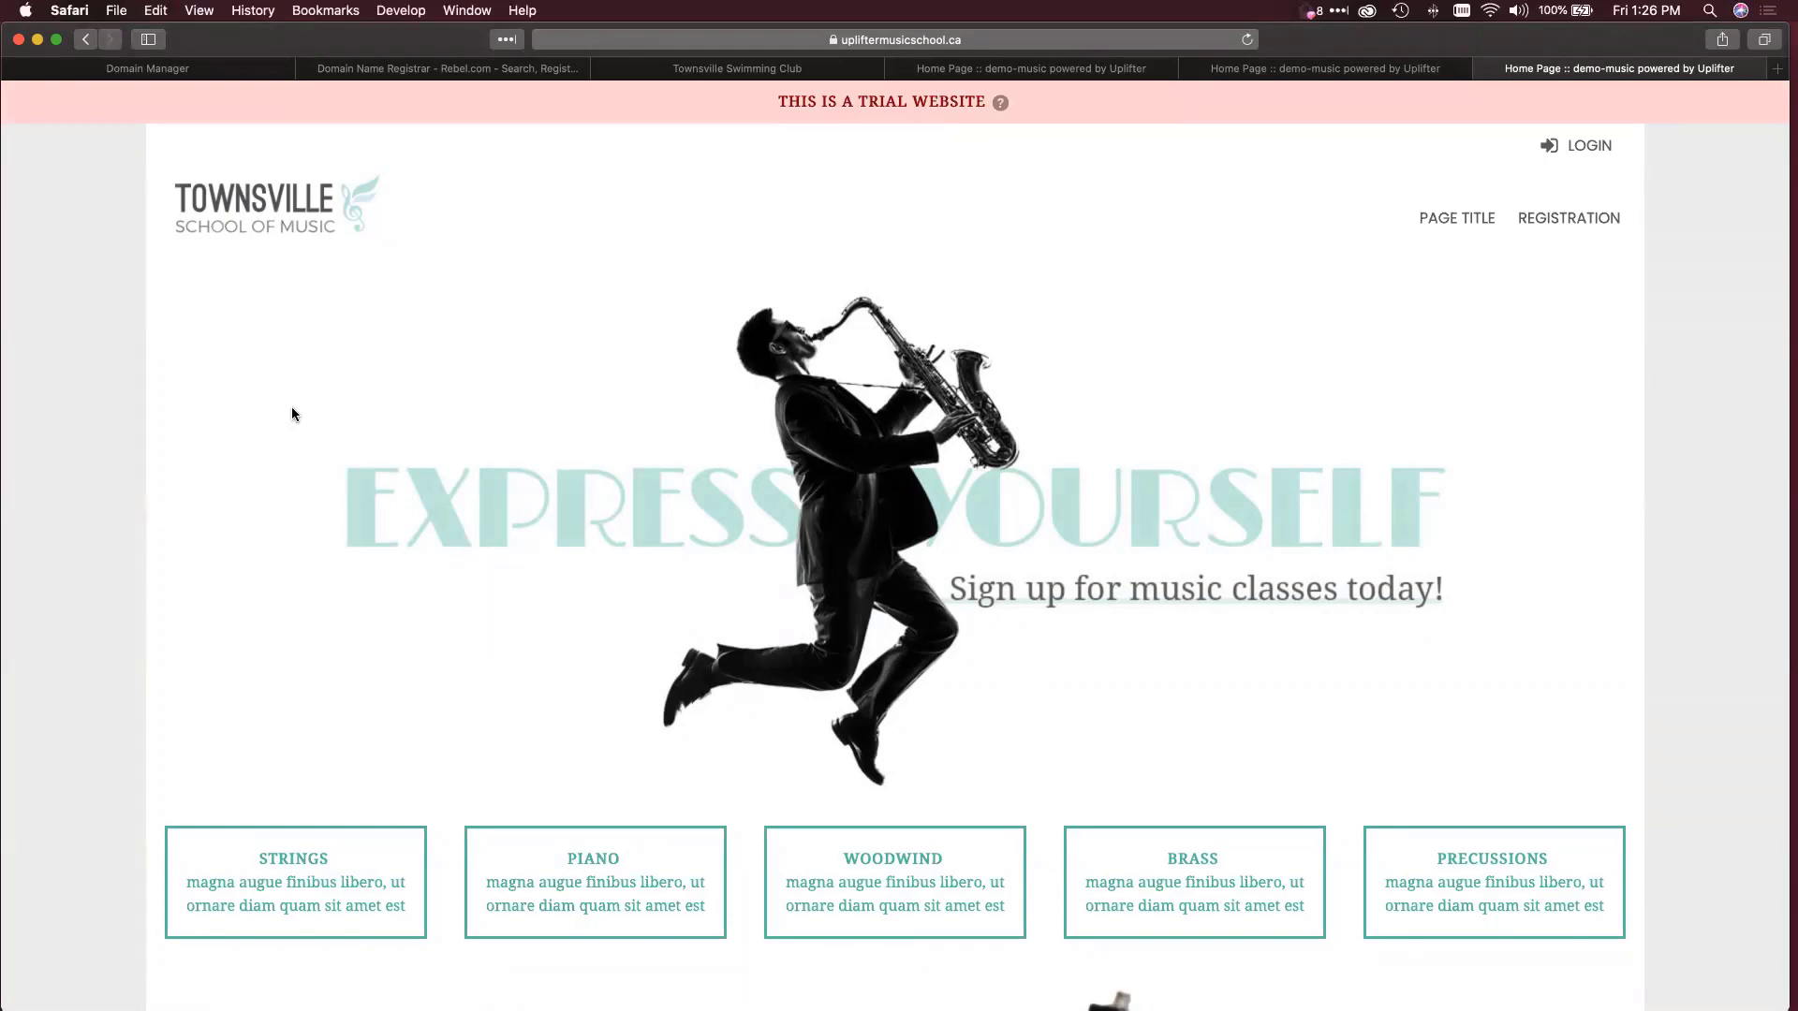
Log in to the site with the admin's email and password.
scroll(292, 413, down, 2)
scroll(292, 414, up, 2)
scroll(292, 414, down, 1)
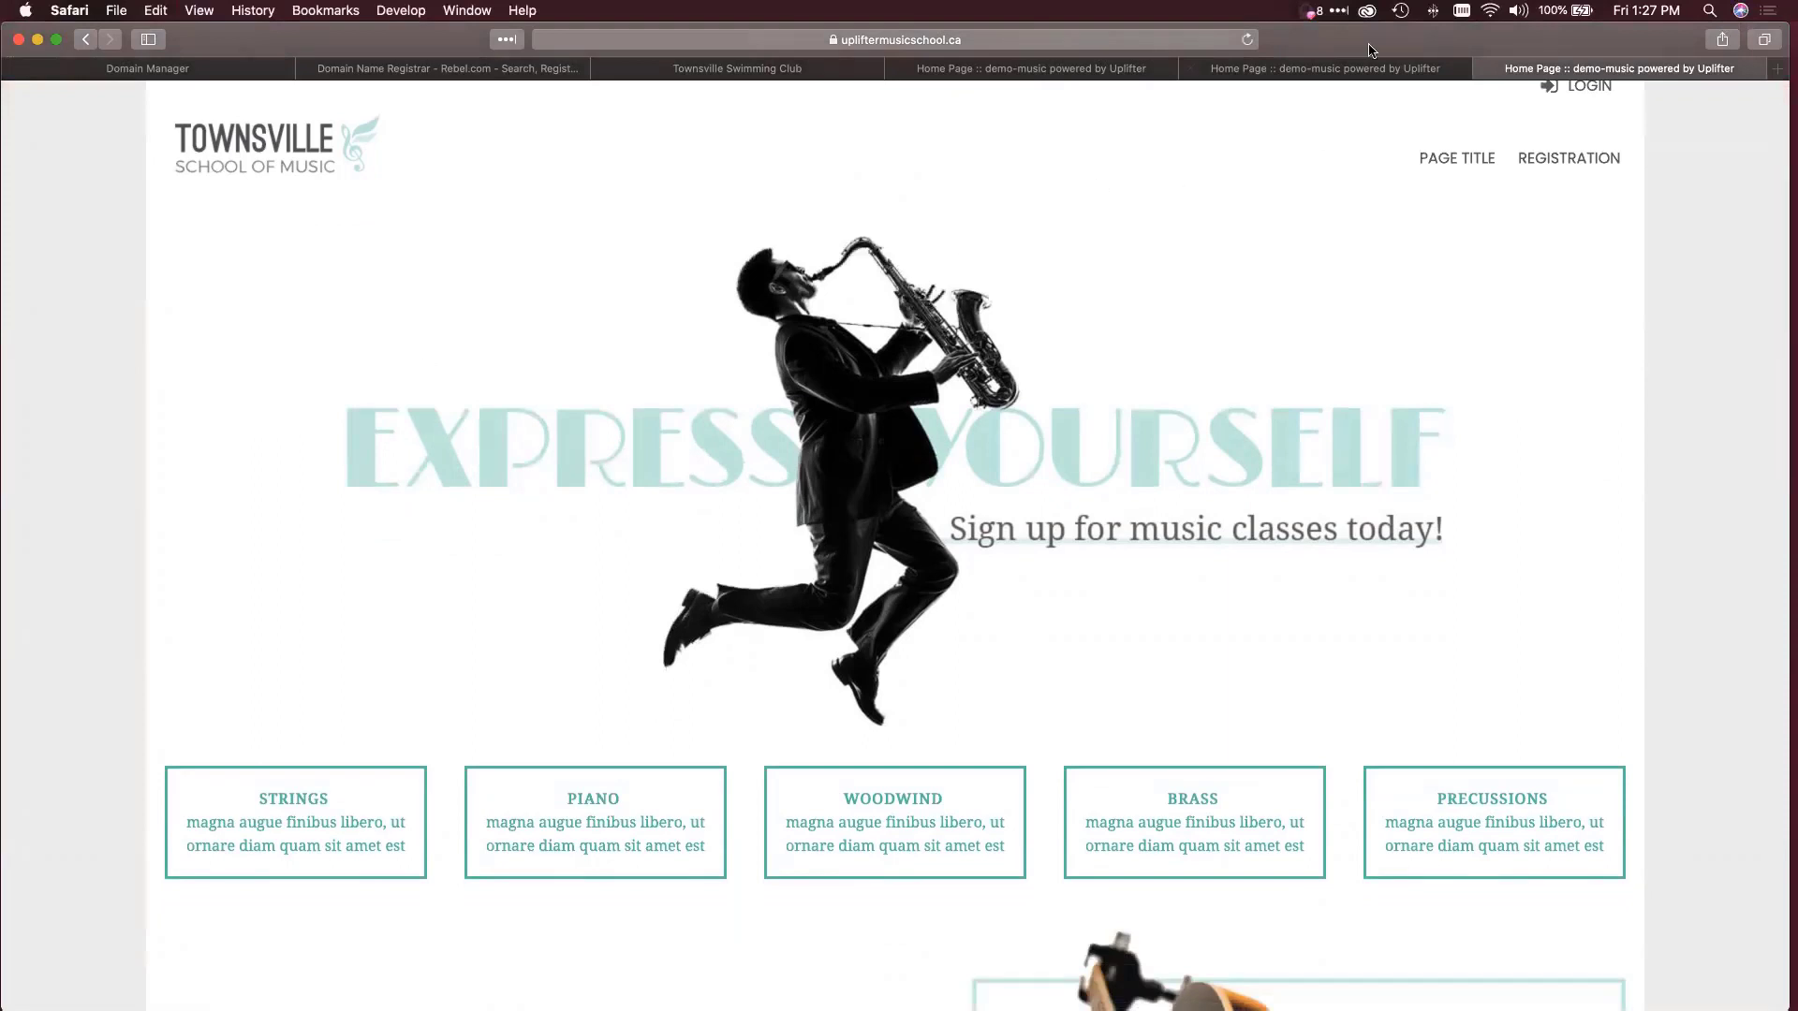
click(1592, 89)
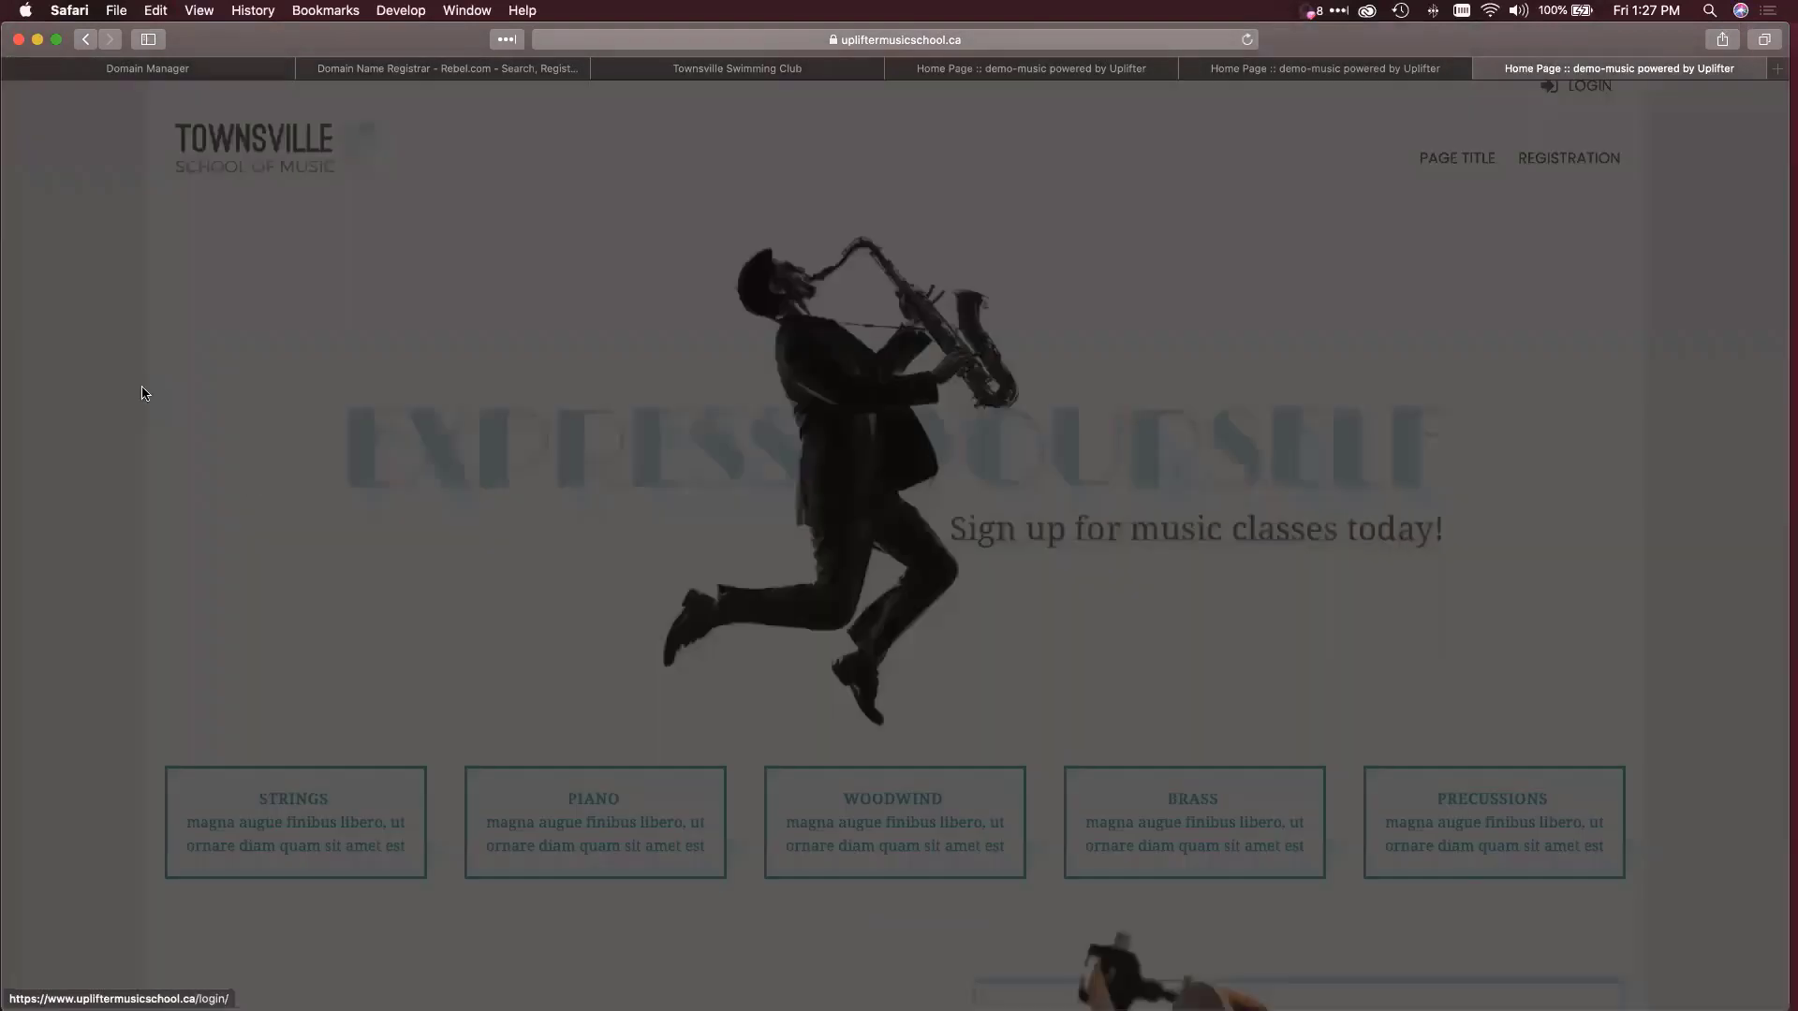
click(853, 492)
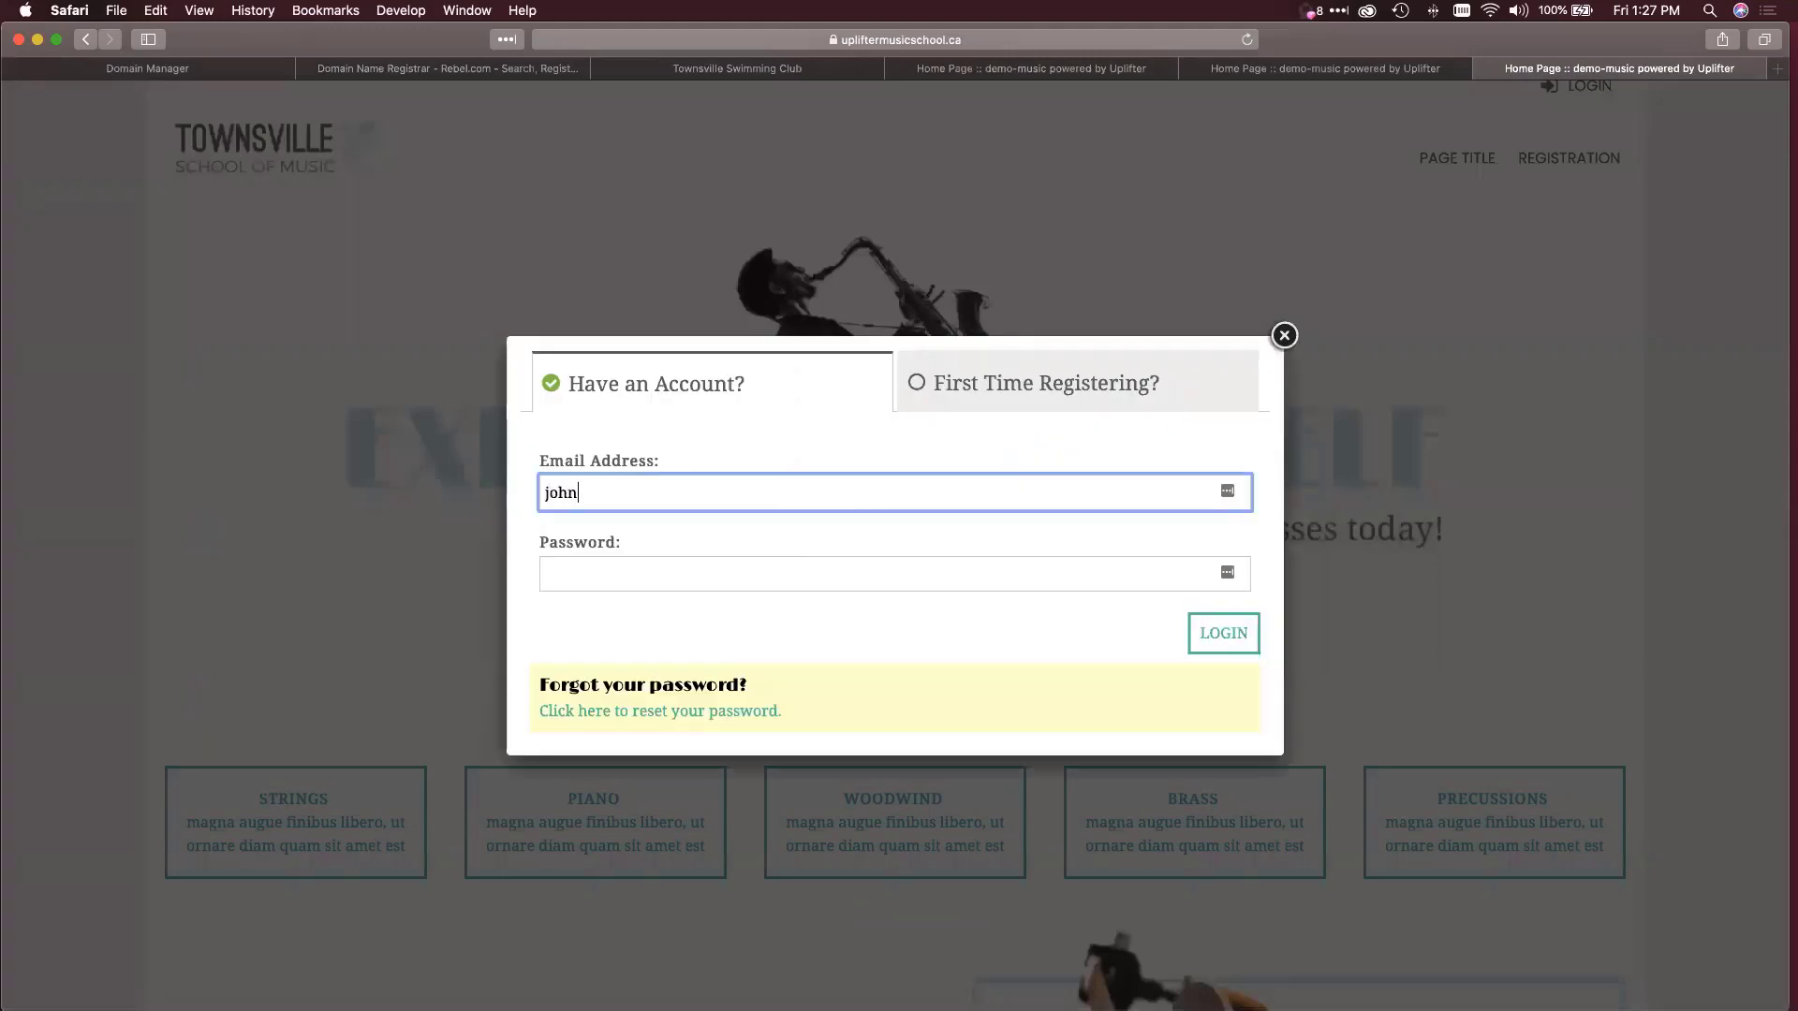
key(Tab)
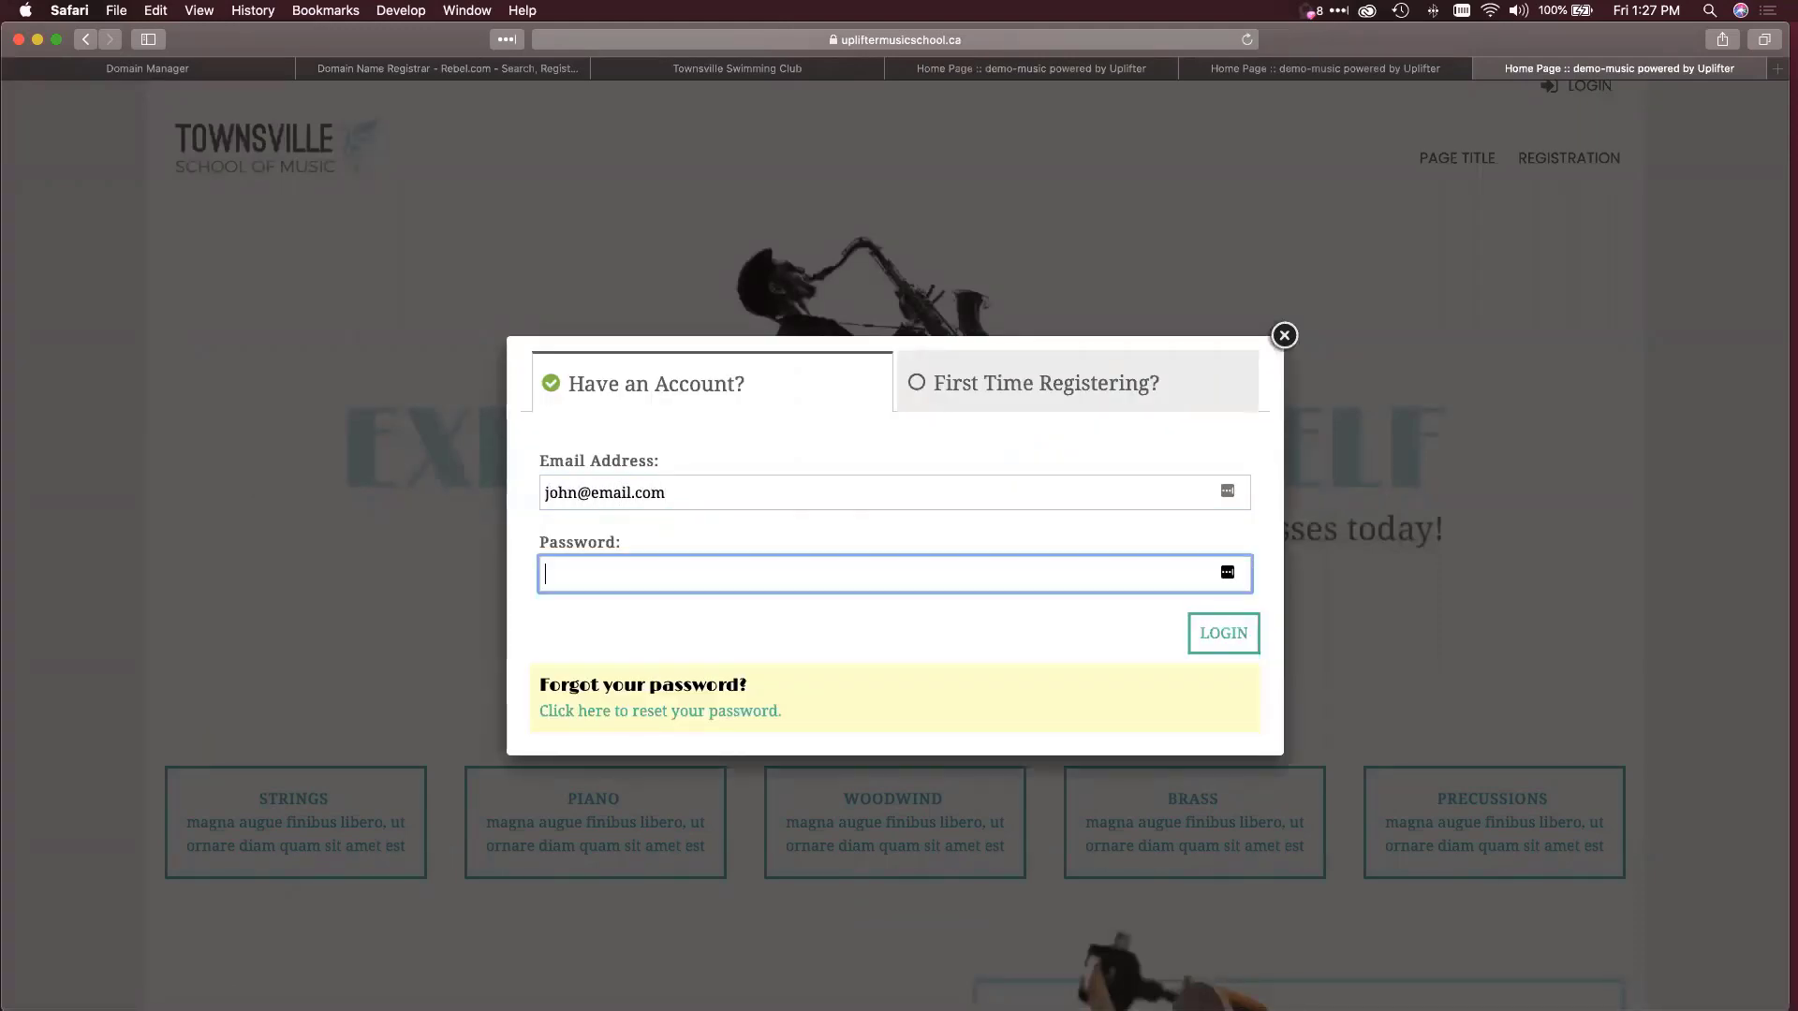
key(Return)
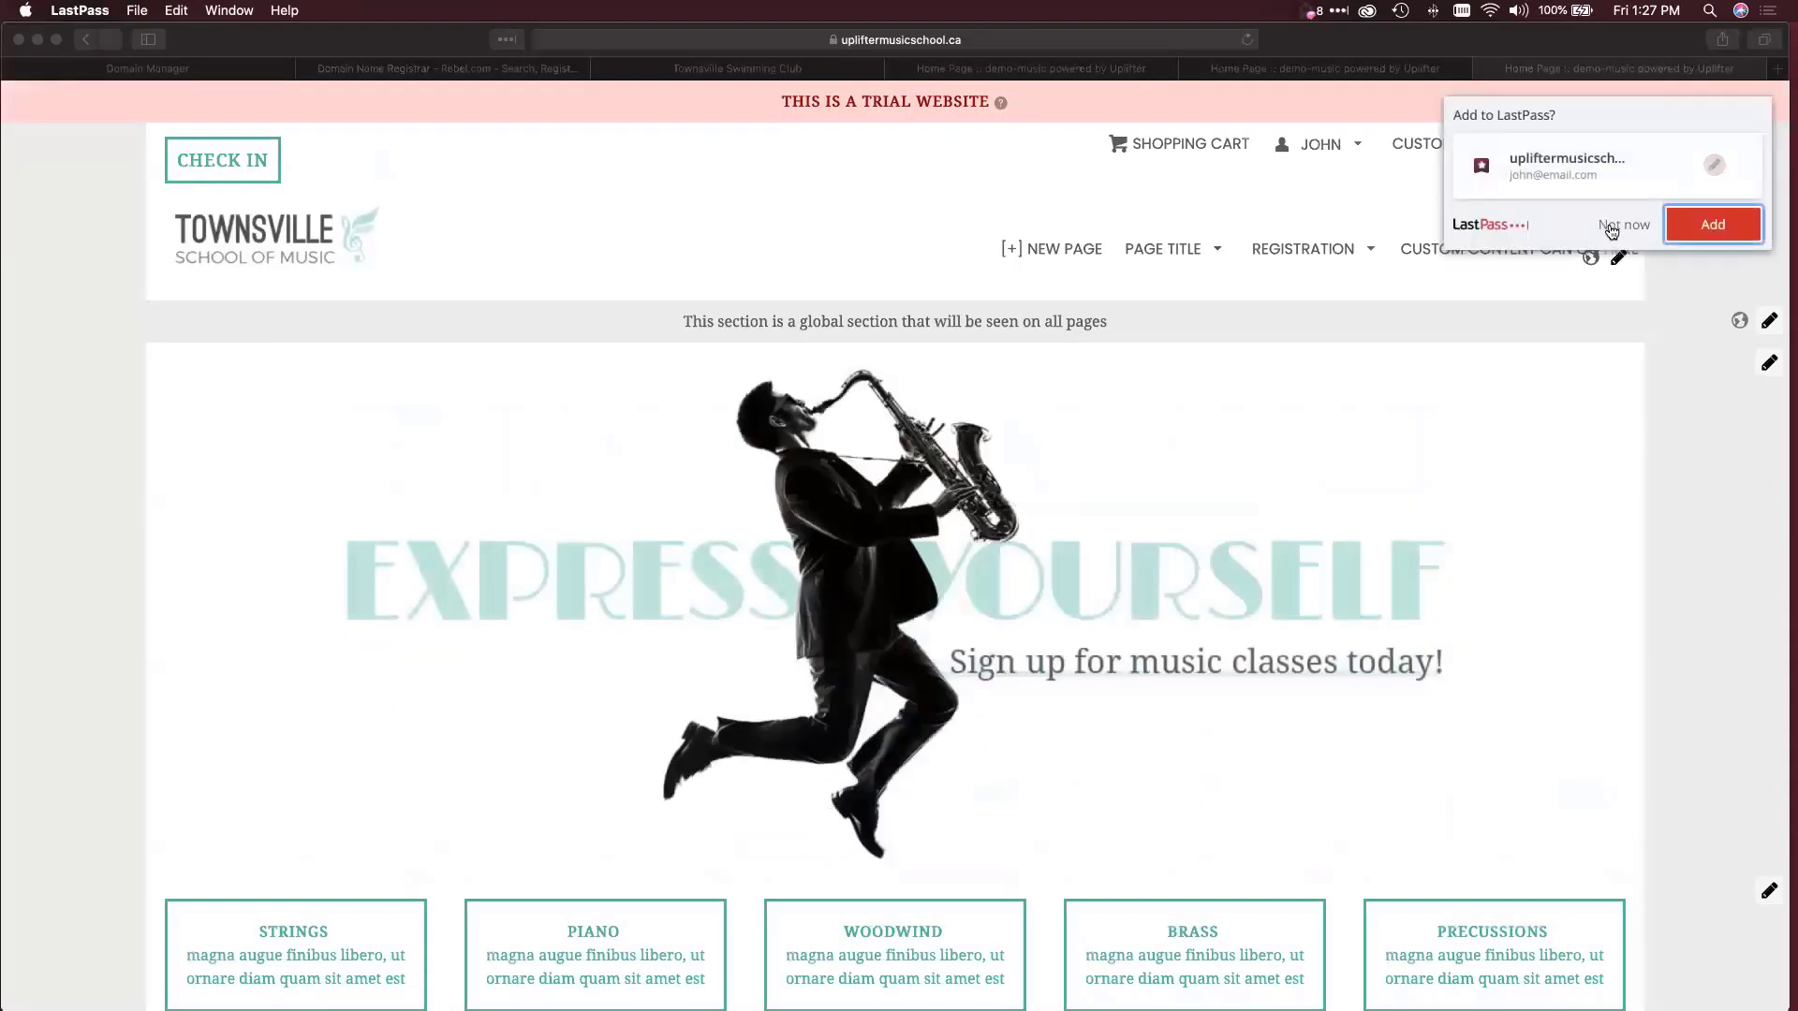
Dismiss the LastPass prompt, go to the Admin dashboard, and open Refer & Save.
click(1599, 224)
click(1316, 142)
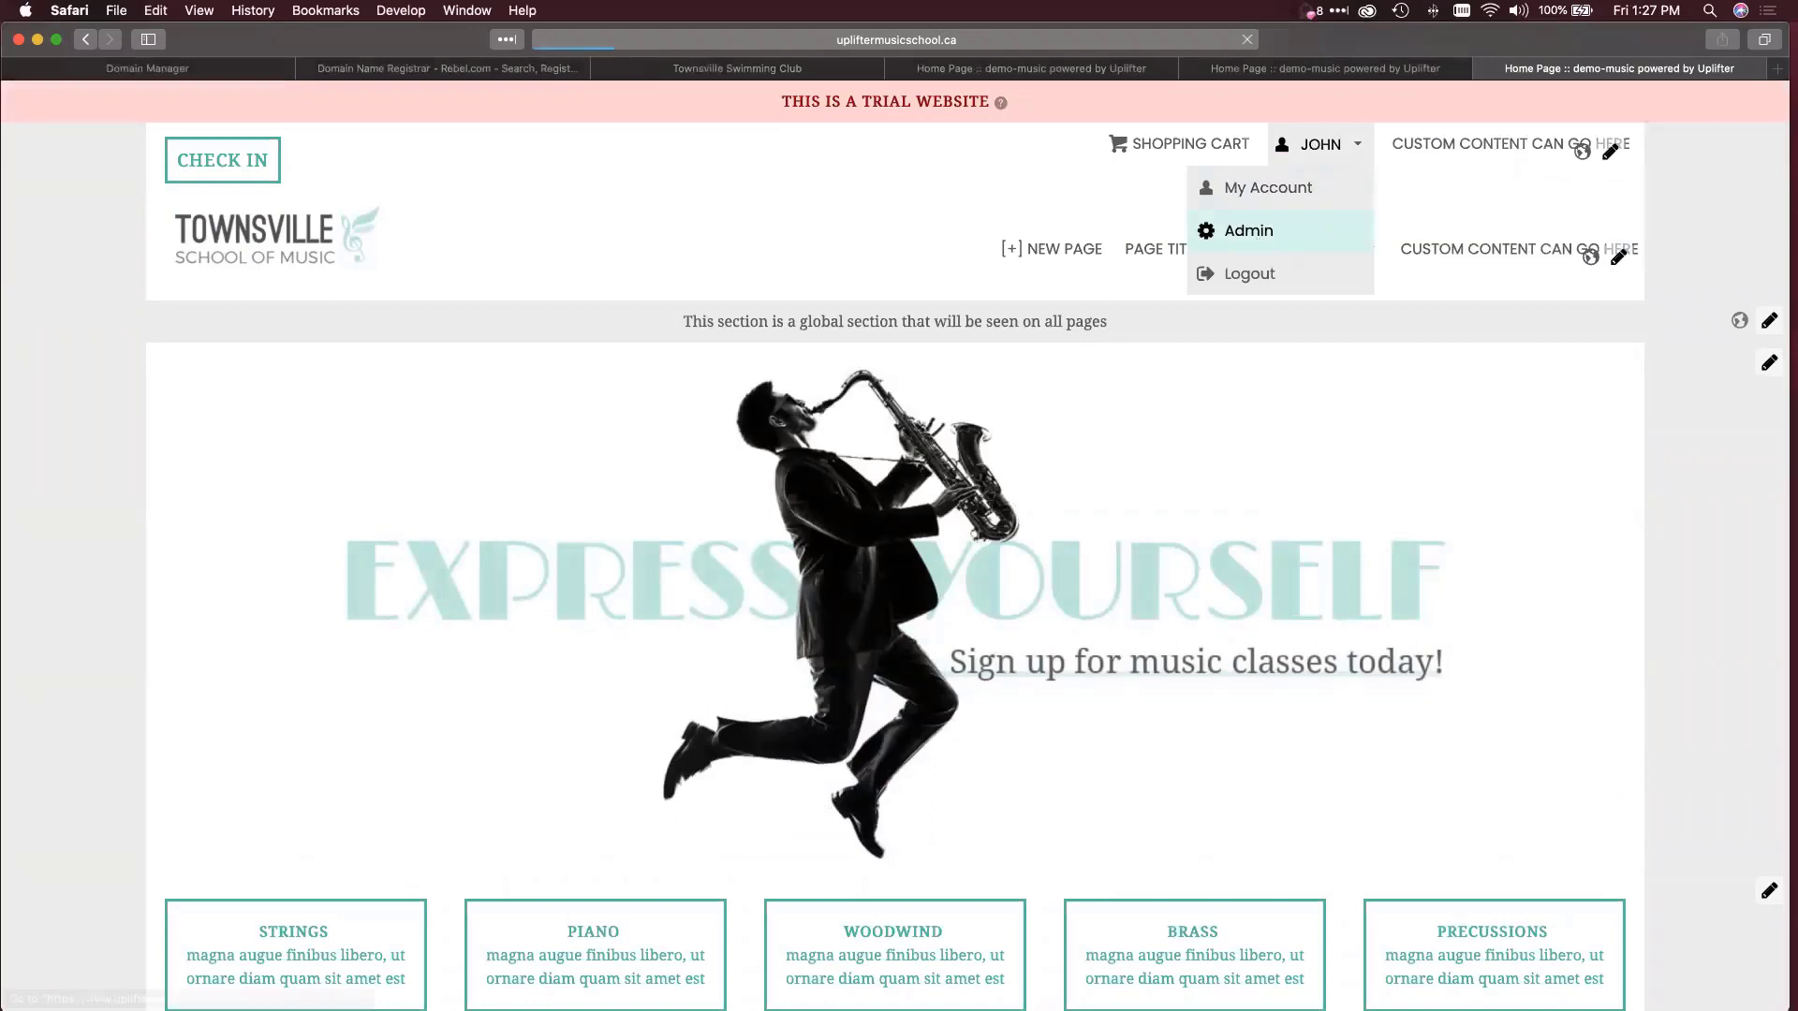
click(1260, 234)
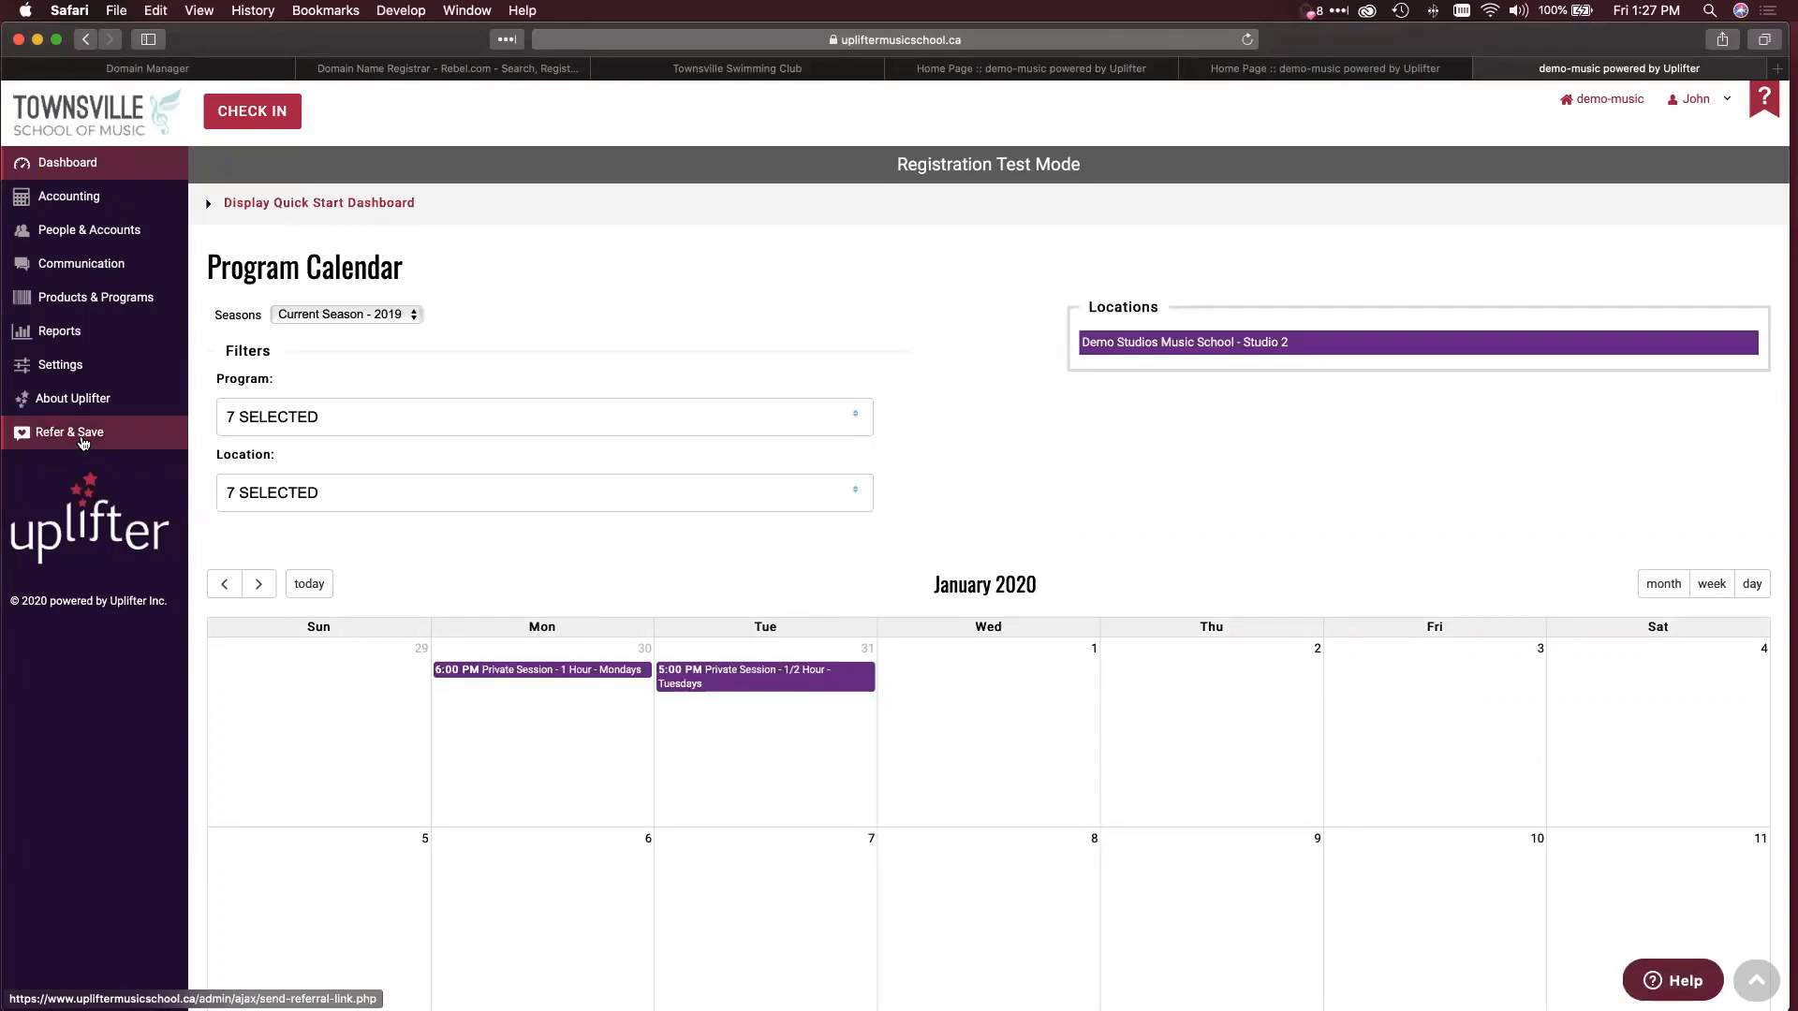
click(82, 436)
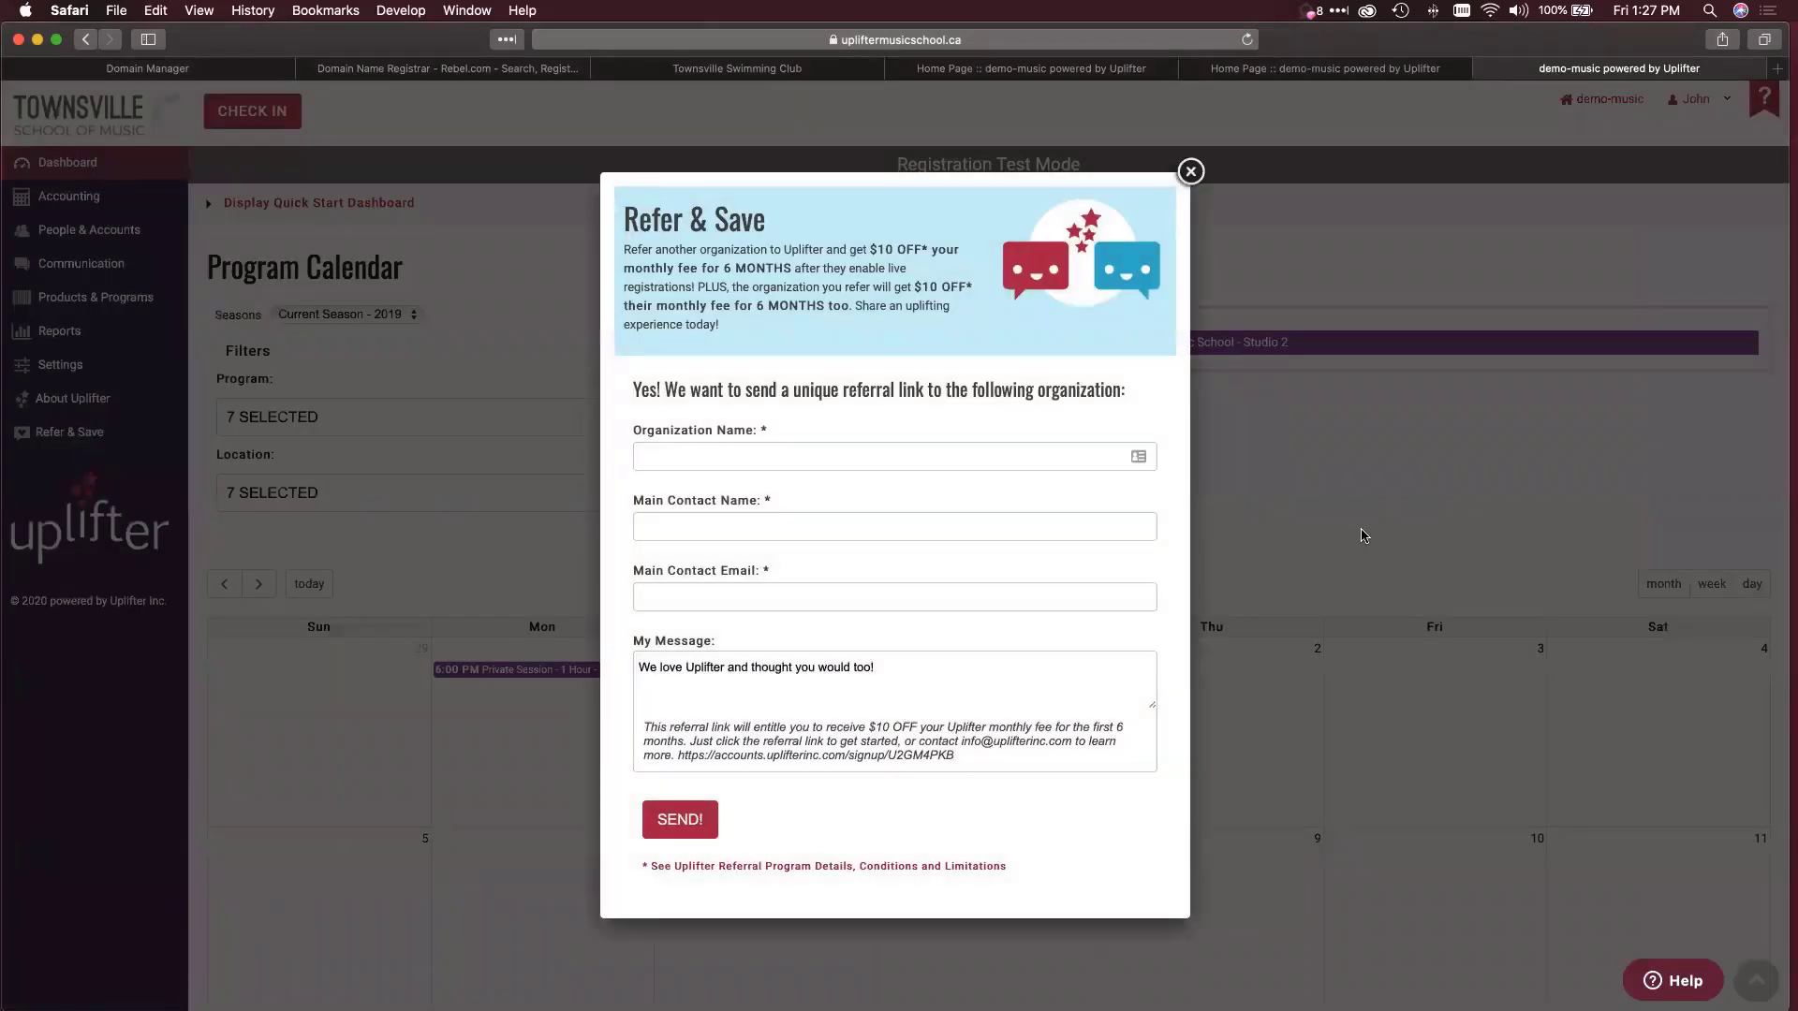